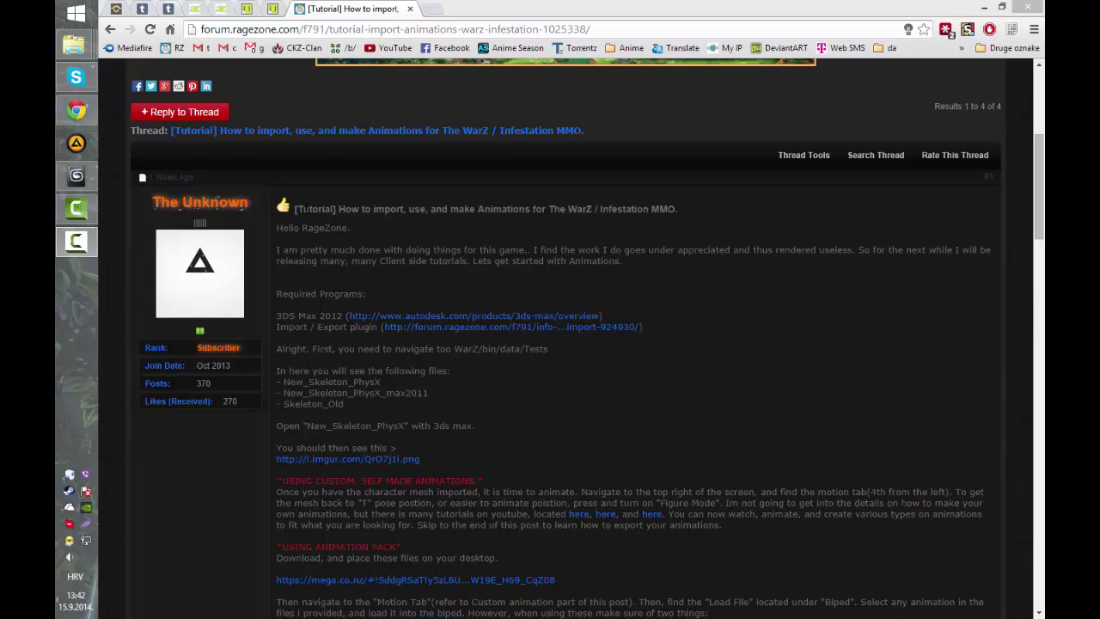
- Review the tutorial thread on importing and making WarZ animations, including its required programs list and 3DS Max 2012
{"action": "left_click_drag", "start_coordinate": [294, 209], "coordinate": [677, 209]}
{"action": "left_click", "coordinate": [678, 209]}
{"action": "scroll", "coordinate": [550, 258], "scroll_direction": "down", "scroll_amount": 4}
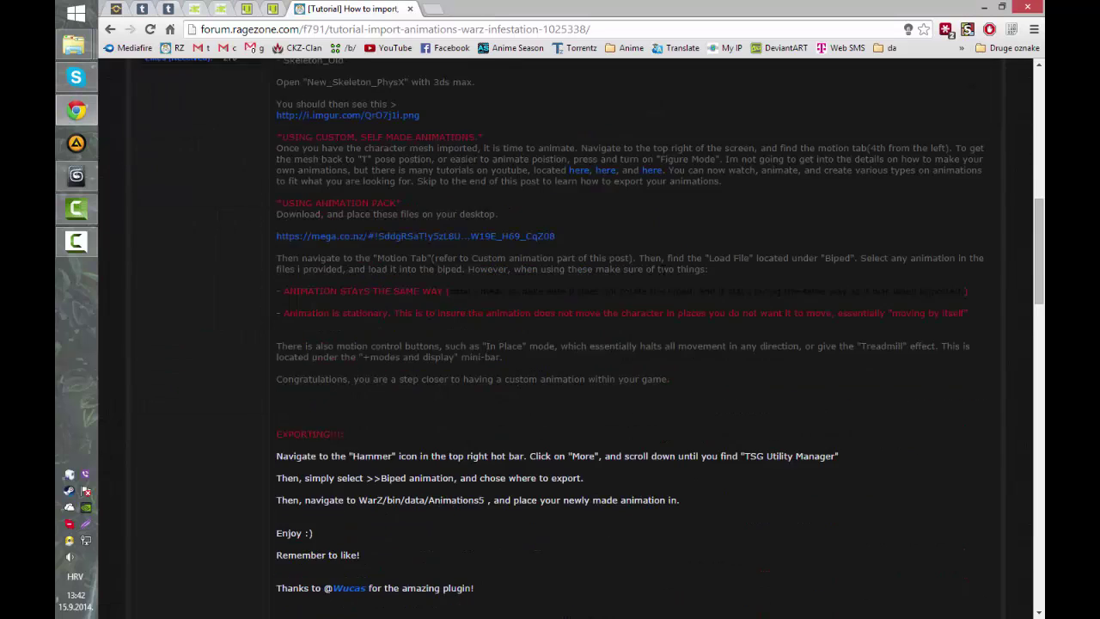
{"action": "scroll", "coordinate": [435, 273], "scroll_direction": "up", "scroll_amount": 5}
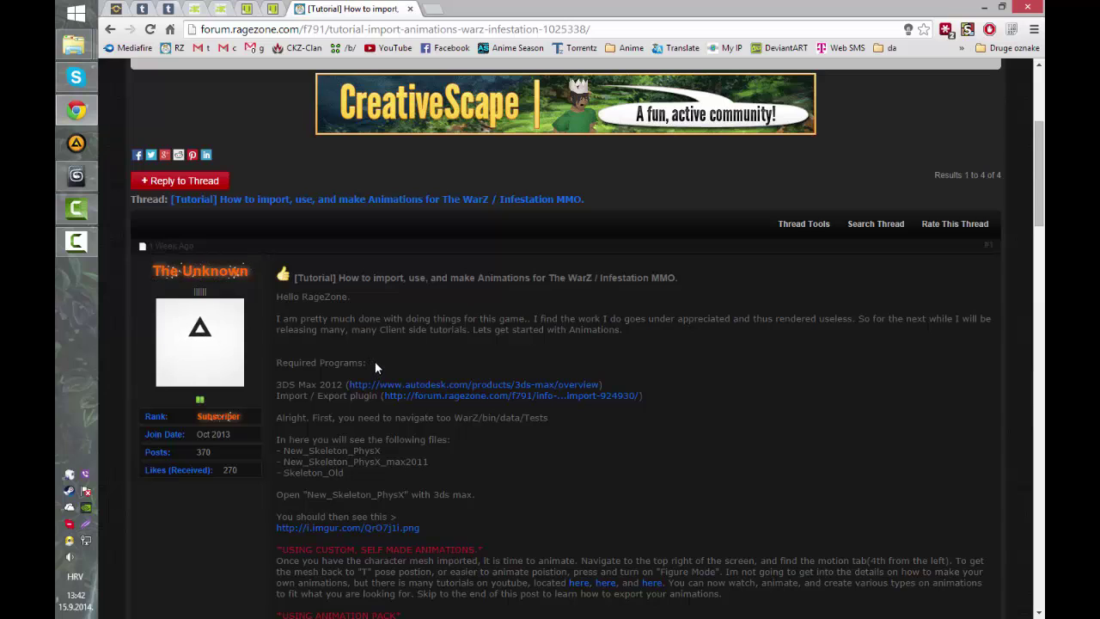
{"action": "mouse_move", "coordinate": [374, 368]}
{"action": "left_mouse_down"}
{"action": "mouse_move", "coordinate": [510, 425]}
{"action": "mouse_move", "coordinate": [375, 368]}
{"action": "left_mouse_up"}
{"action": "left_click", "coordinate": [530, 410]}
{"action": "left_click", "coordinate": [610, 408]}
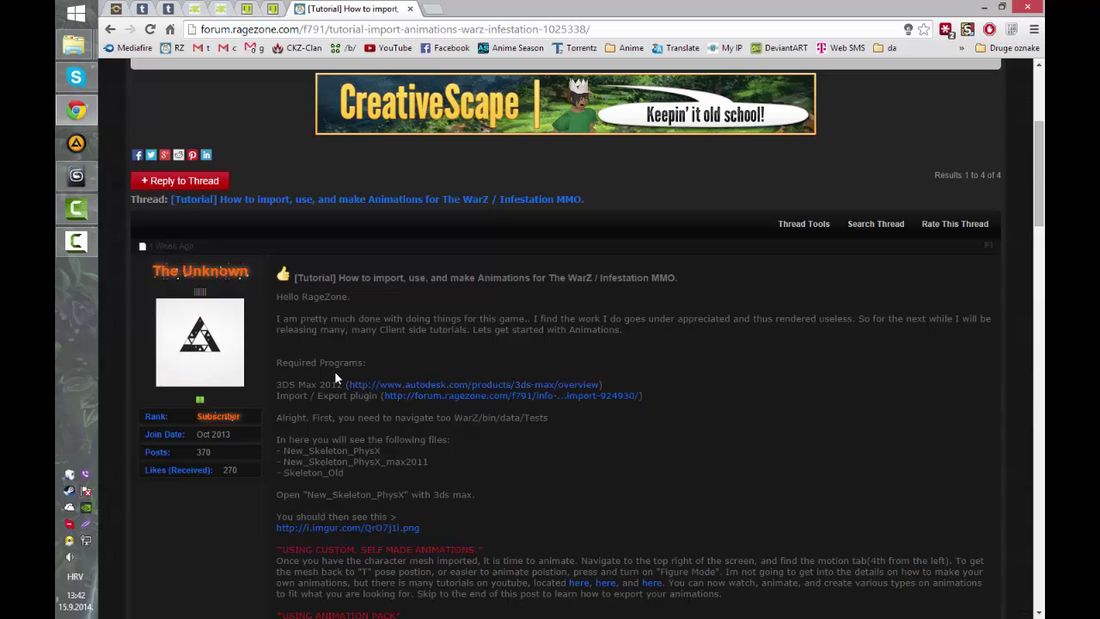
{"action": "left_click_drag", "start_coordinate": [277, 384], "coordinate": [344, 387]}
{"action": "left_click", "coordinate": [344, 402]}
- Switch to 3ds Max 2012 to view the empty scene, and return to the forum thread
{"action": "key", "text": "super+Left"}
{"action": "key", "text": "super+Up"}
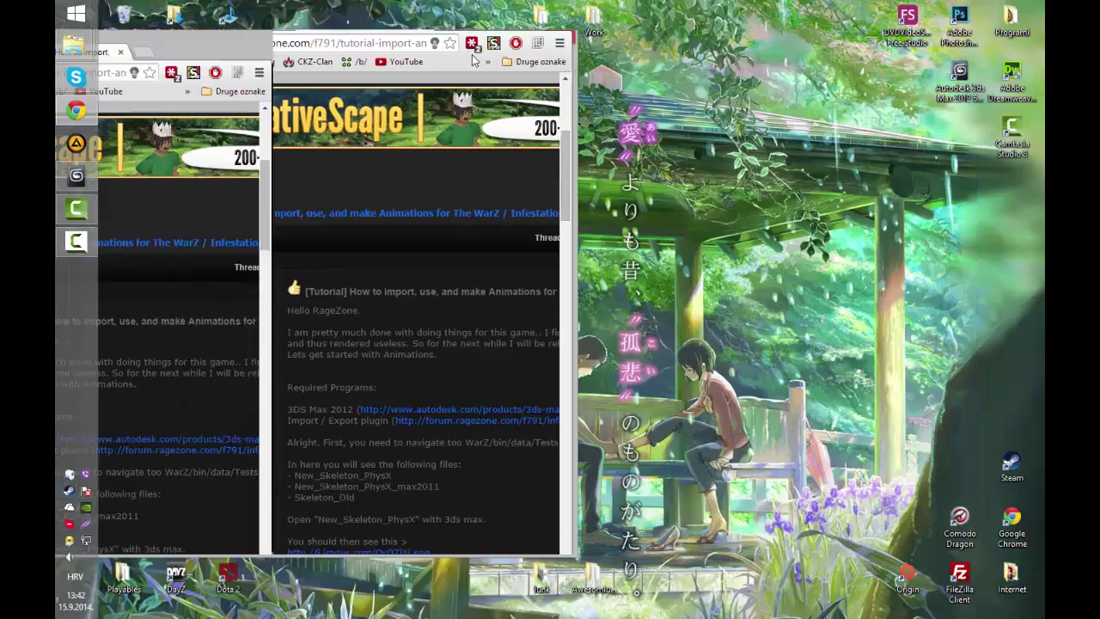
{"action": "left_click", "coordinate": [61, 177]}
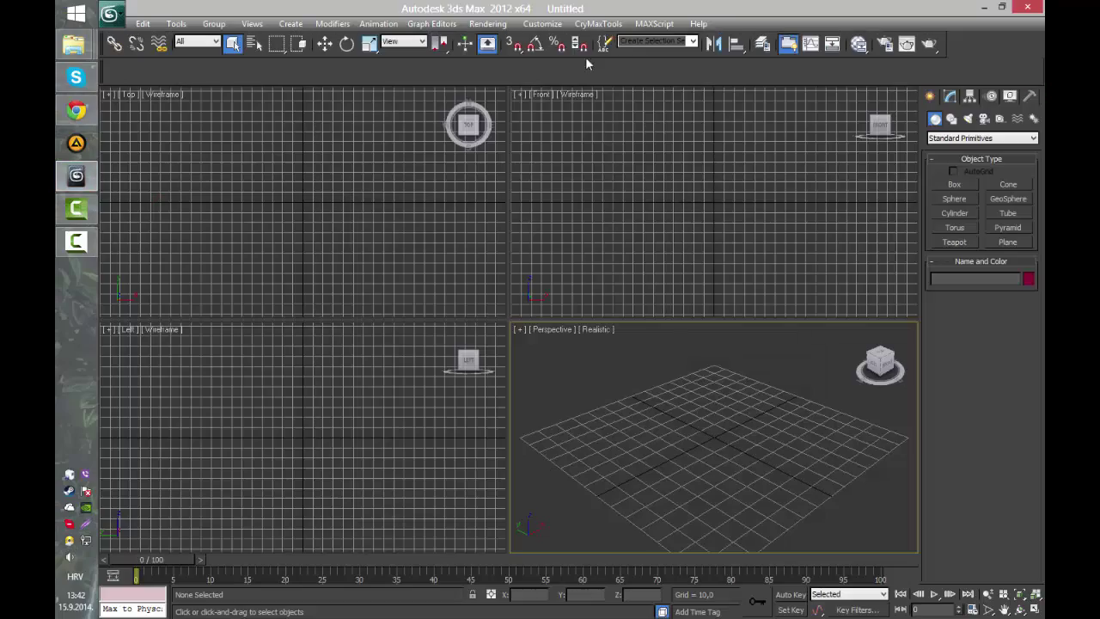
{"action": "left_click", "coordinate": [988, 7]}
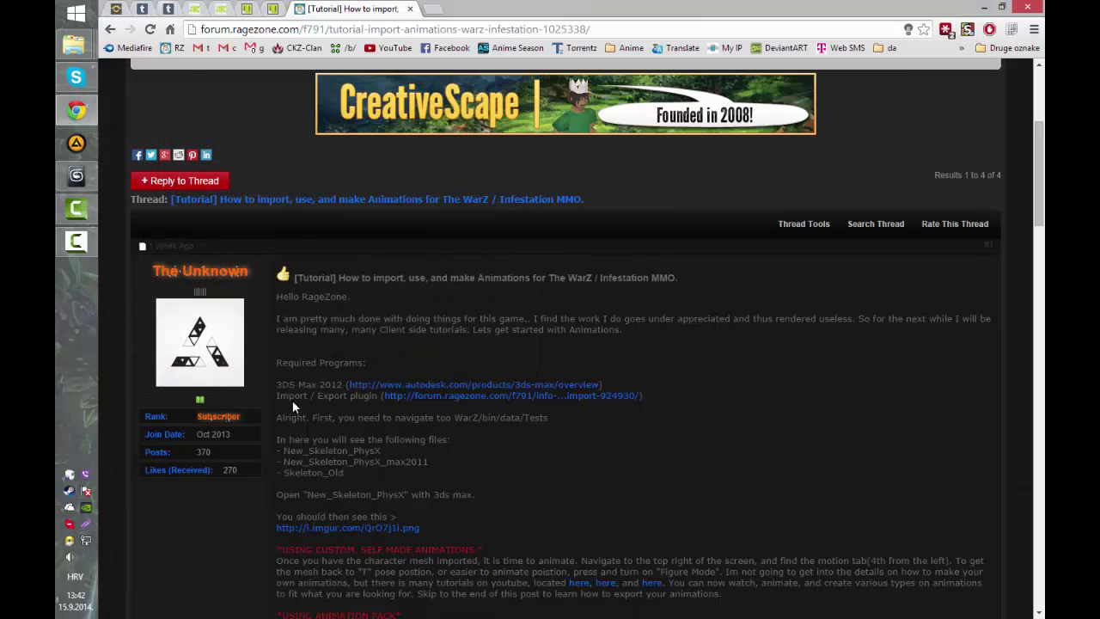
- Open the linked Import / Export plugin thread in a new tab and go to its attached files
{"action": "middle_click", "coordinate": [421, 397]}
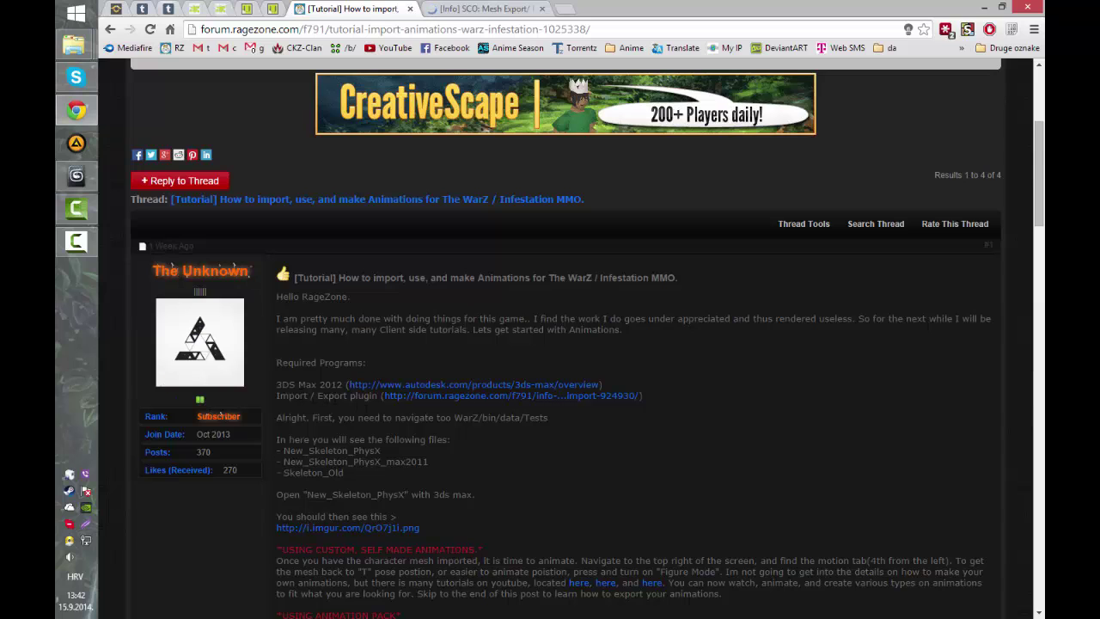
{"action": "left_click", "coordinate": [481, 9]}
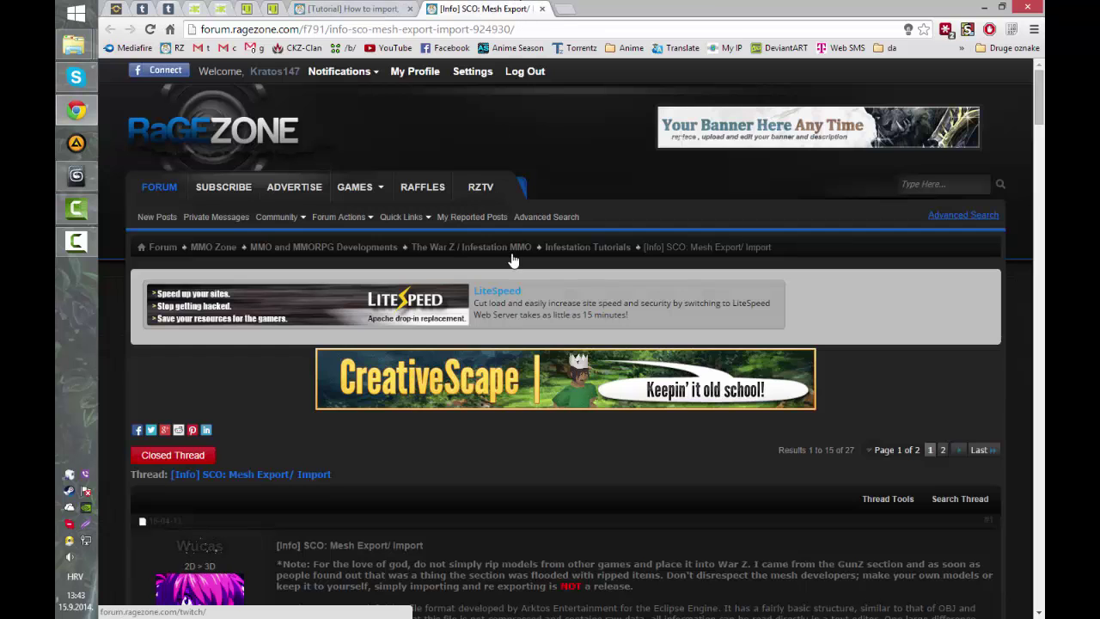
{"action": "scroll", "coordinate": [516, 258], "scroll_direction": "down", "scroll_amount": 5}
{"action": "left_click", "coordinate": [344, 255]}
{"action": "left_click", "coordinate": [344, 255]}
{"action": "scroll", "coordinate": [370, 318], "scroll_direction": "down", "scroll_amount": 3}
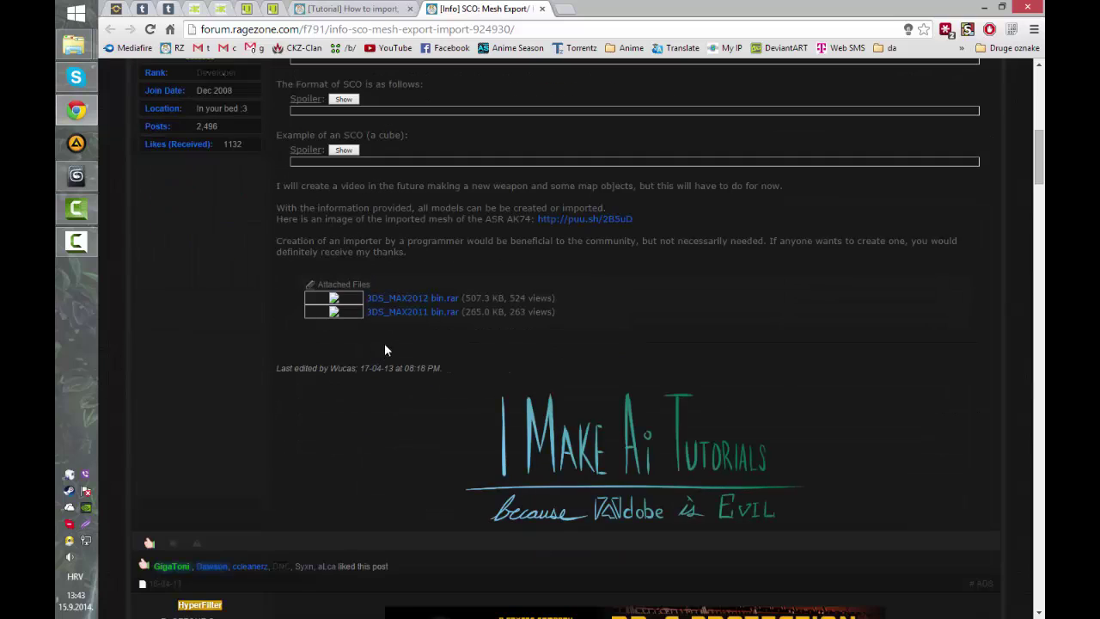
- Download the 3DS_MAX2012 bin.rar attachment, open its 3DS_MAX2012 bin folder and select the four plugin files
{"action": "left_click", "coordinate": [403, 300]}
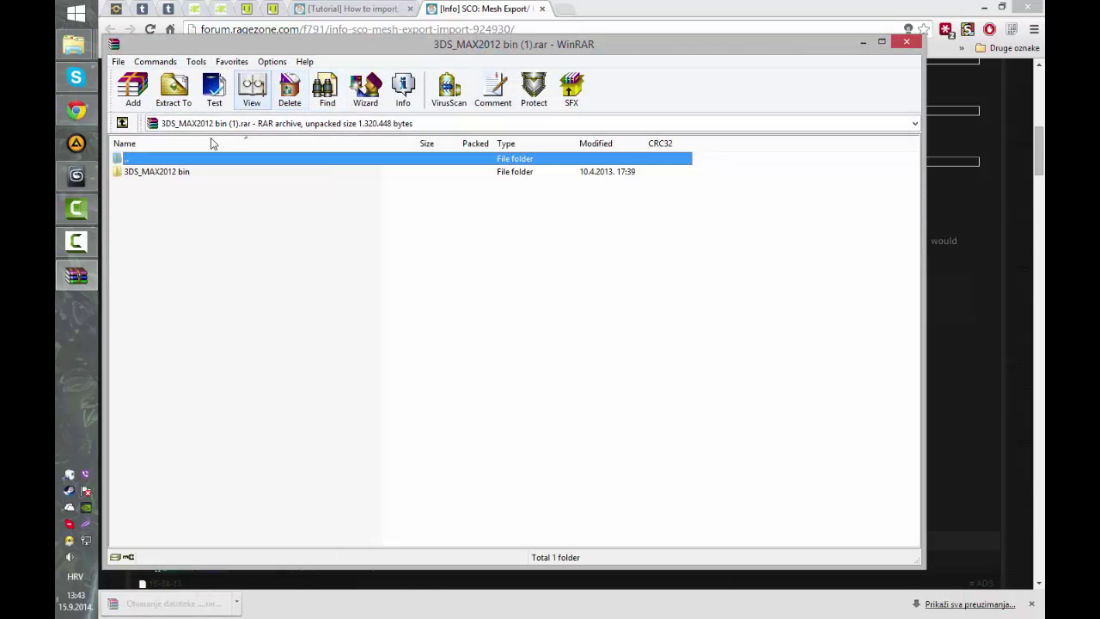
{"action": "double_click", "coordinate": [176, 172]}
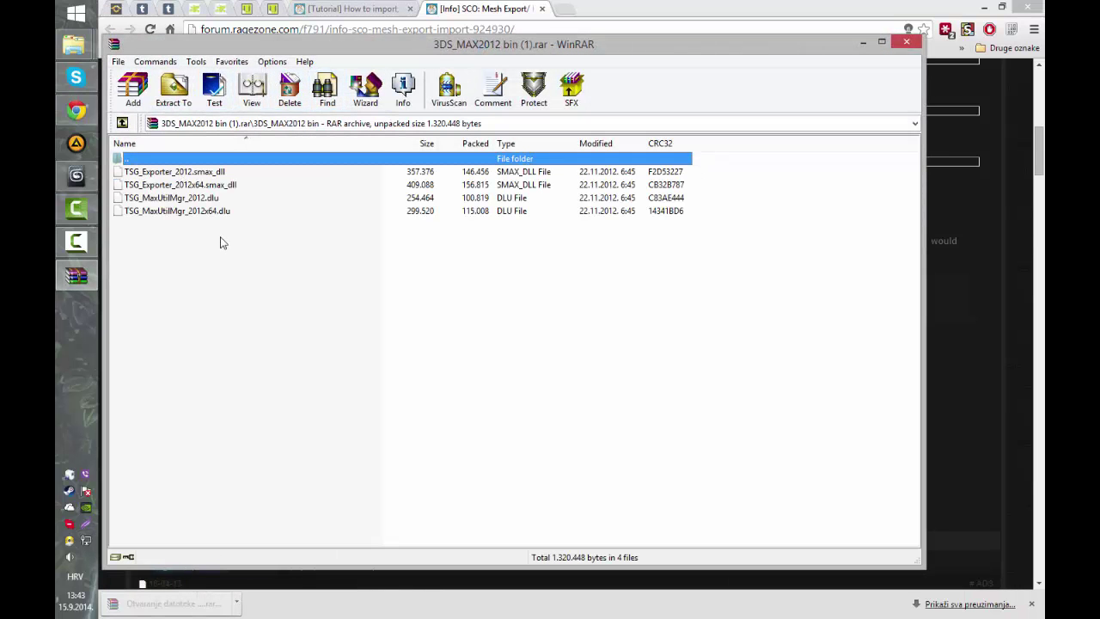
{"action": "left_click_drag", "start_coordinate": [220, 242], "coordinate": [192, 179]}
{"action": "left_click_drag", "start_coordinate": [253, 40], "coordinate": [533, 63]}
- Switch to File Explorer, open C:\Program Files\Autodesk\3ds Max 2012\plugins and place the window beside the archive
{"action": "left_click", "coordinate": [75, 44]}
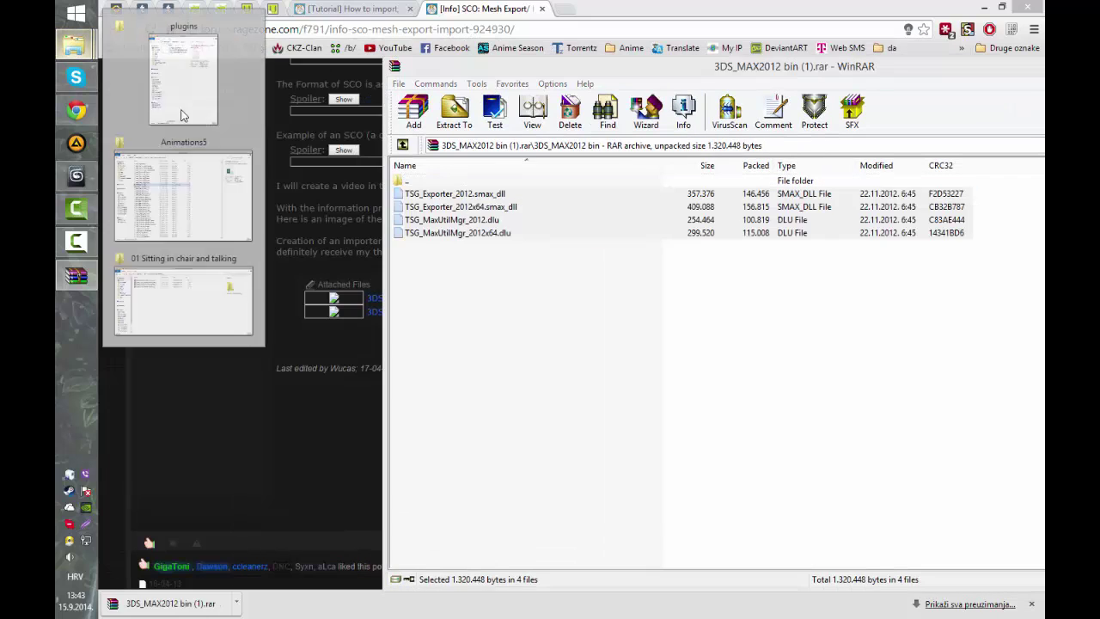
{"action": "mouse_move", "coordinate": [214, 205]}
{"action": "left_click", "coordinate": [197, 268]}
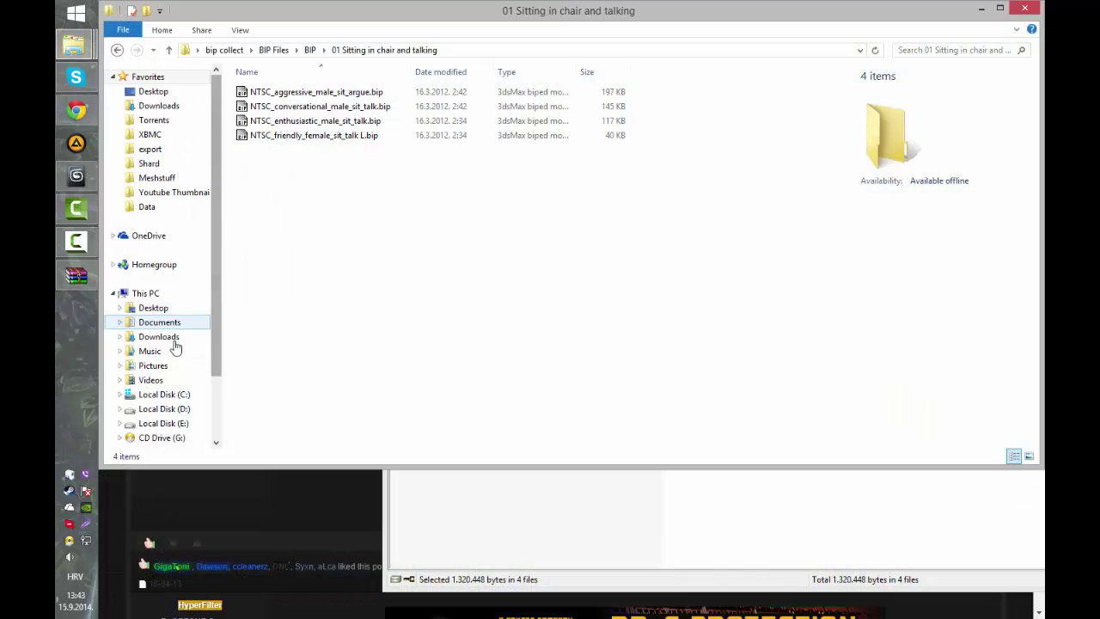
{"action": "left_click", "coordinate": [172, 394]}
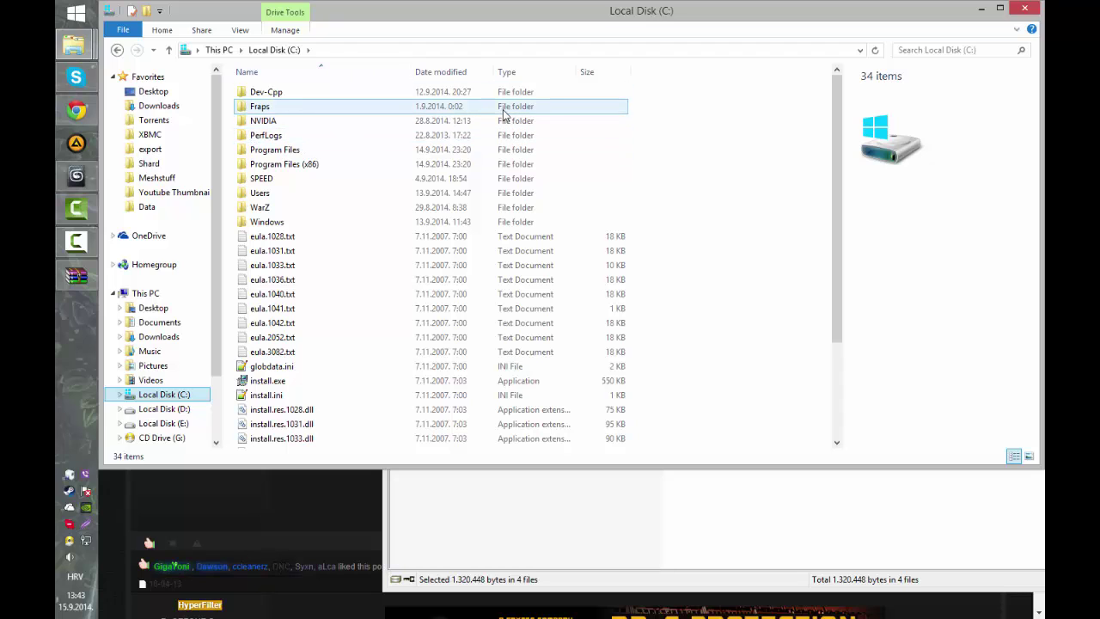
{"action": "double_click", "coordinate": [307, 151]}
{"action": "double_click", "coordinate": [282, 123]}
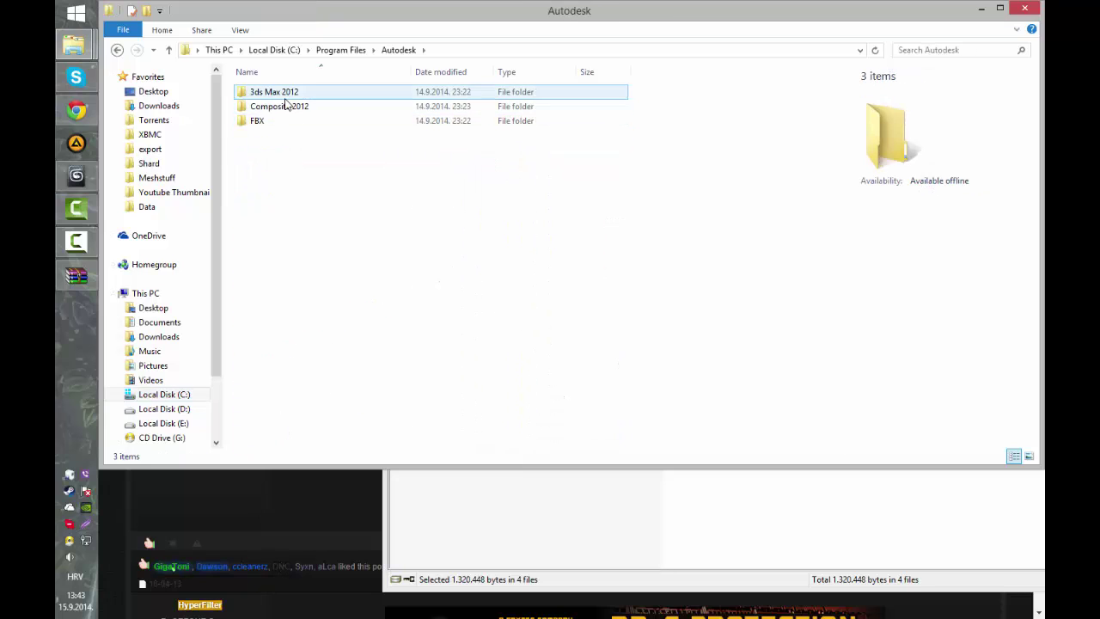
{"action": "double_click", "coordinate": [285, 95]}
{"action": "left_click", "coordinate": [266, 394]}
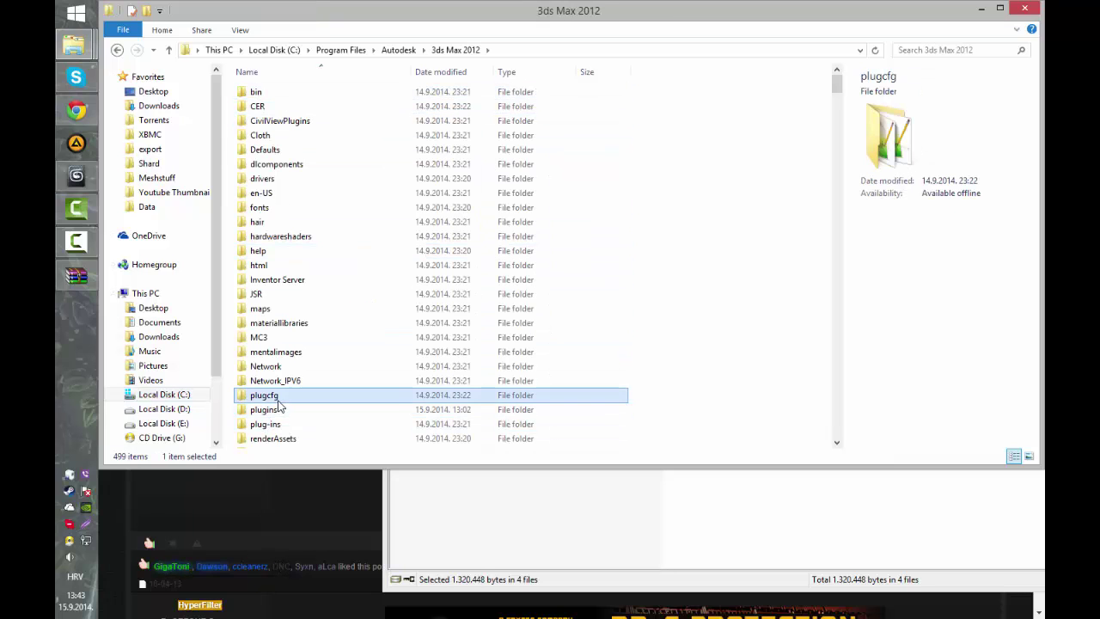
{"action": "double_click", "coordinate": [266, 410]}
{"action": "left_click_drag", "start_coordinate": [369, 7], "coordinate": [57, 11]}
- Compare the archive's two x64 plugin files with the two non-x64 ones to identify which set belongs in the plugins folder
{"action": "left_click", "coordinate": [734, 314]}
{"action": "left_click", "coordinate": [488, 210]}
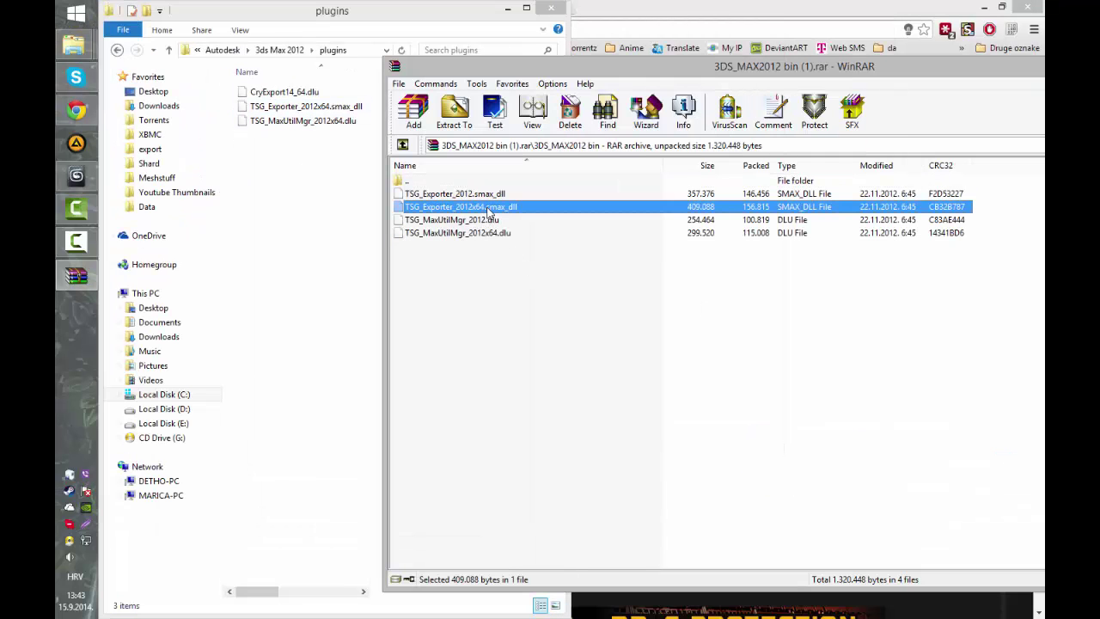
{"action": "left_click", "coordinate": [488, 233], "text": "ctrl"}
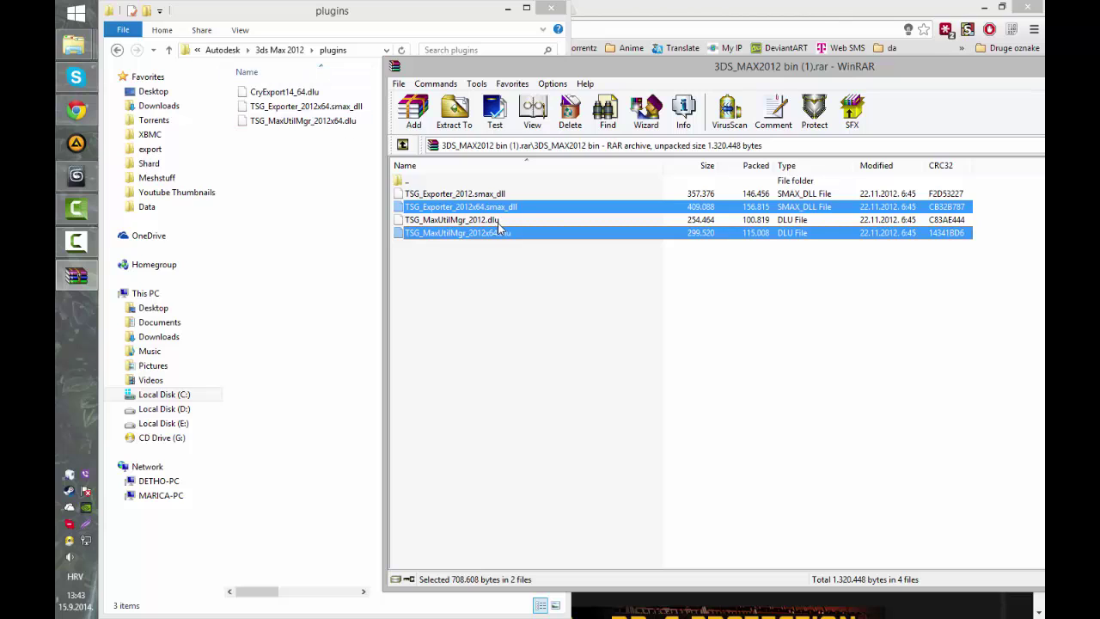
{"action": "left_click", "coordinate": [500, 224]}
{"action": "left_click", "coordinate": [491, 194], "text": "ctrl"}
{"action": "left_click", "coordinate": [492, 289]}
{"action": "left_click", "coordinate": [474, 208]}
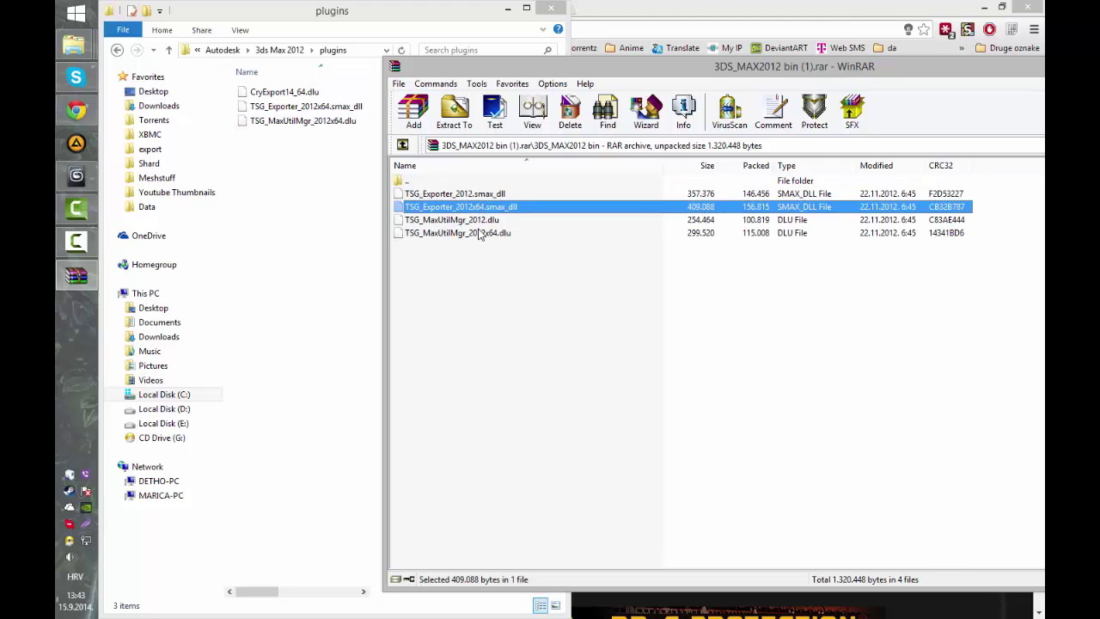
{"action": "left_click", "coordinate": [480, 231], "text": "ctrl"}
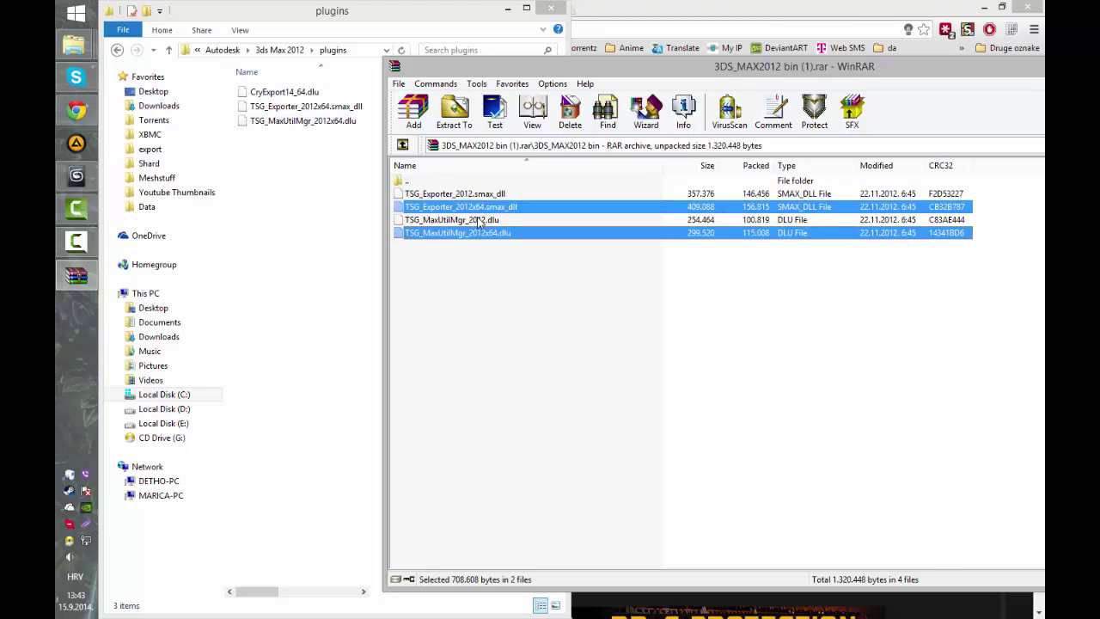
{"action": "left_click", "coordinate": [585, 334]}
- Close the archive and the plugins folder, and return to the plugin thread
{"action": "left_click_drag", "start_coordinate": [526, 67], "coordinate": [293, 41]}
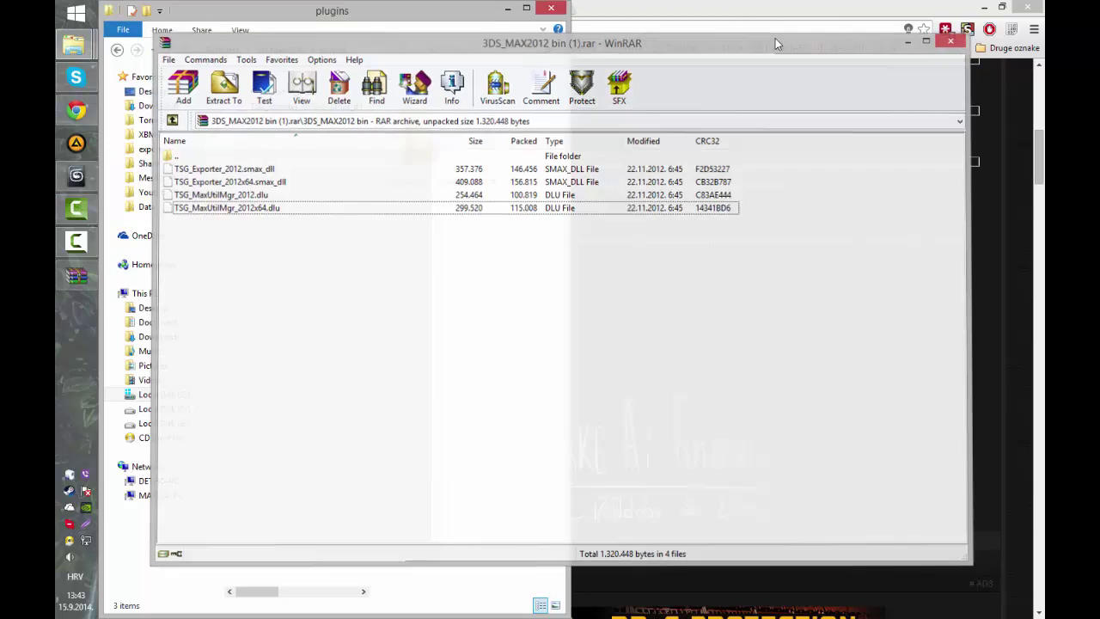
{"action": "left_click", "coordinate": [955, 39]}
{"action": "left_click", "coordinate": [551, 9]}
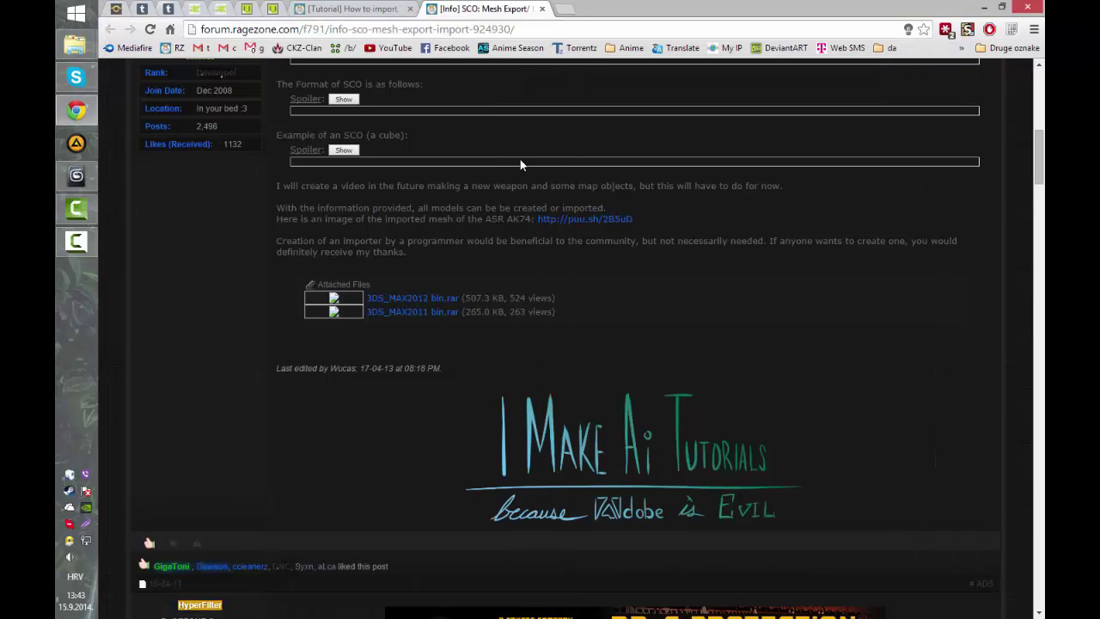
{"action": "scroll", "coordinate": [519, 176], "scroll_direction": "down", "scroll_amount": 1}
{"action": "scroll", "coordinate": [518, 173], "scroll_direction": "up", "scroll_amount": 4}
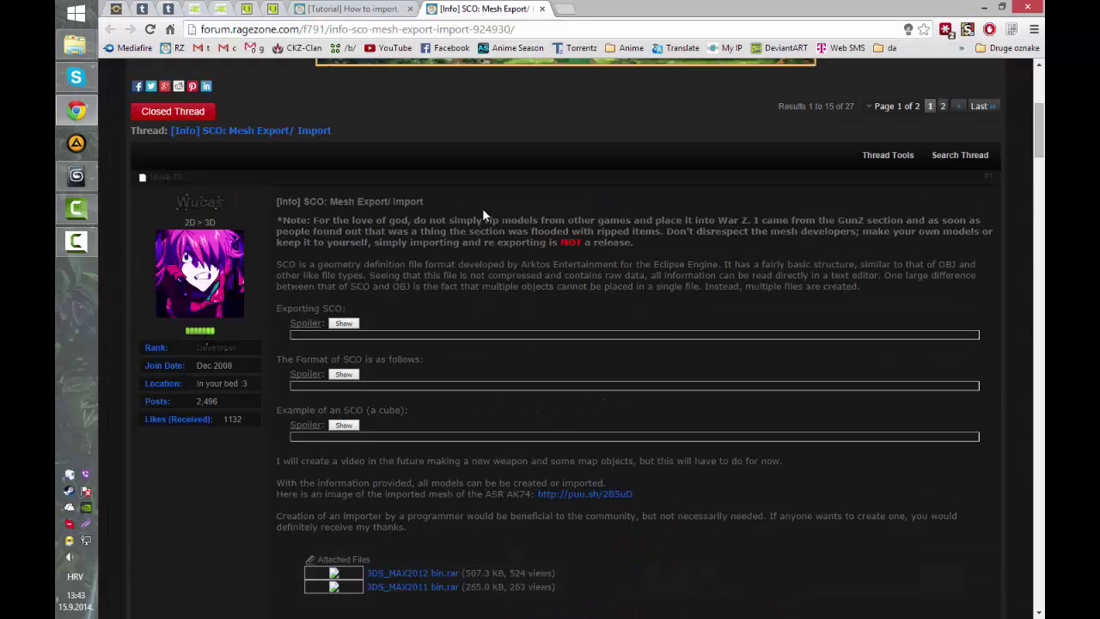
{"action": "scroll", "coordinate": [479, 213], "scroll_direction": "down", "scroll_amount": 3}
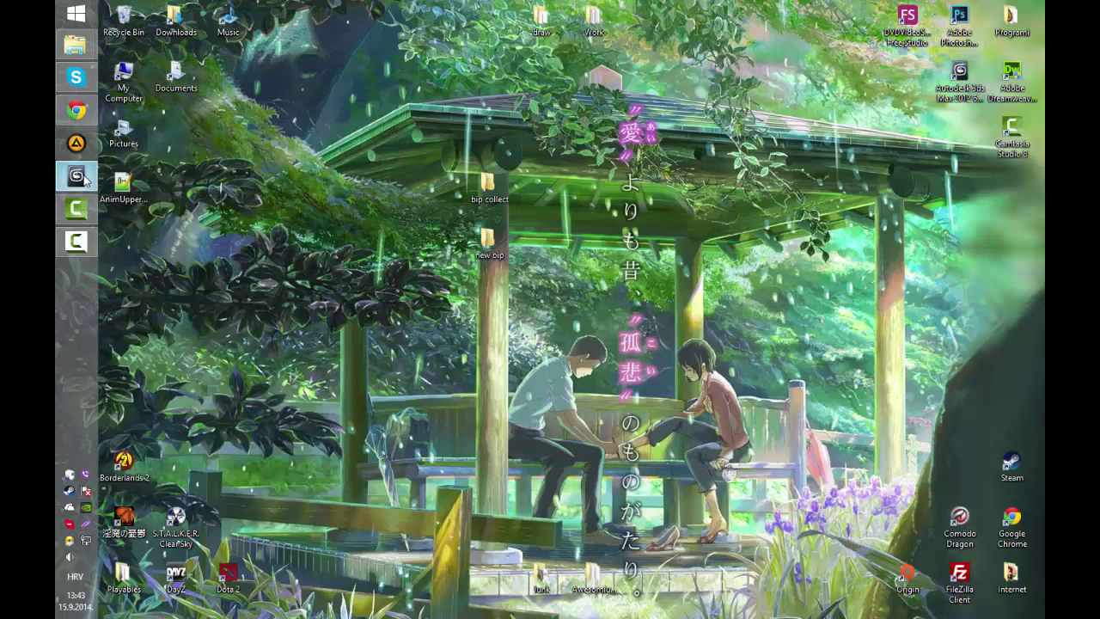
- Switch to 3ds Max and check the list of additional utilities for TSG Utility Manager, closing it without loading one
{"action": "left_click", "coordinate": [77, 176]}
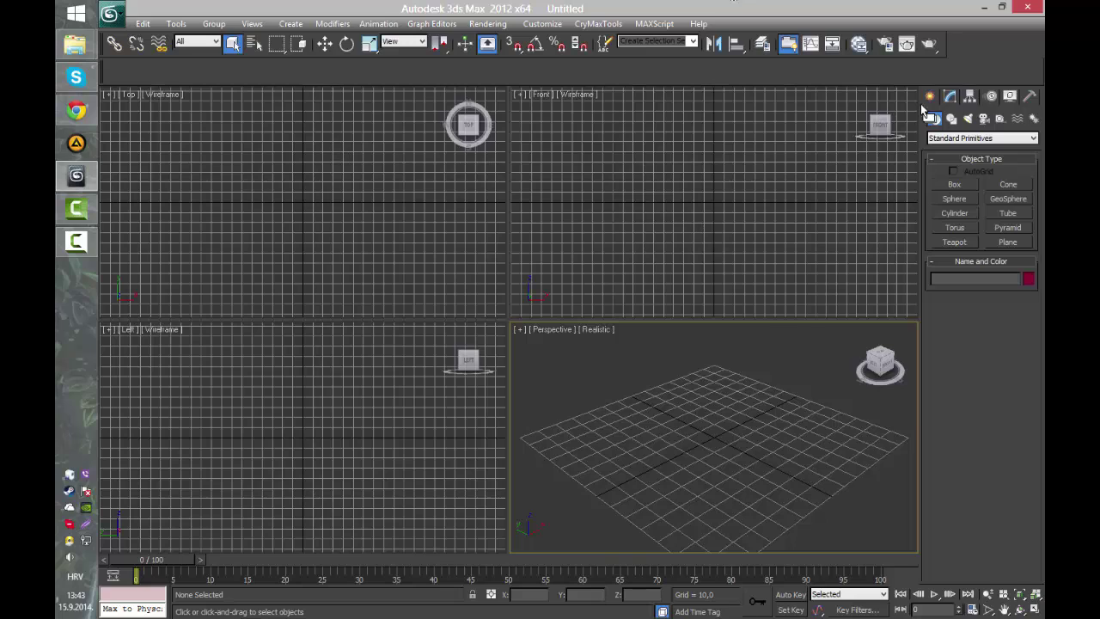
{"action": "left_click", "coordinate": [1031, 96]}
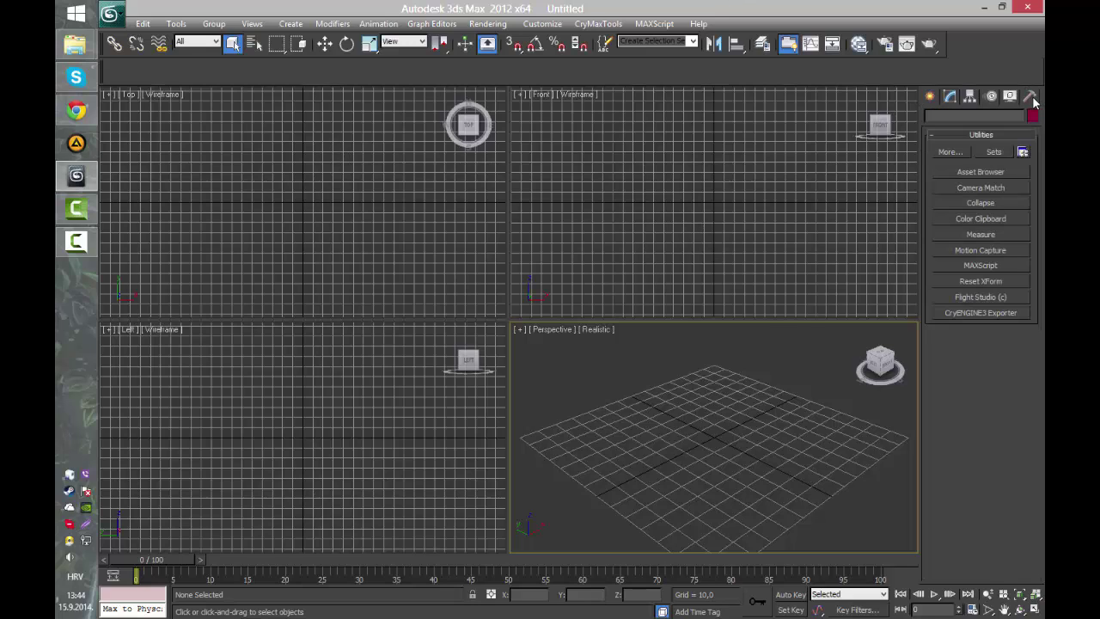
{"action": "left_click", "coordinate": [968, 152]}
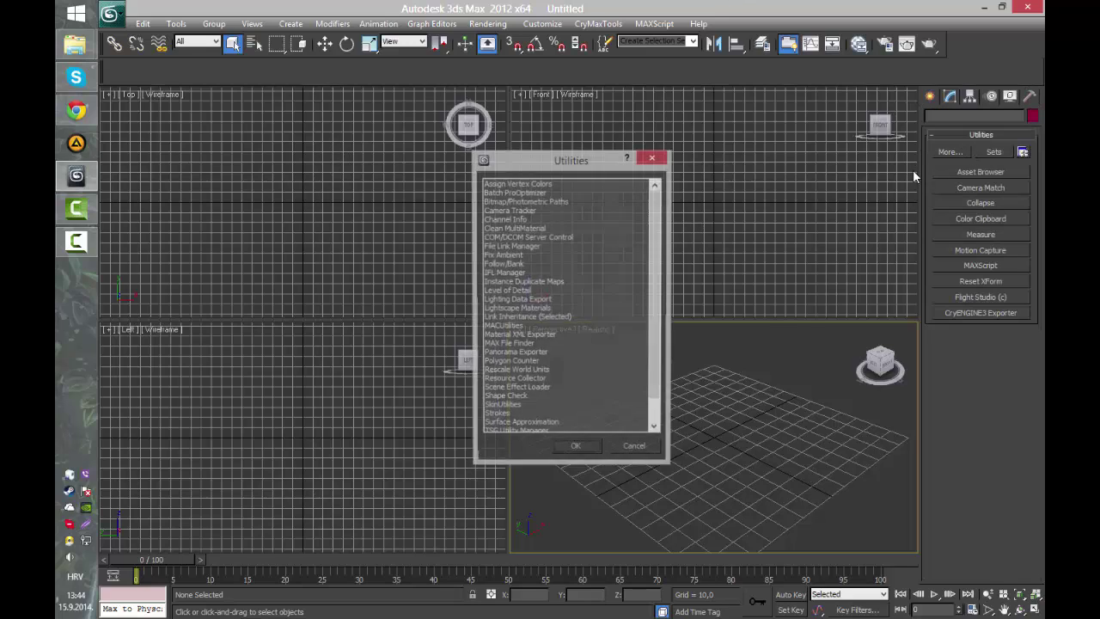
{"action": "left_click", "coordinate": [514, 432]}
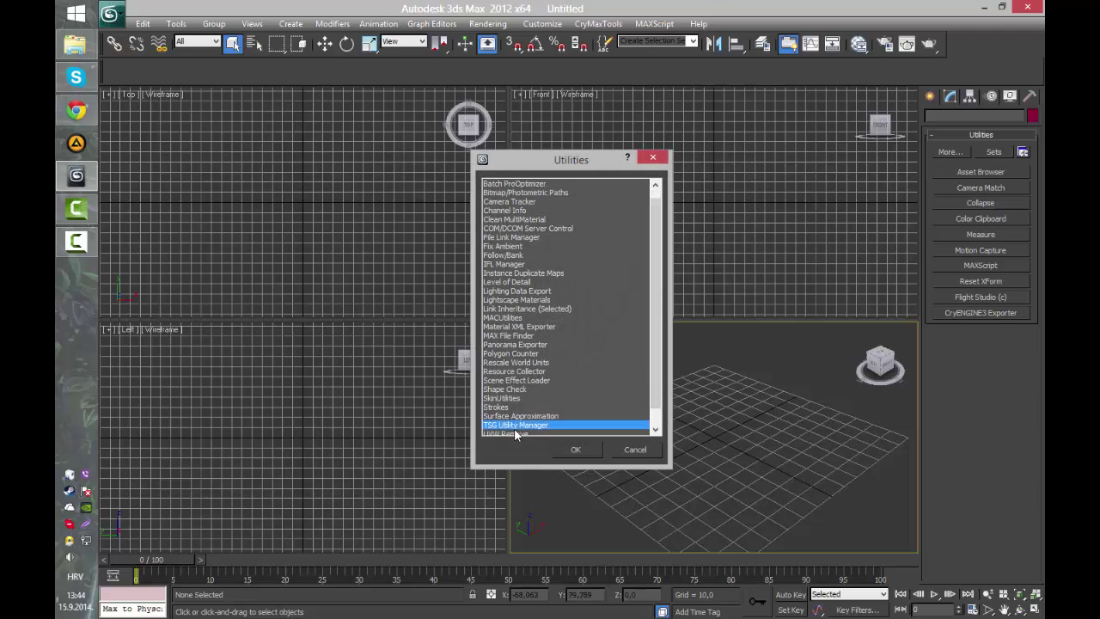
{"action": "left_click", "coordinate": [636, 450]}
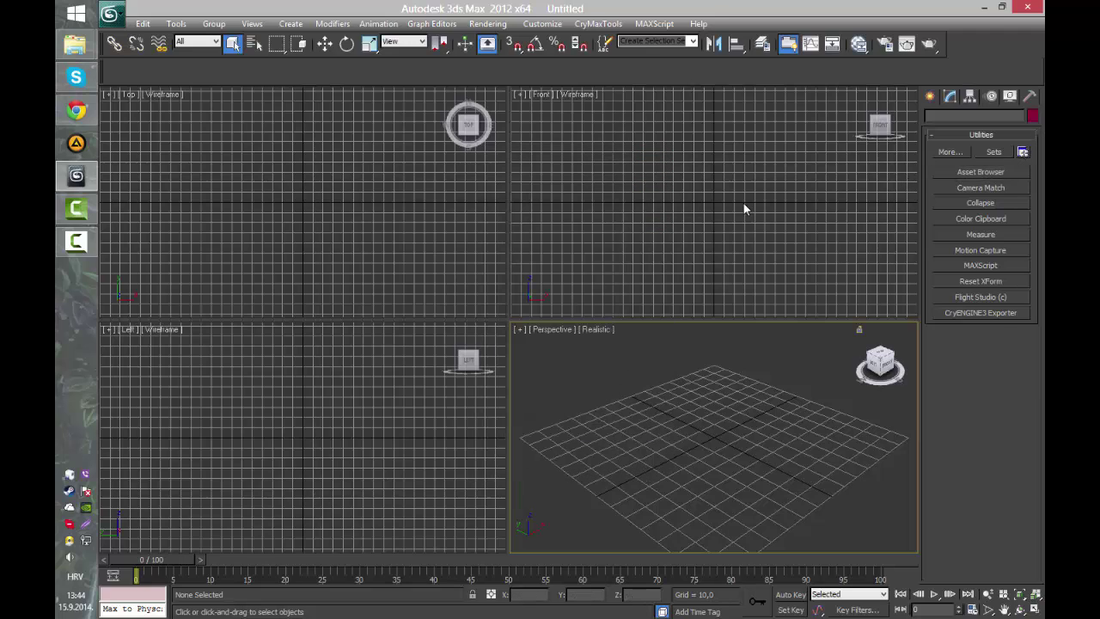
- Configure the utilities button set with 11 buttons, assign TSG Utility Manager to the added one, and open that utility
{"action": "left_click", "coordinate": [1022, 153]}
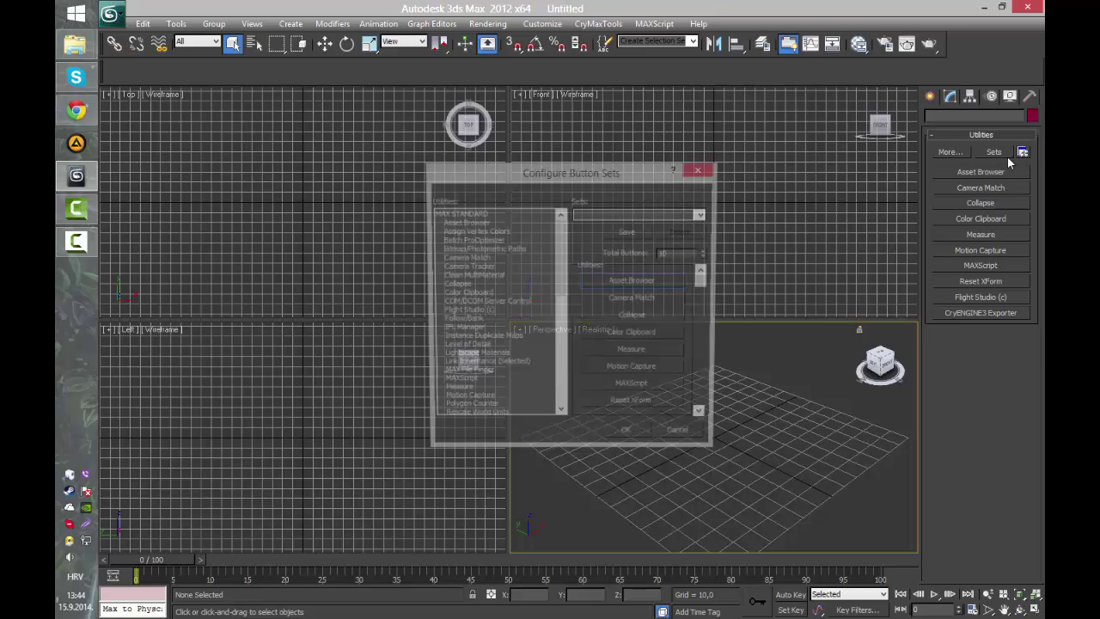
{"action": "left_click_drag", "start_coordinate": [706, 289], "coordinate": [691, 420]}
{"action": "left_click", "coordinate": [704, 270]}
{"action": "left_click_drag", "start_coordinate": [705, 364], "coordinate": [705, 411]}
{"action": "left_click_drag", "start_coordinate": [560, 258], "coordinate": [533, 409]}
{"action": "left_click_drag", "start_coordinate": [457, 409], "coordinate": [616, 411]}
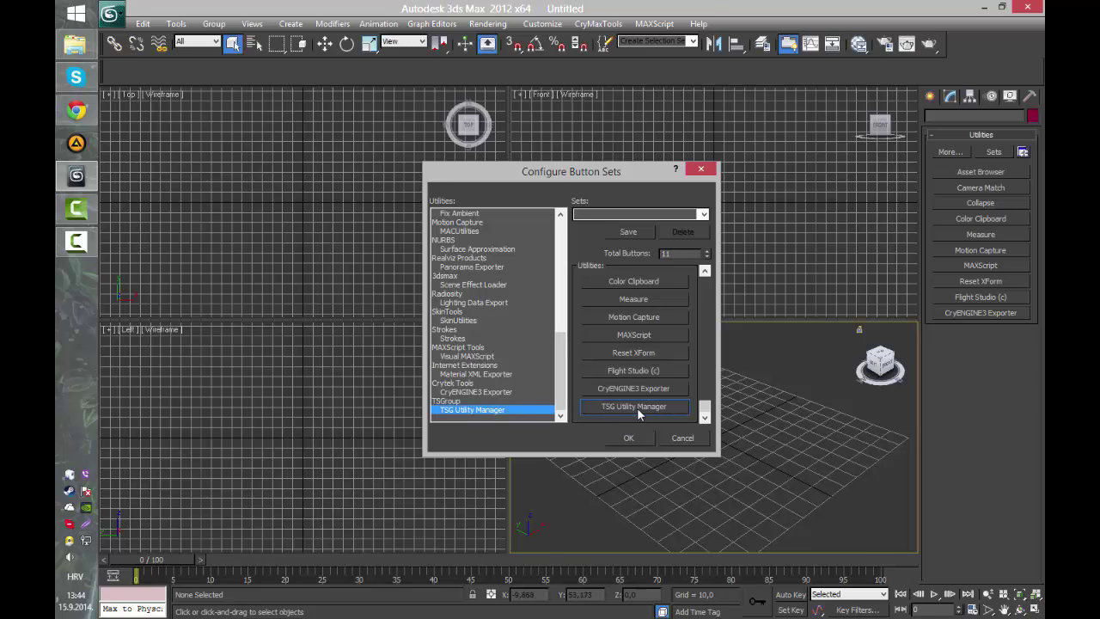
{"action": "left_click", "coordinate": [629, 439]}
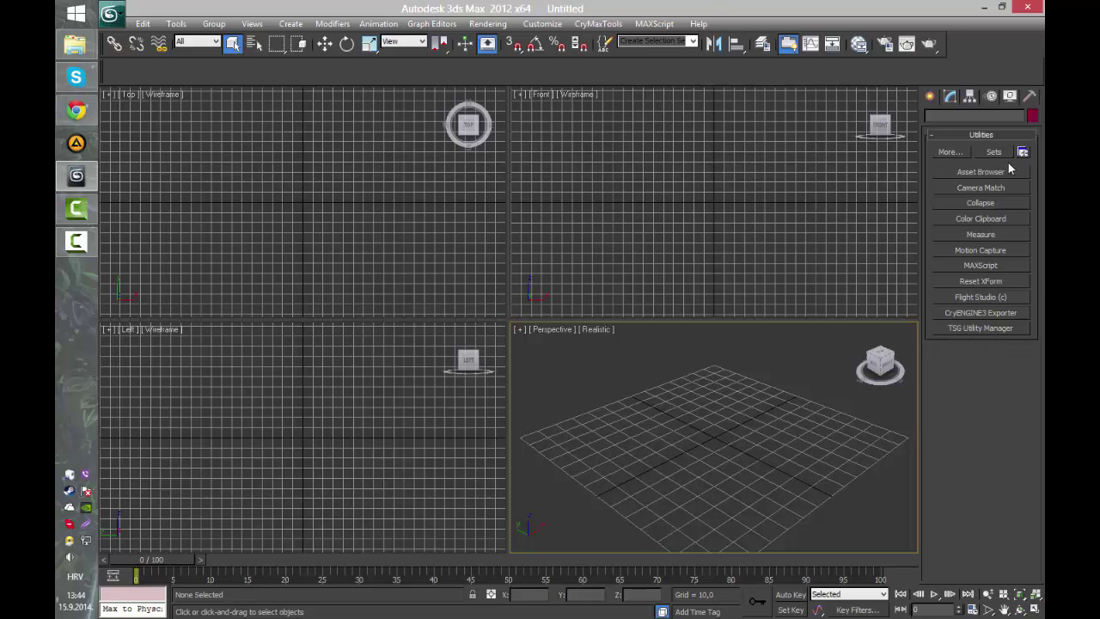
{"action": "left_click", "coordinate": [981, 329]}
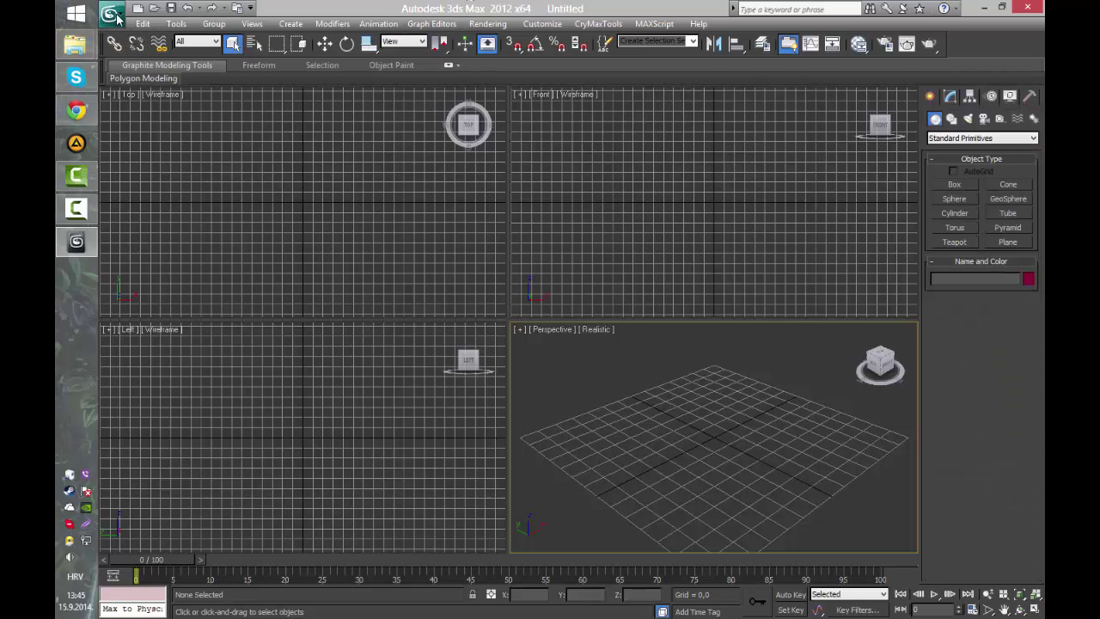
- Start opening a scene file and browse from Local Disk (C:) to the Tests folder inside the game's Data folder
{"action": "left_click", "coordinate": [110, 15]}
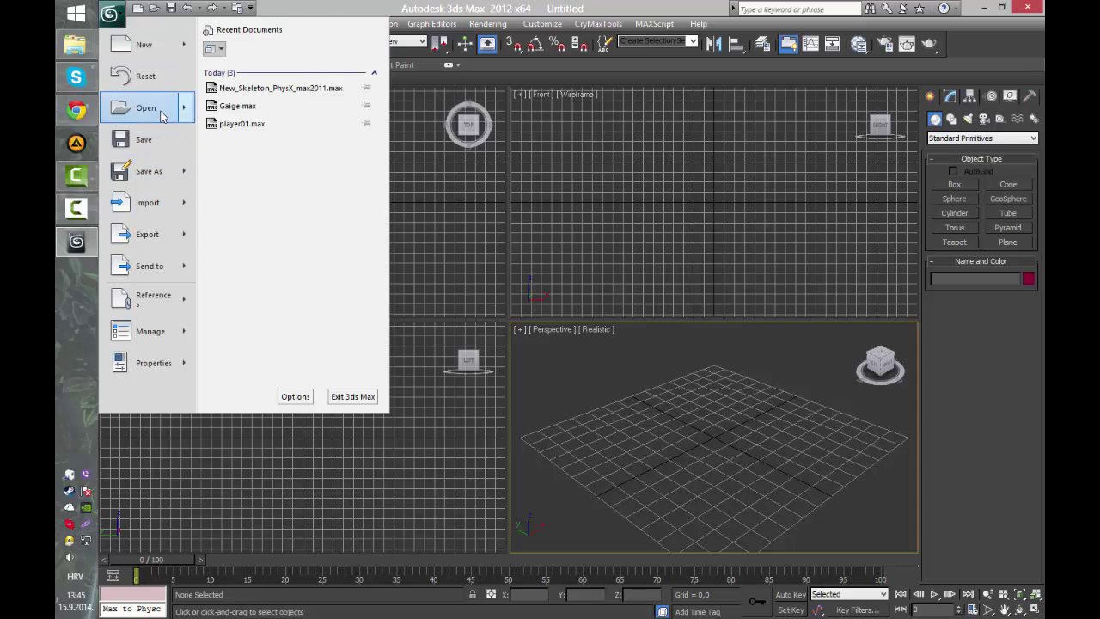
{"action": "left_click", "coordinate": [163, 116]}
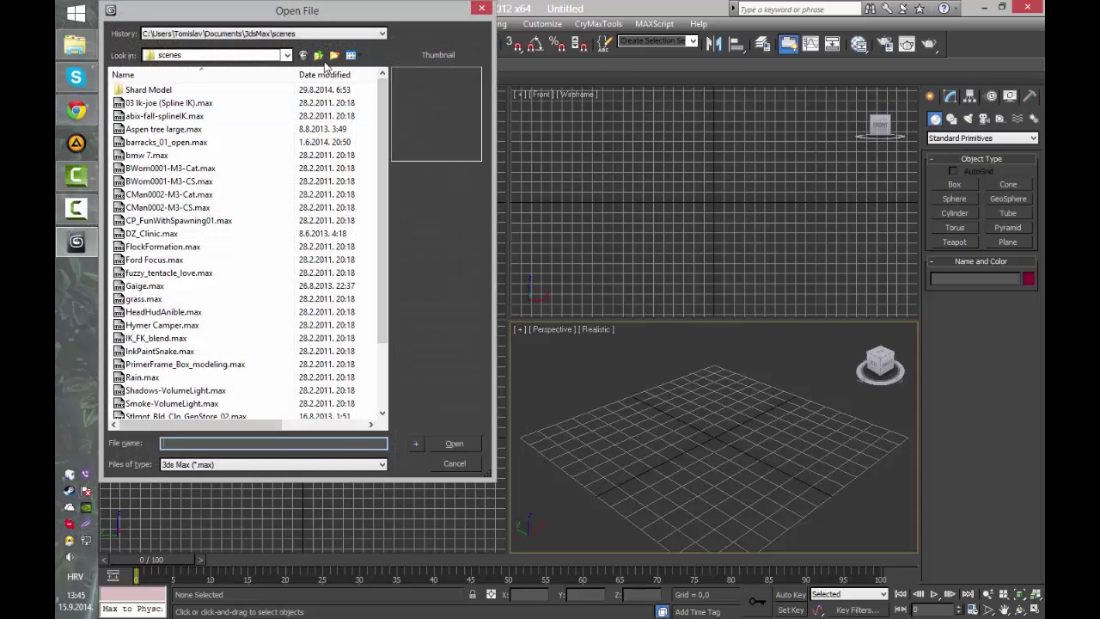
{"action": "left_click", "coordinate": [318, 57]}
{"action": "left_click", "coordinate": [317, 57]}
{"action": "double_click", "coordinate": [198, 190]}
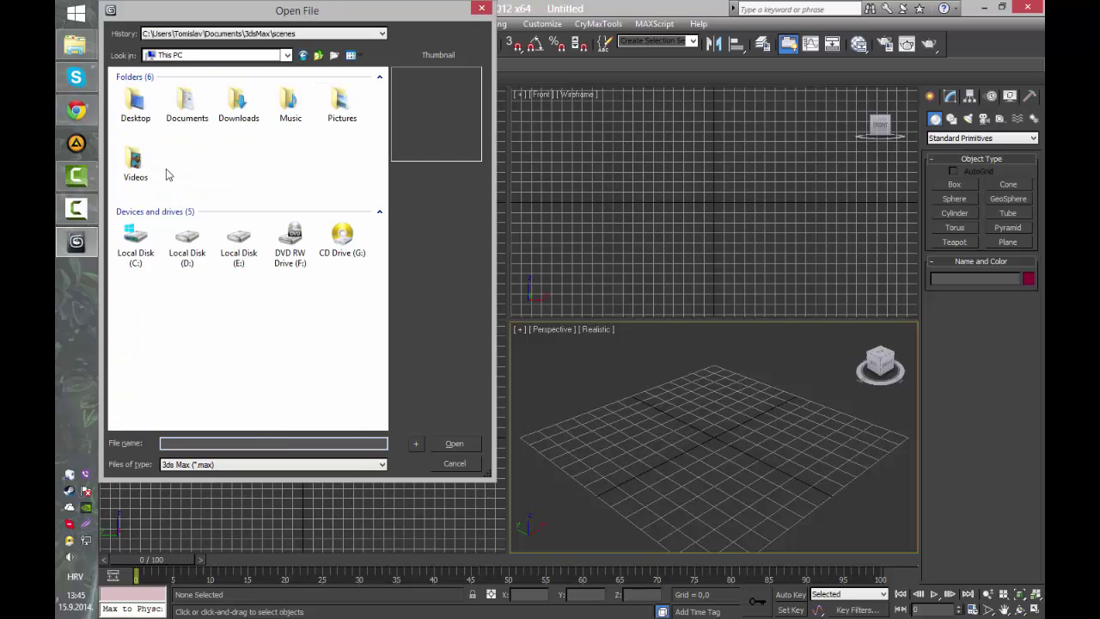
{"action": "double_click", "coordinate": [135, 251]}
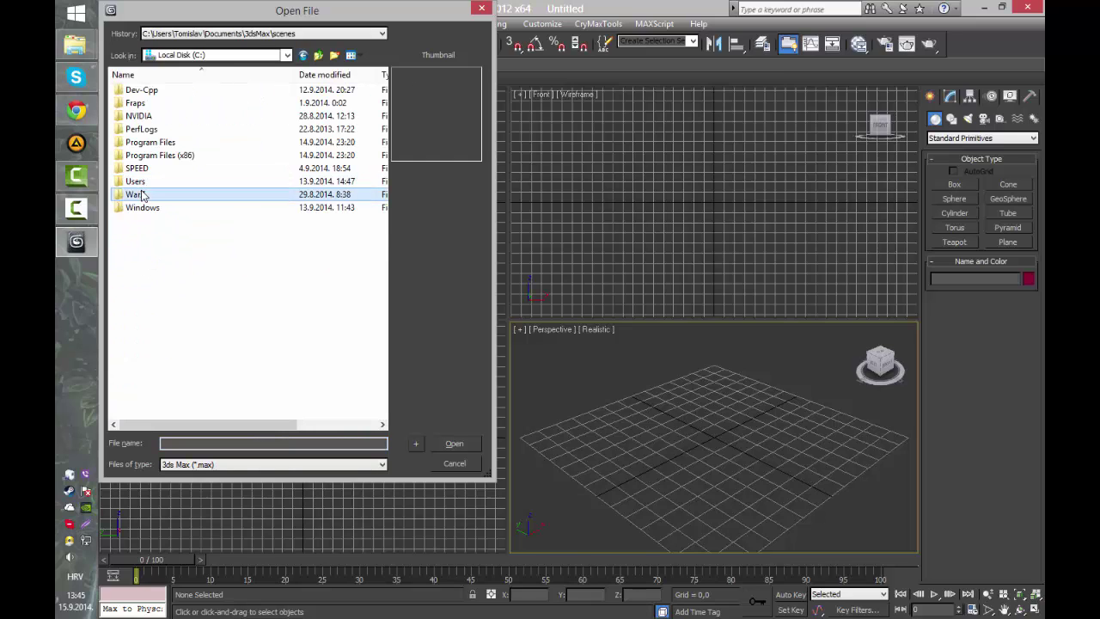
{"action": "double_click", "coordinate": [146, 193]}
{"action": "double_click", "coordinate": [148, 101]}
{"action": "double_click", "coordinate": [150, 117]}
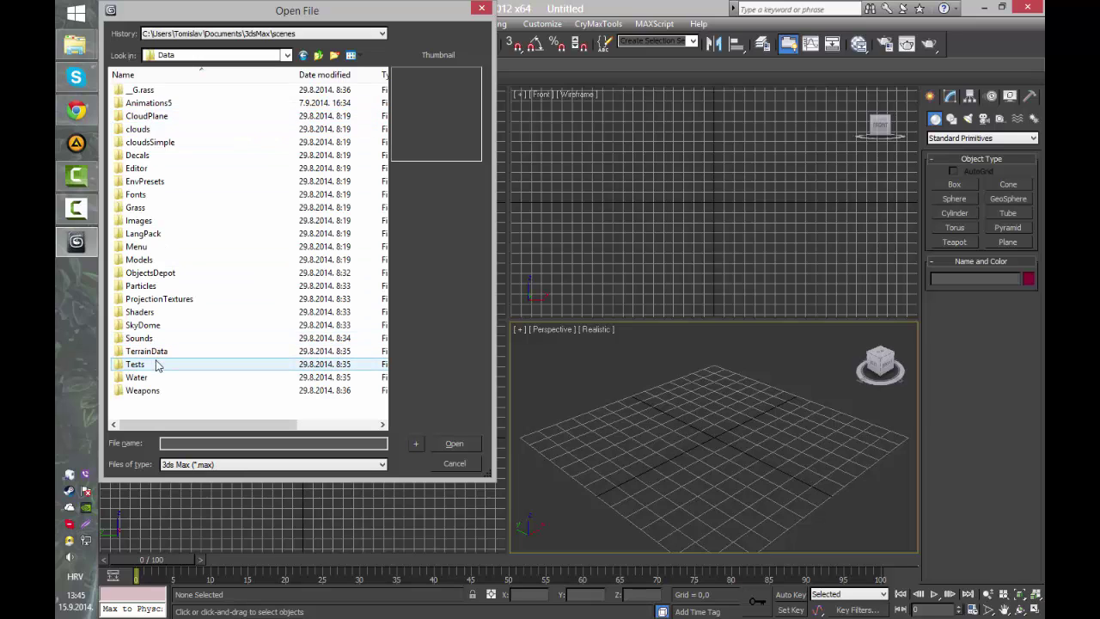
{"action": "double_click", "coordinate": [146, 364]}
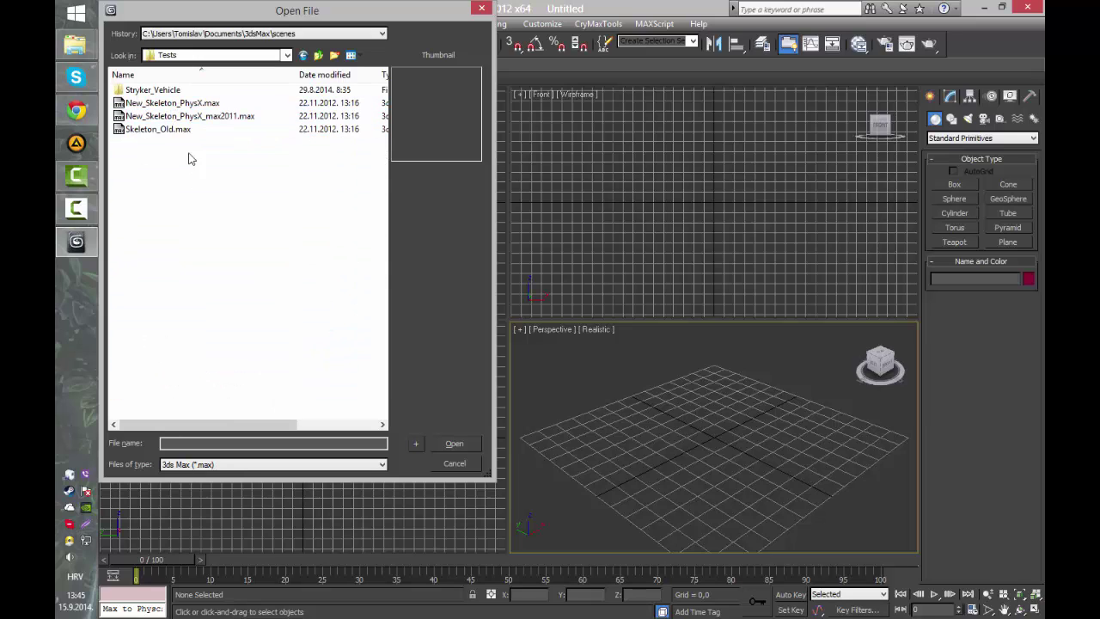
- Open the scene New_Skeleton_PhysX_max2011.max, continuing past the missing DLLs and remaining loading dialogs
{"action": "left_click", "coordinate": [159, 117]}
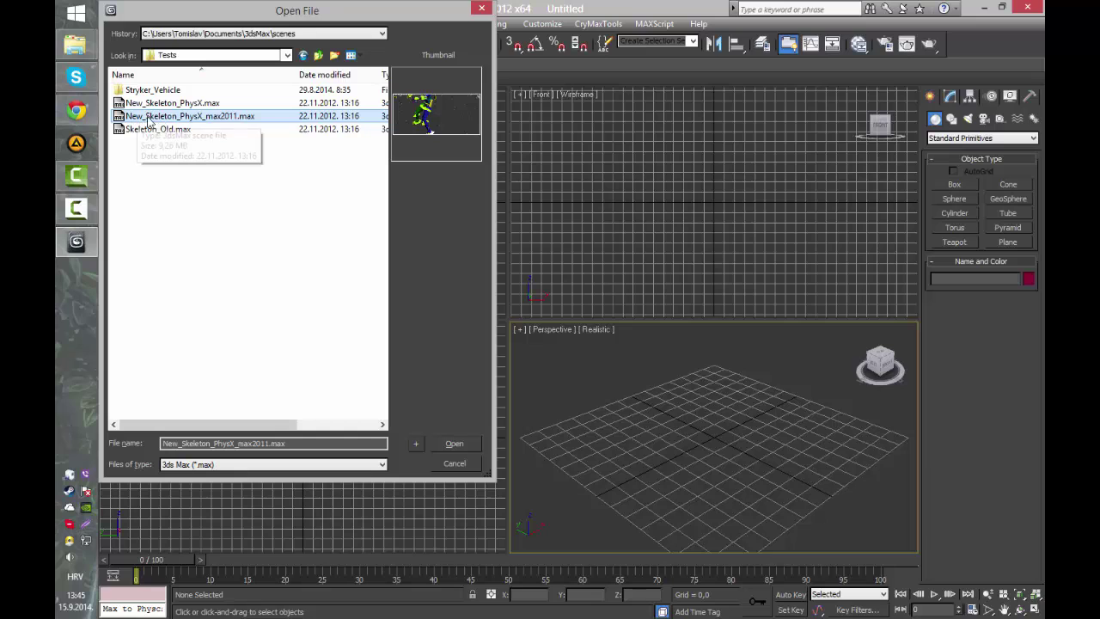
{"action": "double_click", "coordinate": [215, 117]}
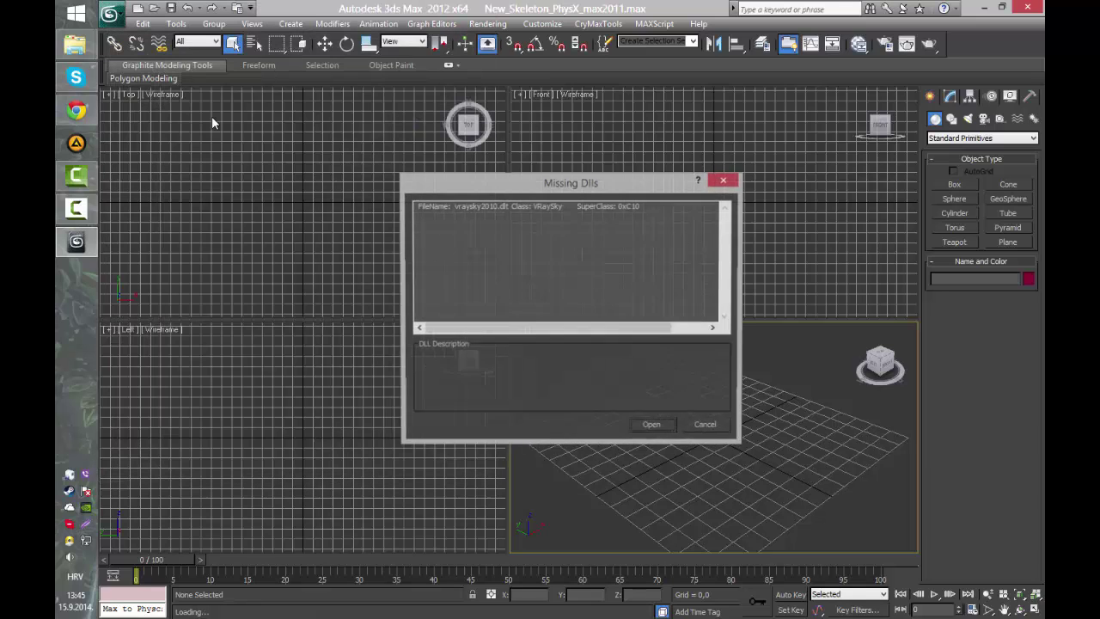
{"action": "left_click", "coordinate": [651, 427]}
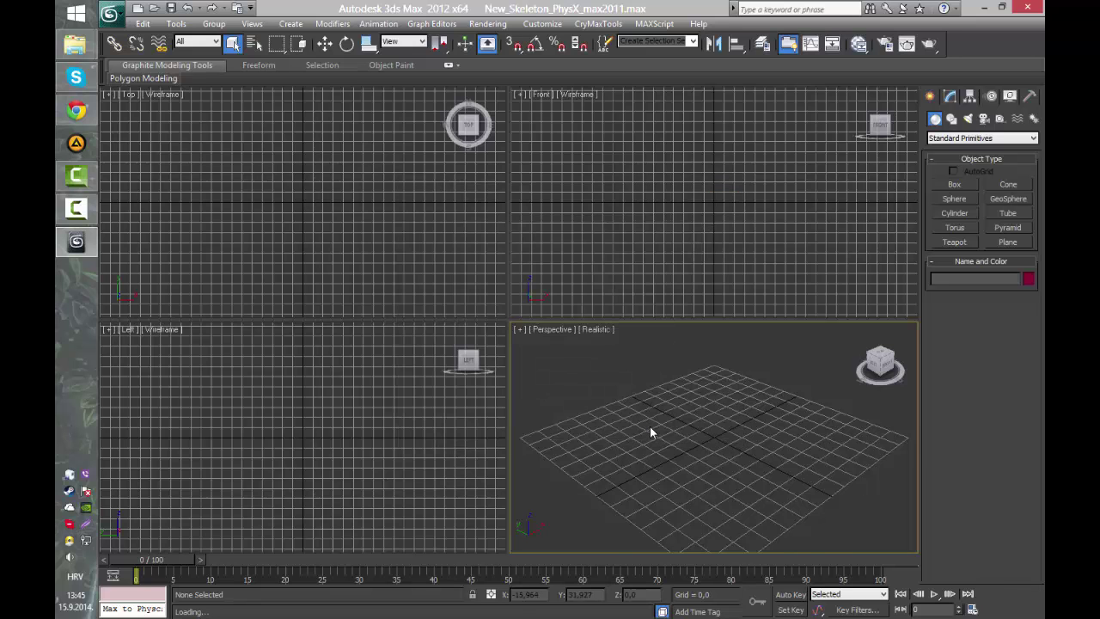
{"action": "left_click", "coordinate": [569, 427]}
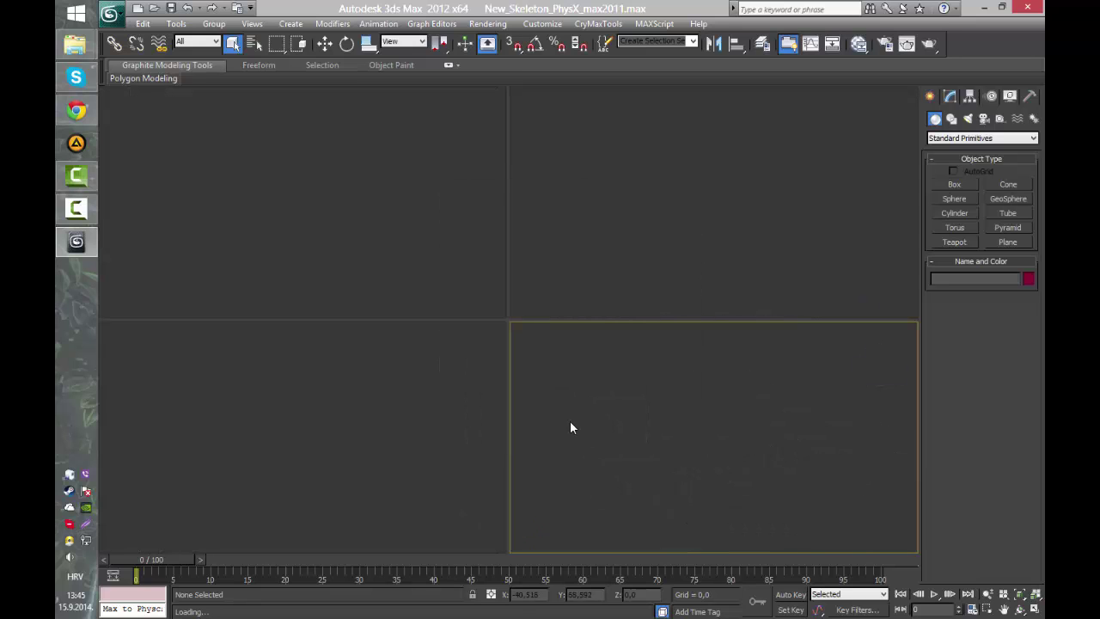
{"action": "left_click", "coordinate": [735, 438]}
- Examine the loaded skeleton in the Perspective view up close and from different angles
{"action": "middle_click_drag", "start_coordinate": [376, 312], "coordinate": [454, 297], "text": "alt"}
{"action": "scroll", "coordinate": [454, 298], "scroll_direction": "down", "scroll_amount": 10}
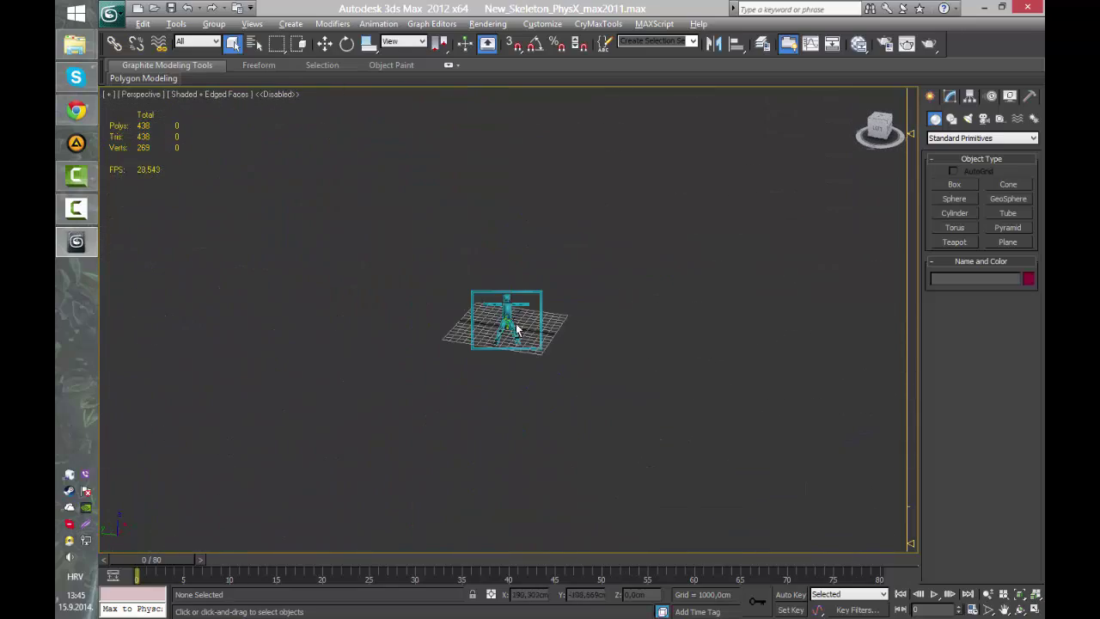
{"action": "middle_click_drag", "start_coordinate": [510, 324], "coordinate": [533, 360]}
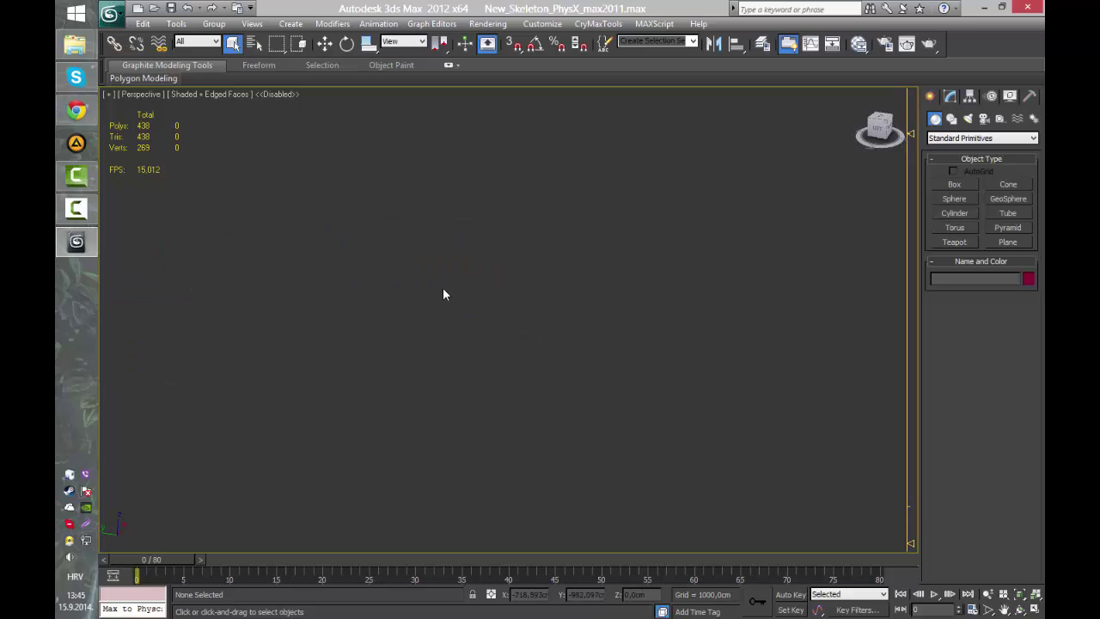
{"action": "key", "text": "shift+w"}
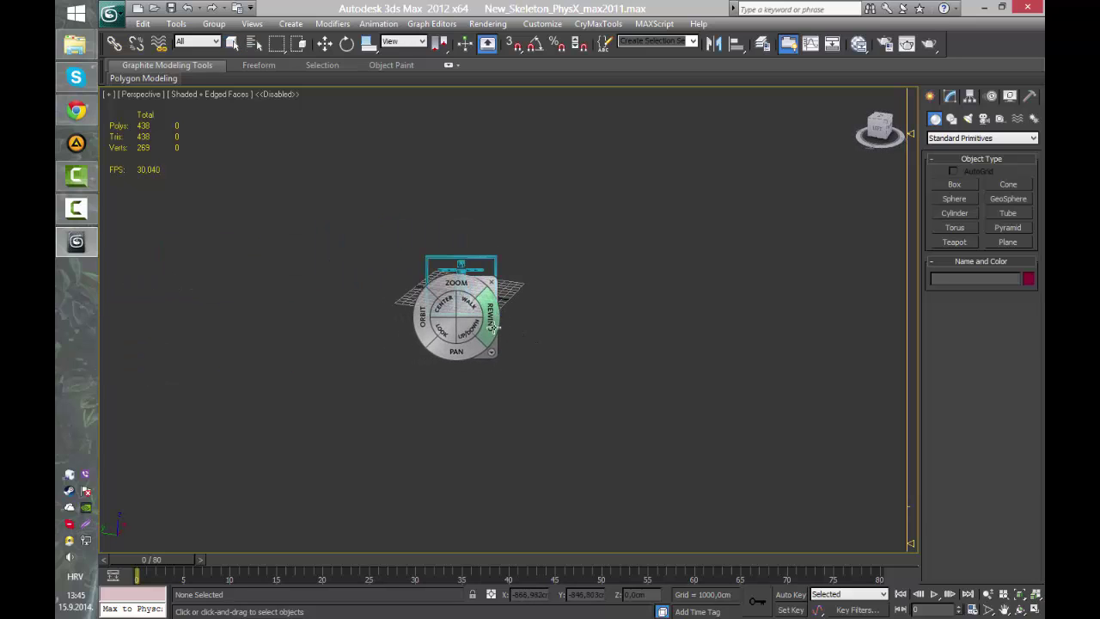
{"action": "left_click_drag", "start_coordinate": [463, 295], "coordinate": [455, 177]}
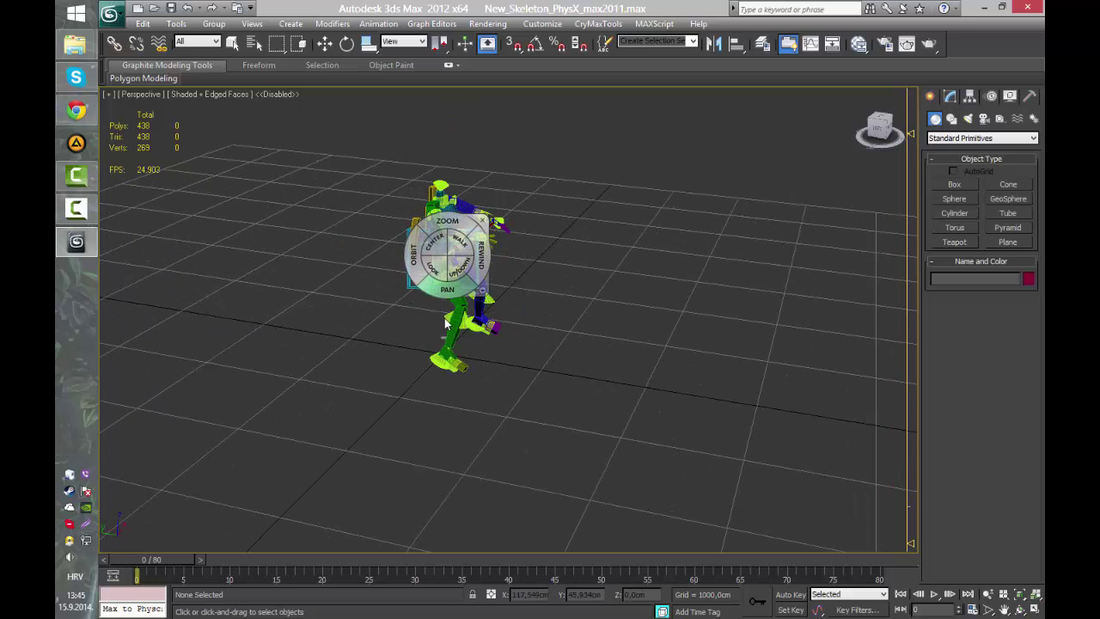
{"action": "mouse_move", "coordinate": [447, 239]}
{"action": "left_mouse_down"}
{"action": "mouse_move", "coordinate": [449, 213]}
{"action": "mouse_move", "coordinate": [447, 225]}
{"action": "left_mouse_up"}
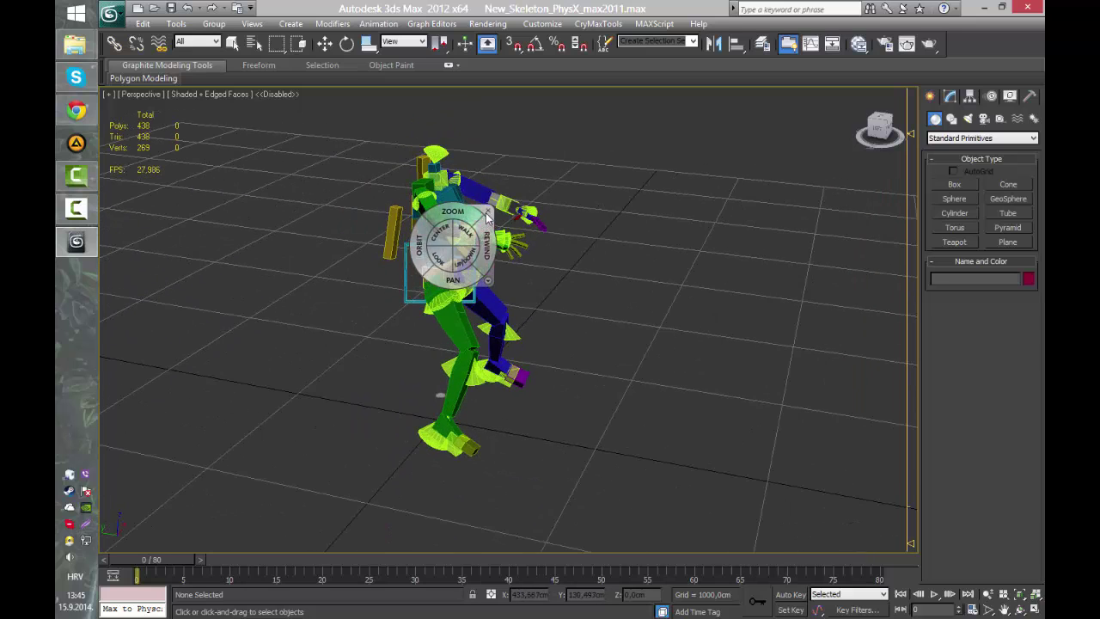
{"action": "left_click", "coordinate": [489, 218]}
{"action": "middle_click_drag", "start_coordinate": [488, 220], "coordinate": [442, 349], "text": "alt"}
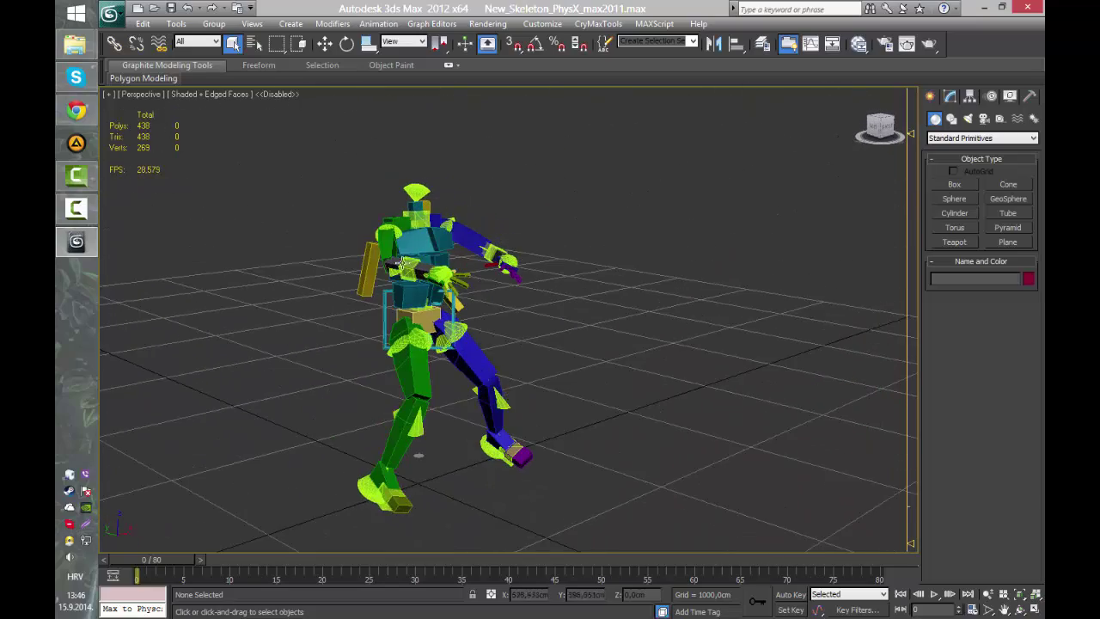
- Select bones of the skeleton's arms and hands, try moving Bip01_L_Finger2, and undo the move
{"action": "left_click", "coordinate": [420, 270]}
{"action": "left_click", "coordinate": [443, 275]}
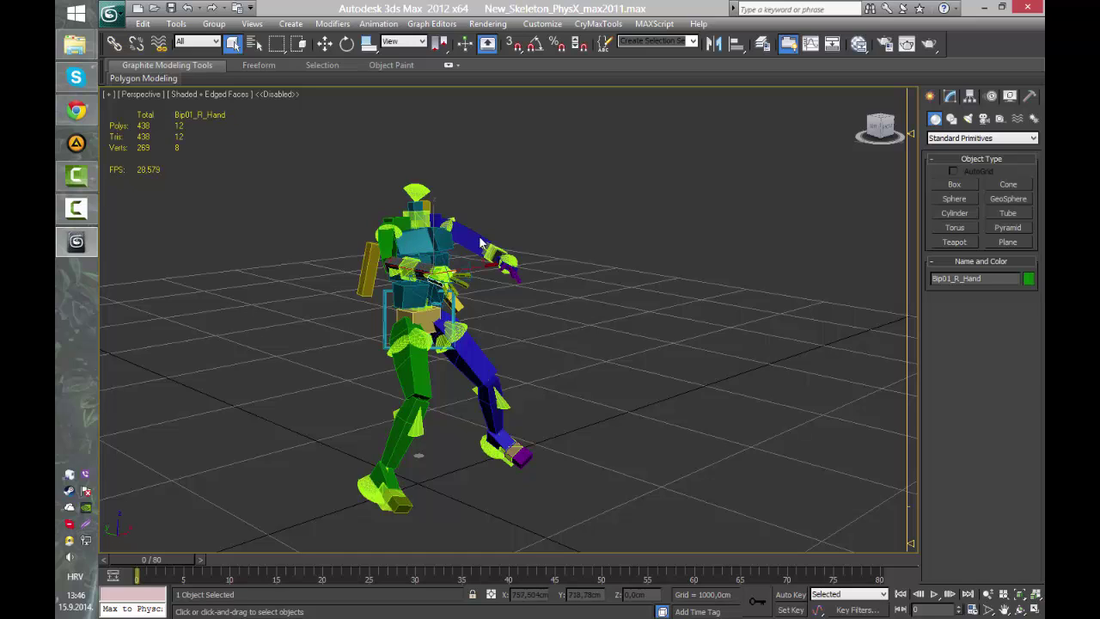
{"action": "left_click", "coordinate": [464, 240]}
{"action": "left_click", "coordinate": [495, 265]}
{"action": "left_click", "coordinate": [507, 268]}
{"action": "key", "text": "w"}
{"action": "left_click_drag", "start_coordinate": [511, 219], "coordinate": [437, 189]}
{"action": "key", "text": "ctrl+z"}
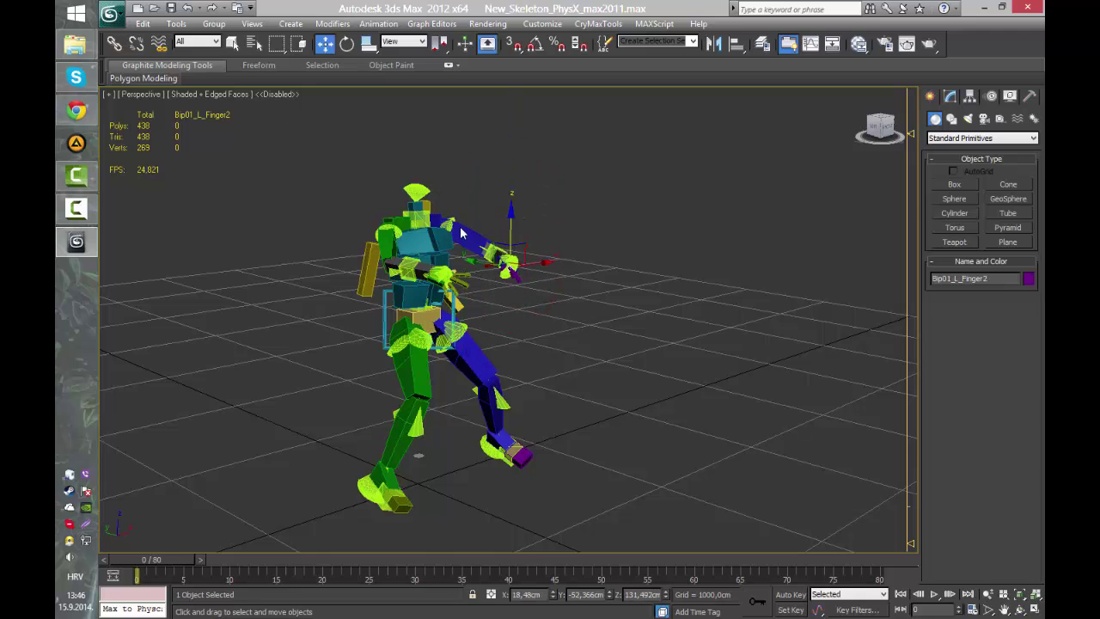
{"action": "middle_click_drag", "start_coordinate": [437, 194], "coordinate": [426, 248], "text": "alt"}
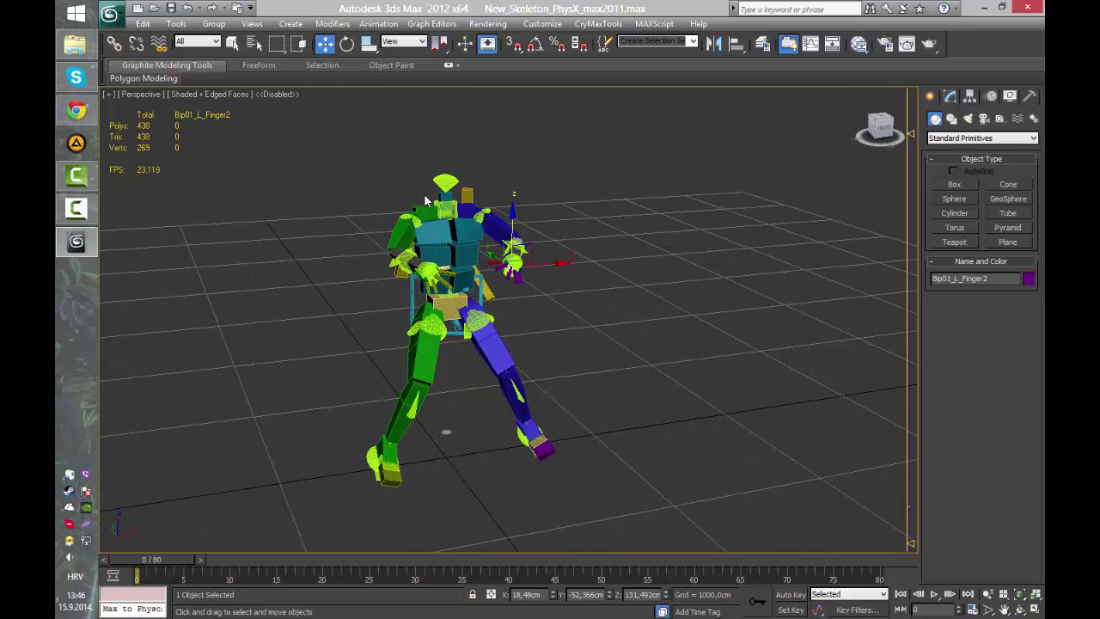
{"action": "mouse_move", "coordinate": [417, 267]}
{"action": "middle_mouse_down", "text": "alt"}
{"action": "mouse_move", "coordinate": [491, 278]}
{"action": "mouse_move", "coordinate": [449, 290]}
{"action": "mouse_move", "coordinate": [436, 277]}
{"action": "middle_mouse_up", "text": "alt"}
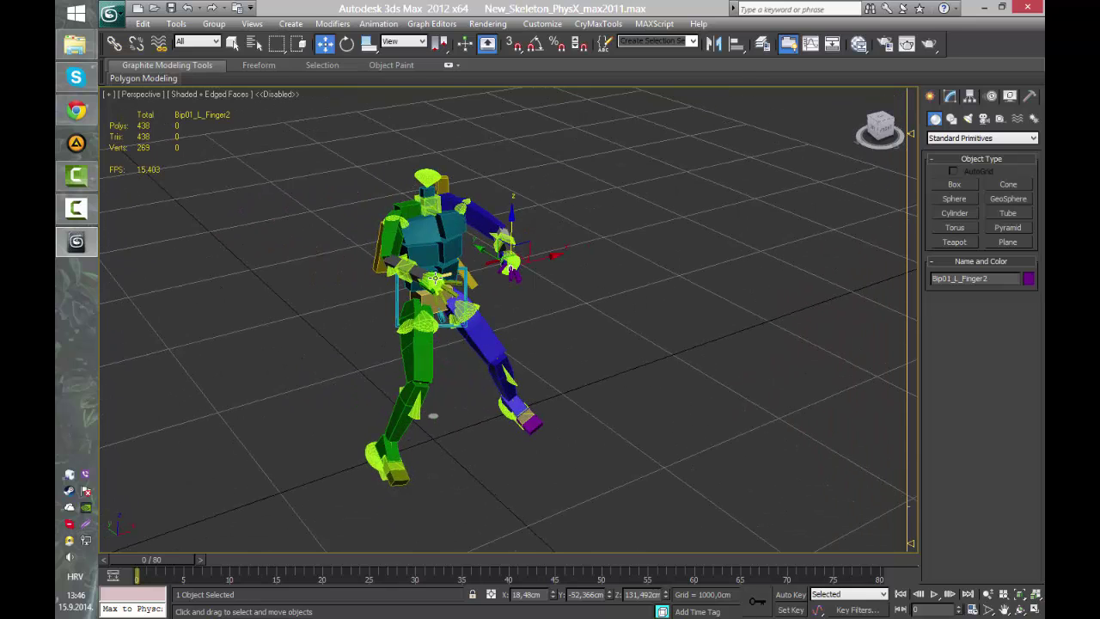
{"action": "middle_click_drag", "start_coordinate": [449, 272], "coordinate": [290, 288], "text": "alt"}
- Launch Eclipse Studio from the desktop and enter its Characters editor
{"action": "key", "text": "super+d"}
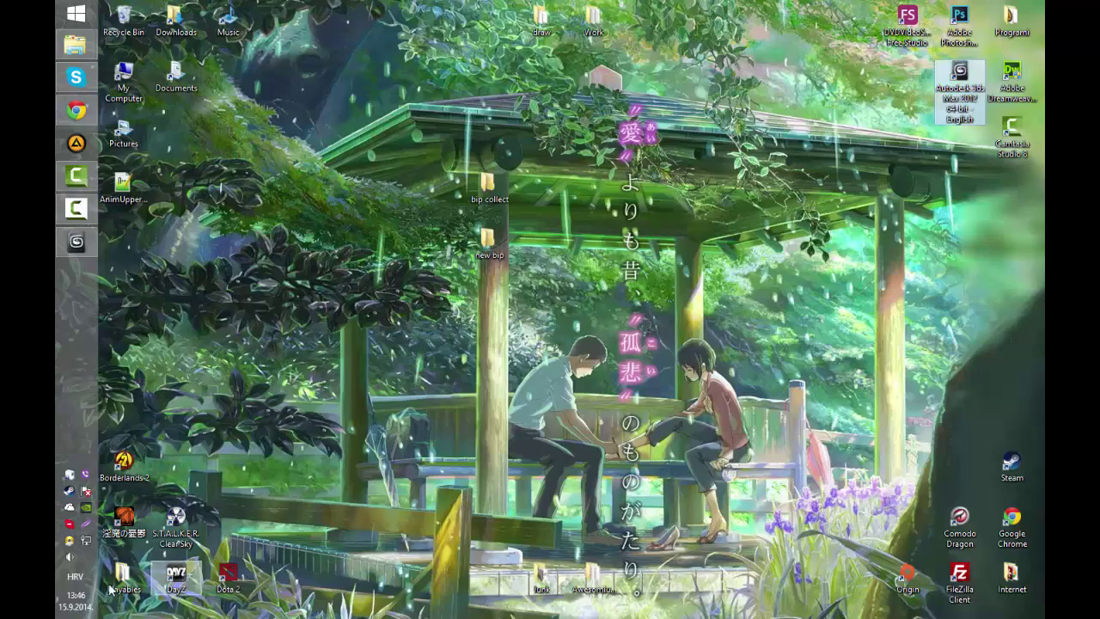
{"action": "key", "text": "super"}
{"action": "left_click", "coordinate": [251, 515]}
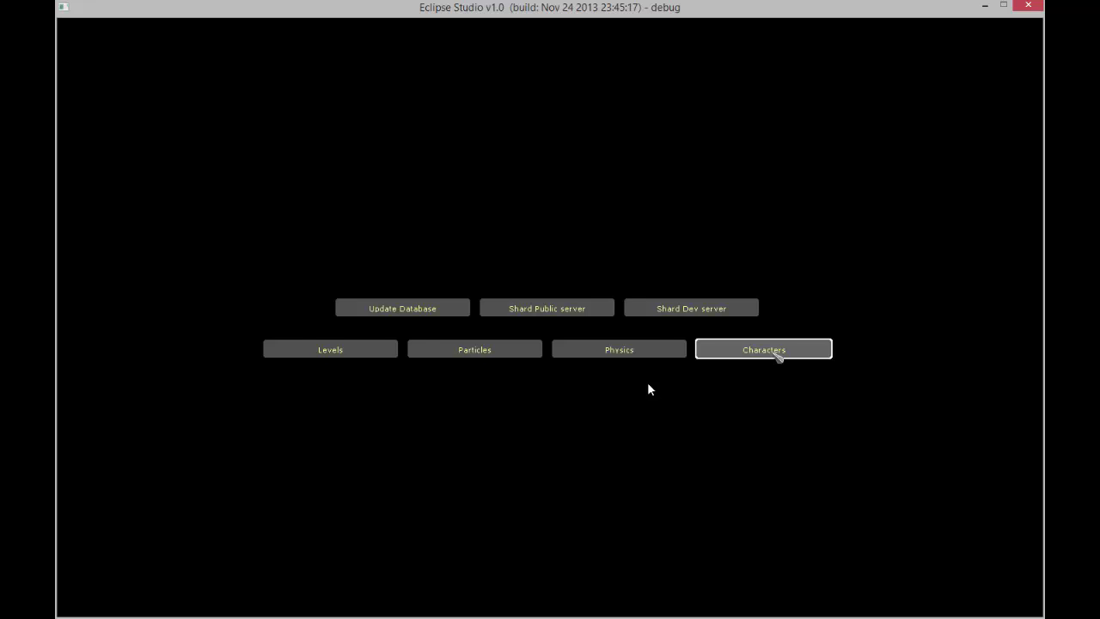
{"action": "left_click", "coordinate": [774, 354]}
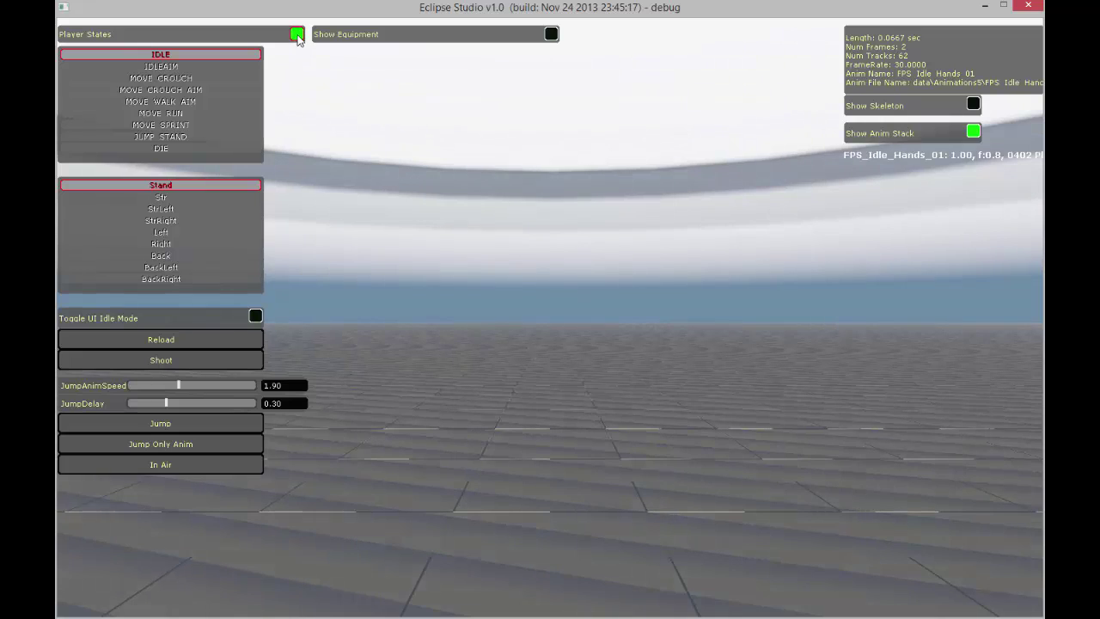
- Turn off Player States, turn on Show Skeleton, and select the Sprint Str animation from the list
{"action": "left_click", "coordinate": [297, 34]}
{"action": "left_click", "coordinate": [973, 104]}
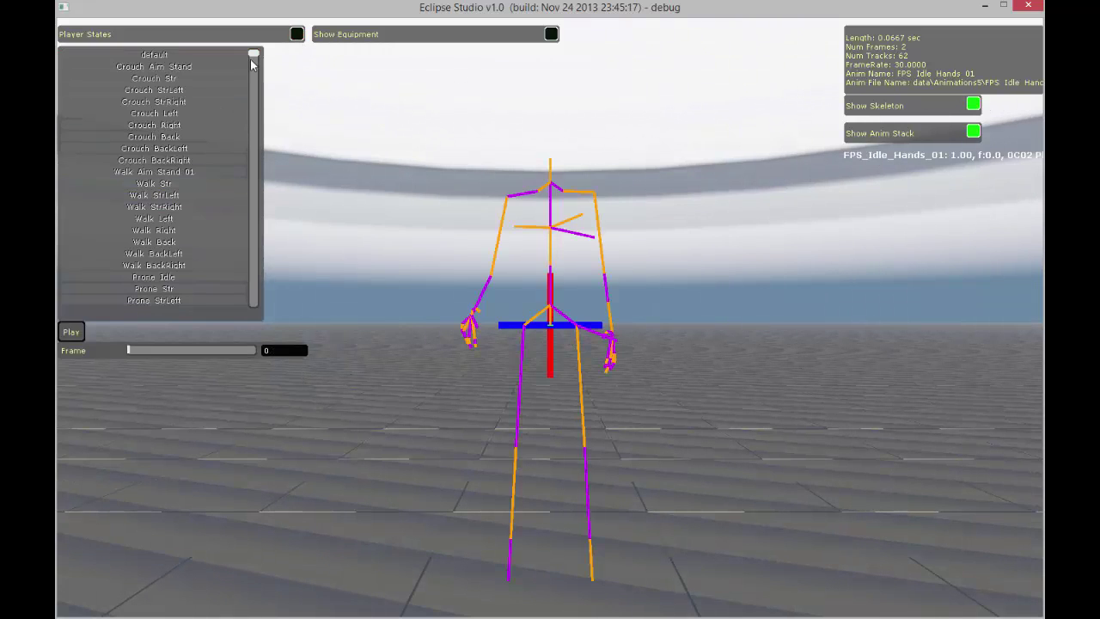
{"action": "left_click_drag", "start_coordinate": [253, 56], "coordinate": [253, 64]}
{"action": "scroll", "coordinate": [245, 78], "scroll_direction": "up", "scroll_amount": 10}
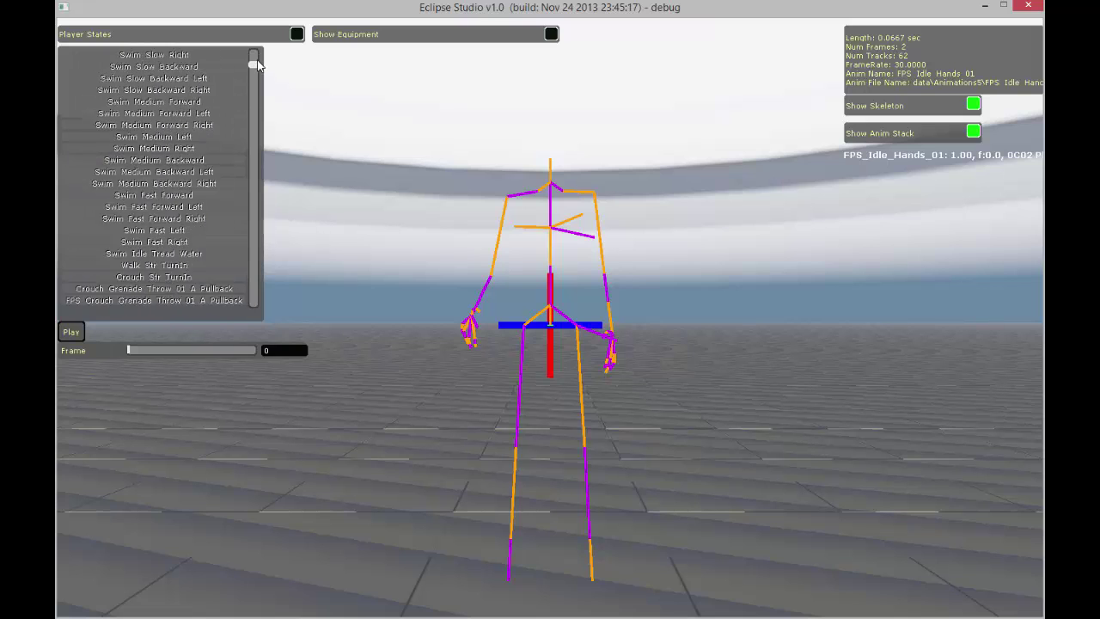
{"action": "scroll", "coordinate": [207, 206], "scroll_direction": "down", "scroll_amount": 4}
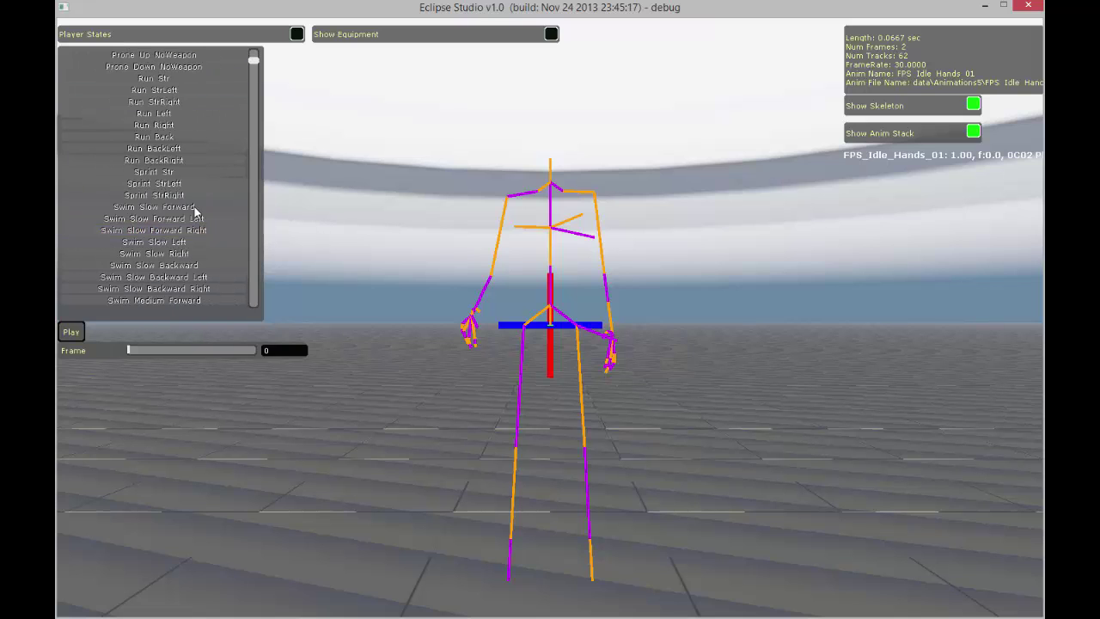
{"action": "left_click", "coordinate": [172, 175]}
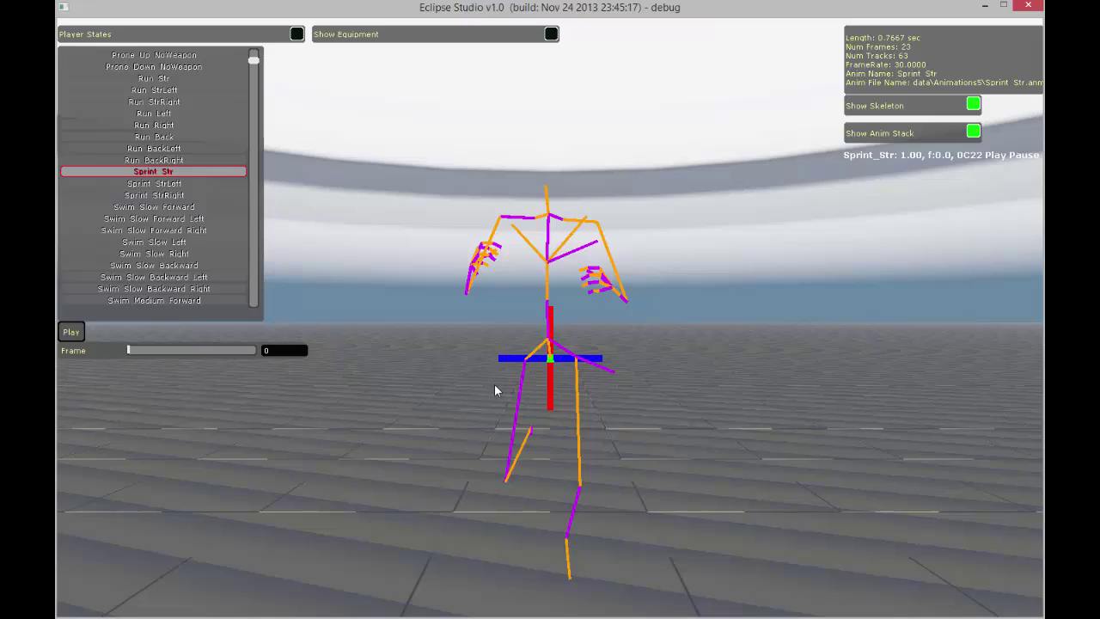
- Play the Sprint Str animation, view it from the side, and scrub through its frames to the last one
{"action": "middle_click_drag", "start_coordinate": [541, 403], "coordinate": [574, 416]}
{"action": "left_click", "coordinate": [83, 331]}
{"action": "middle_click_drag", "start_coordinate": [146, 338], "coordinate": [511, 373]}
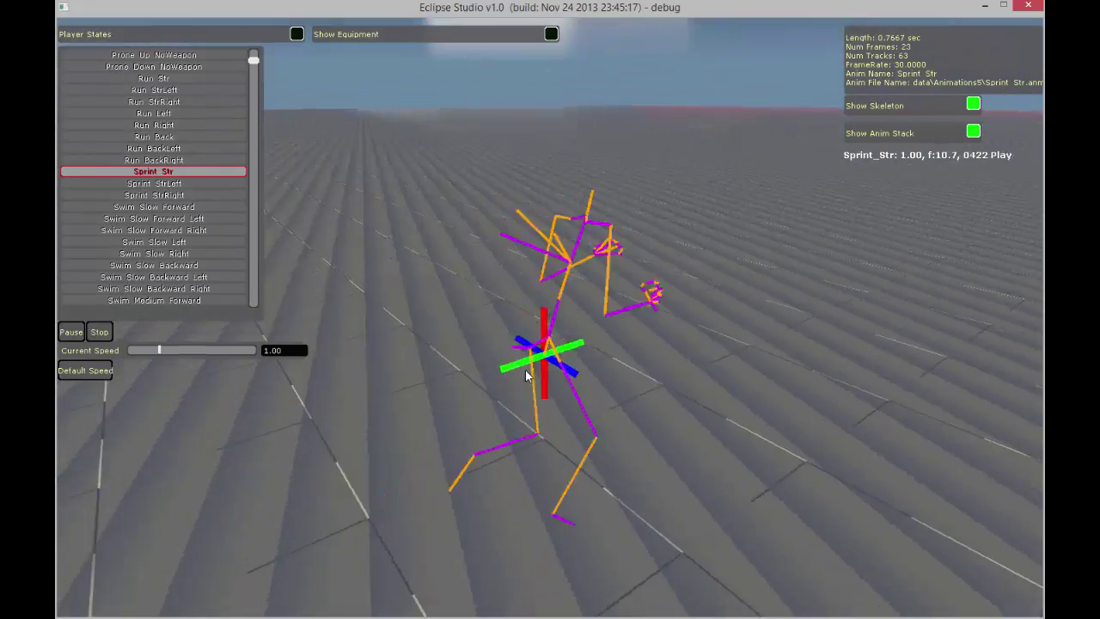
{"action": "left_click", "coordinate": [82, 337]}
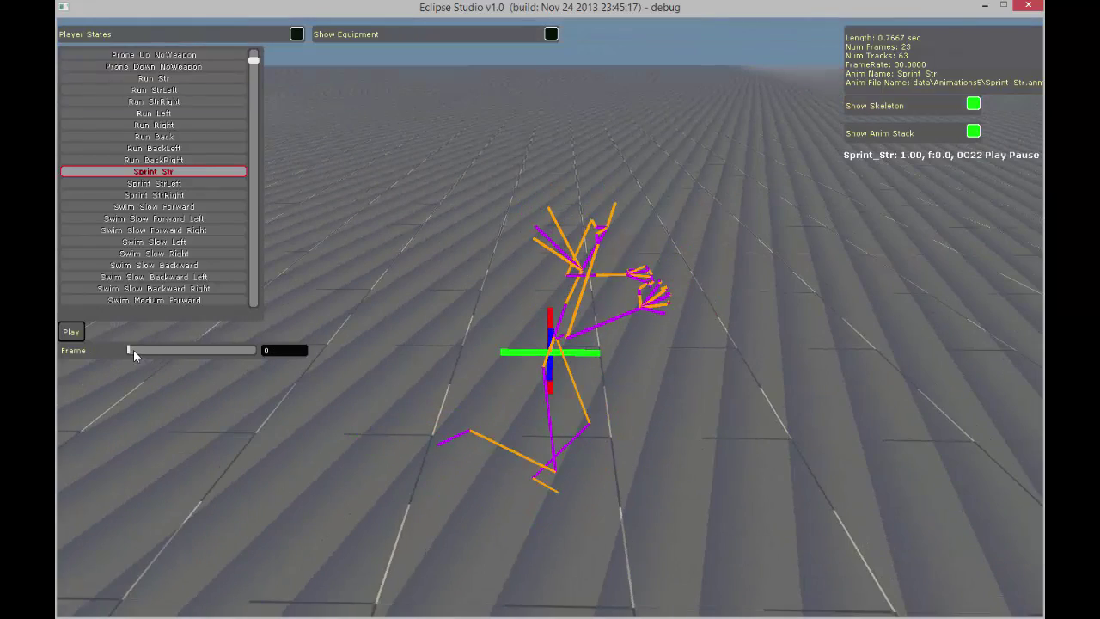
{"action": "left_click_drag", "start_coordinate": [142, 352], "coordinate": [271, 354]}
{"action": "left_click", "coordinate": [271, 353]}
- Show and hide the equipment lists, and reselect the Sprint Str animation to scrub through its frames again
{"action": "left_click", "coordinate": [551, 34]}
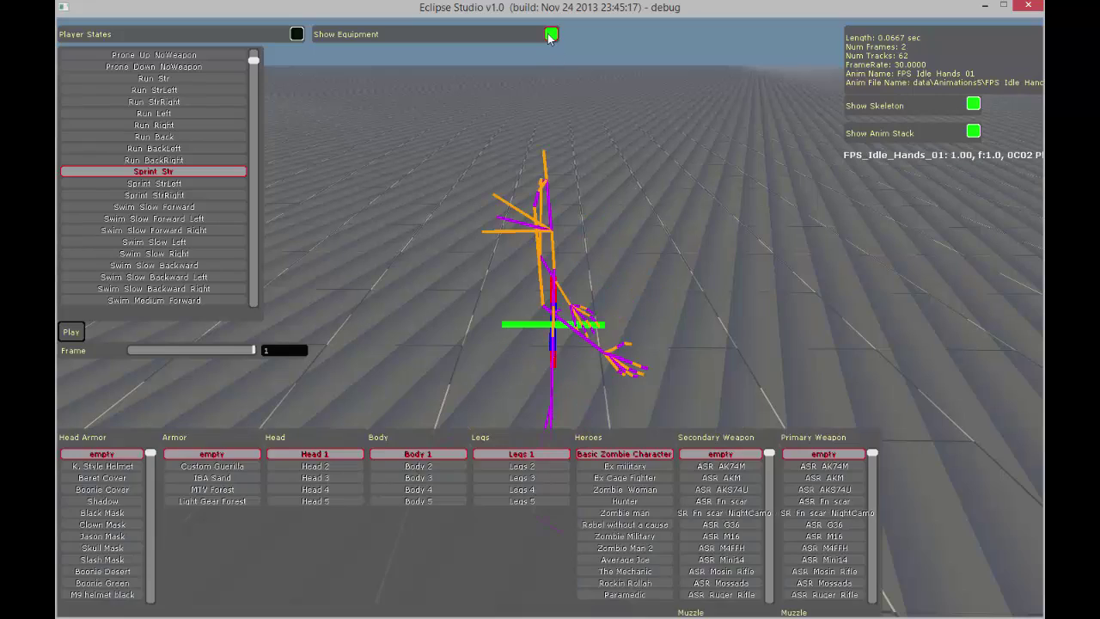
{"action": "left_click", "coordinate": [551, 35]}
{"action": "left_click", "coordinate": [70, 333]}
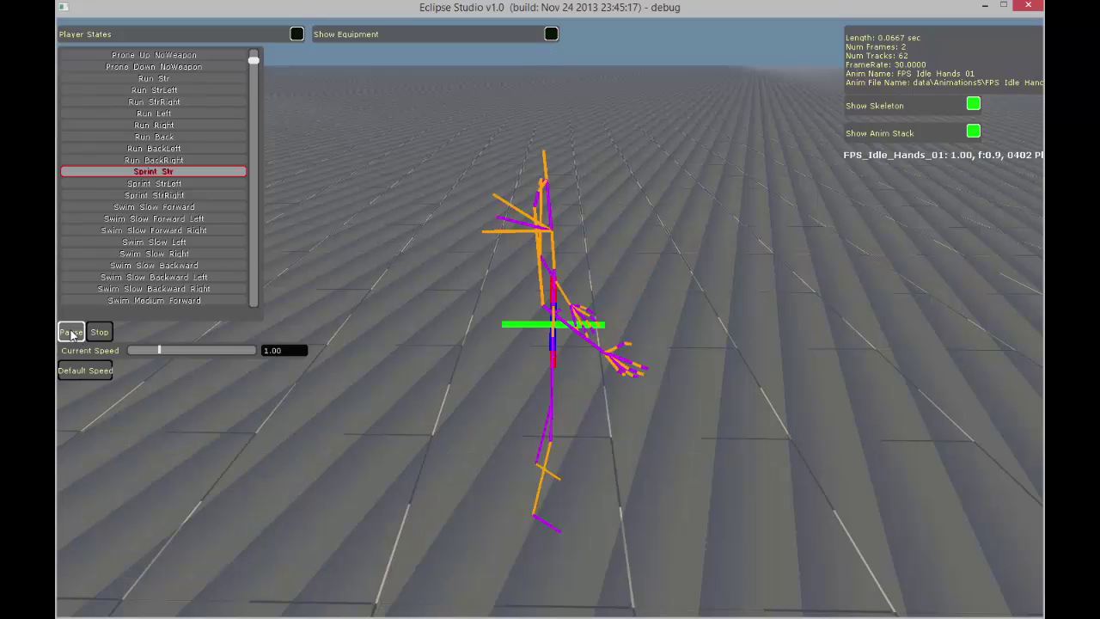
{"action": "left_click", "coordinate": [70, 332]}
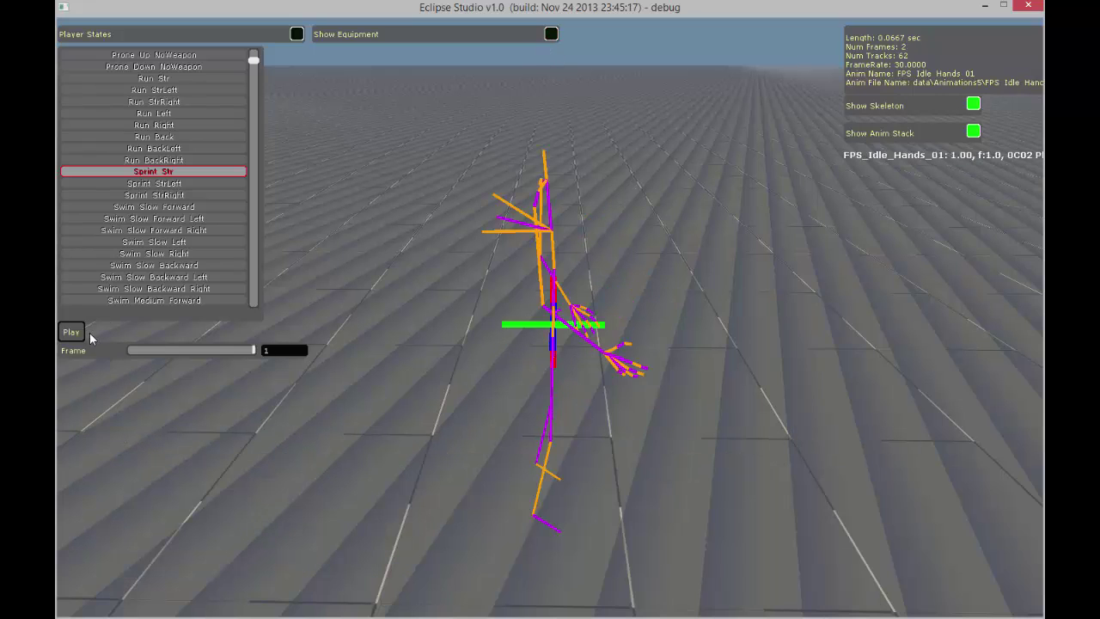
{"action": "left_click", "coordinate": [159, 172]}
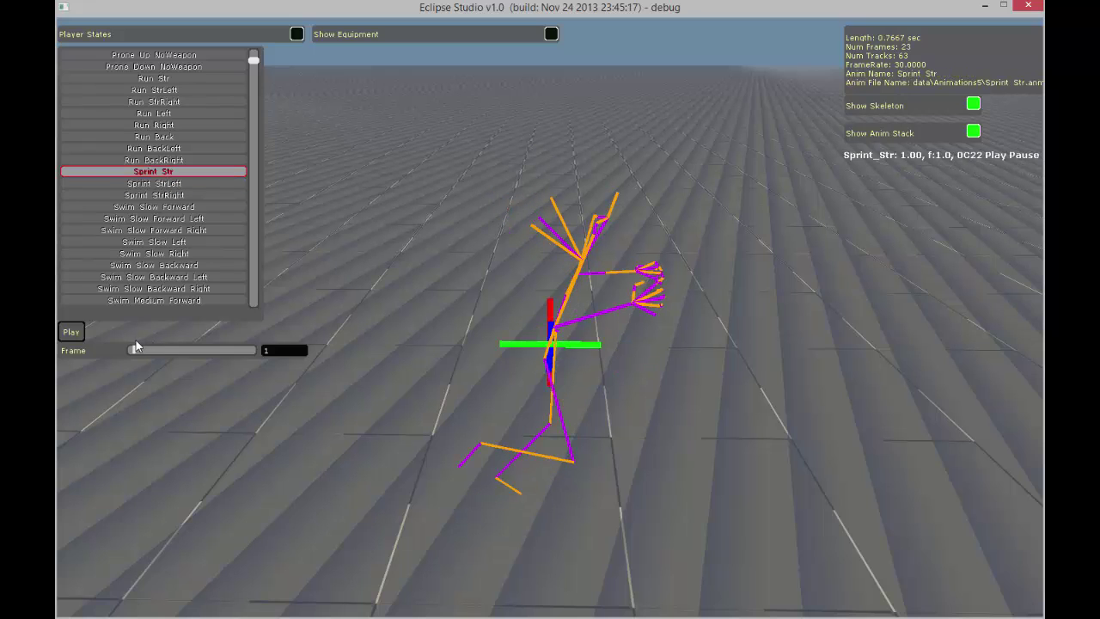
{"action": "left_click_drag", "start_coordinate": [136, 350], "coordinate": [206, 350]}
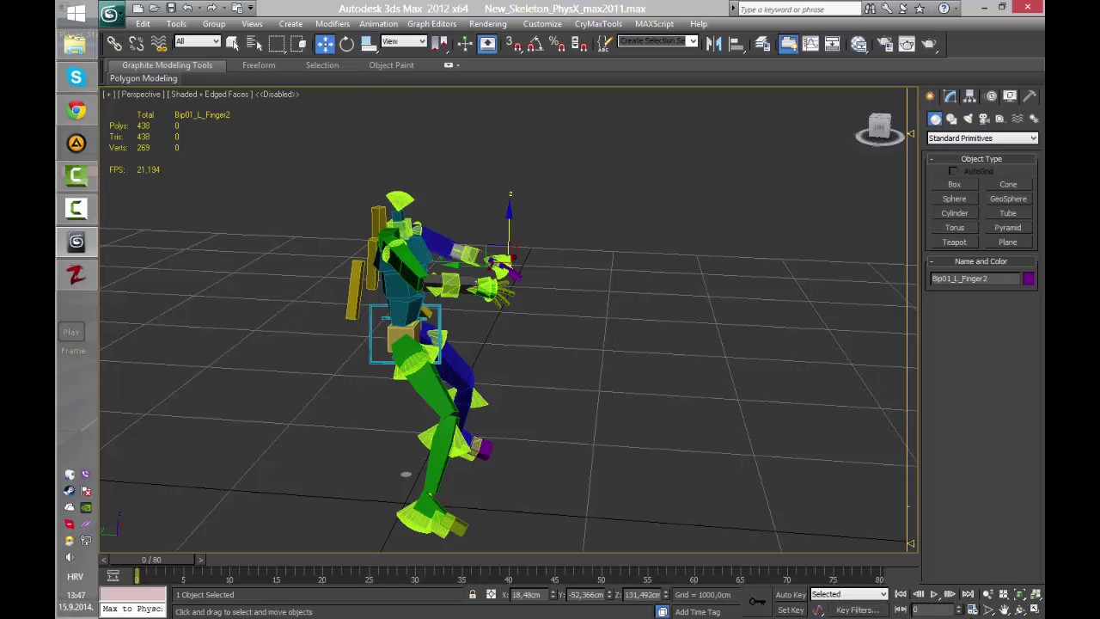
- Set the animation length to 22 frames in Time Configuration, play it, and return the timeline to frame 0
{"action": "left_click", "coordinate": [972, 609]}
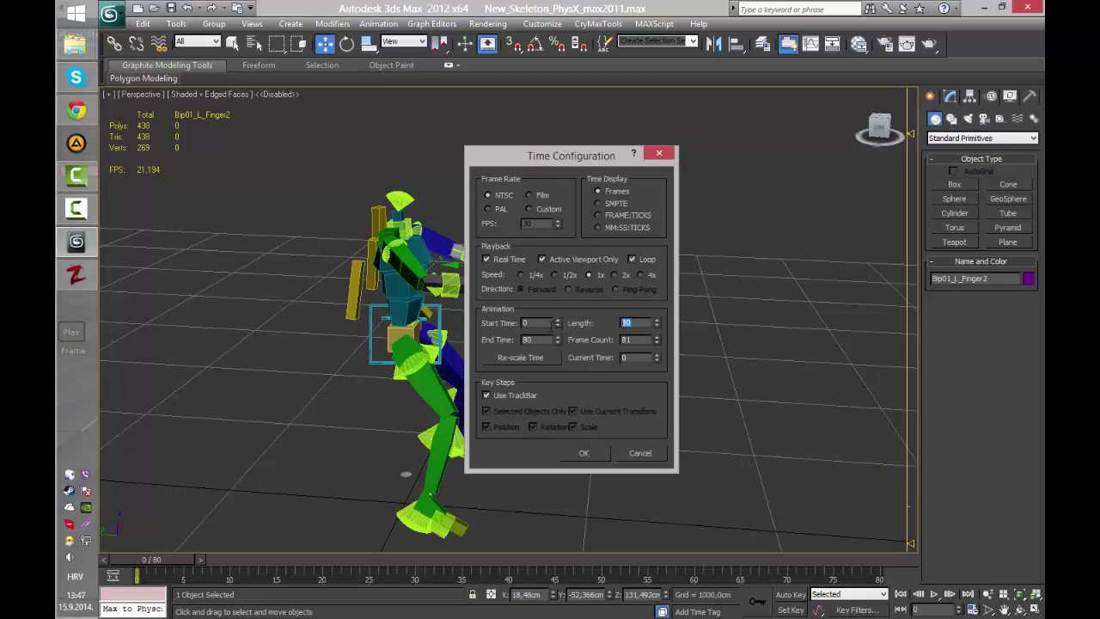
{"action": "type", "text": "22"}
{"action": "key", "text": "Return"}
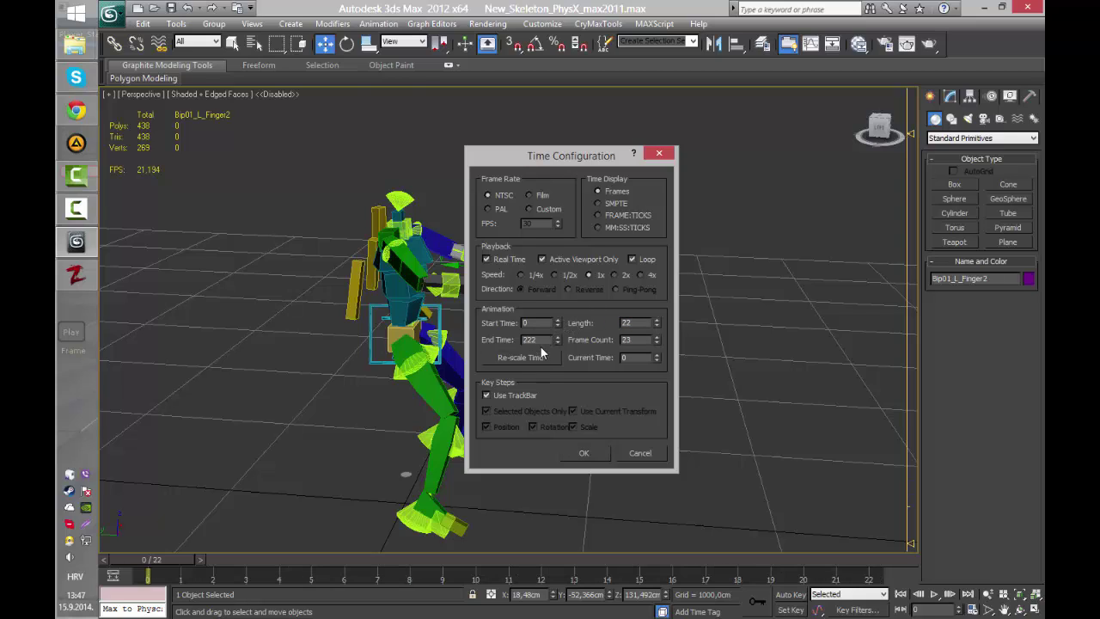
{"action": "left_click", "coordinate": [585, 452]}
{"action": "key", "text": "slash"}
{"action": "left_click_drag", "start_coordinate": [579, 565], "coordinate": [148, 558]}
{"action": "mouse_move", "coordinate": [465, 347]}
{"action": "middle_mouse_down", "text": "alt"}
{"action": "mouse_move", "coordinate": [409, 356]}
{"action": "mouse_move", "coordinate": [455, 358]}
{"action": "middle_mouse_up", "text": "alt"}
- Switch to Eclipse Studio and examine the skeleton's pose at frame 0 of the Sprint Str animation
{"action": "left_click", "coordinate": [93, 278]}
{"action": "left_click", "coordinate": [95, 279]}
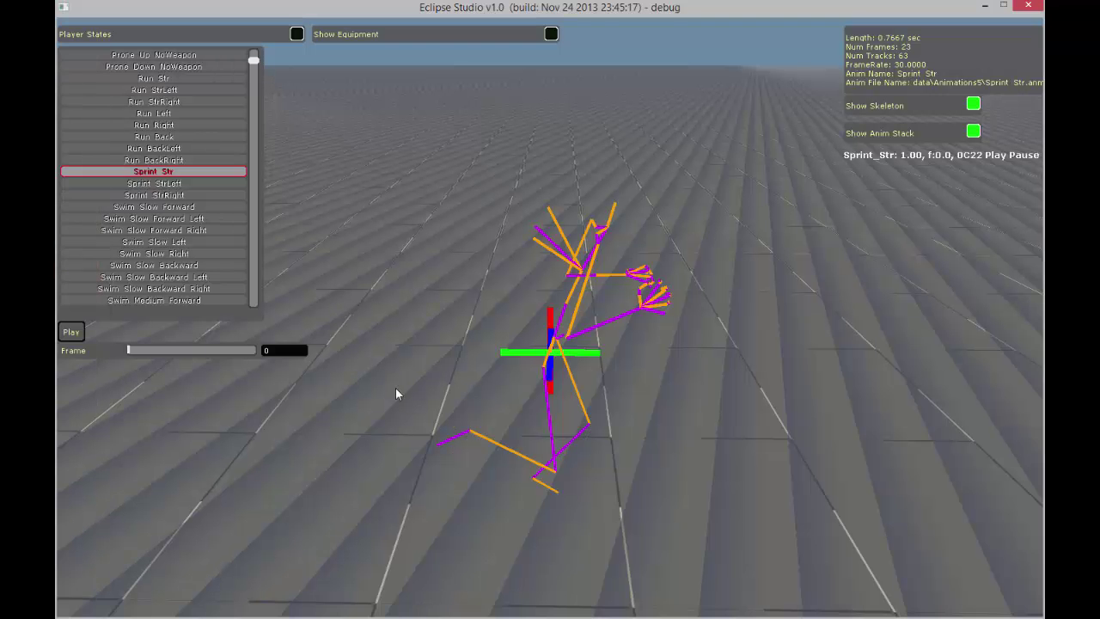
{"action": "left_click_drag", "start_coordinate": [132, 351], "coordinate": [94, 326]}
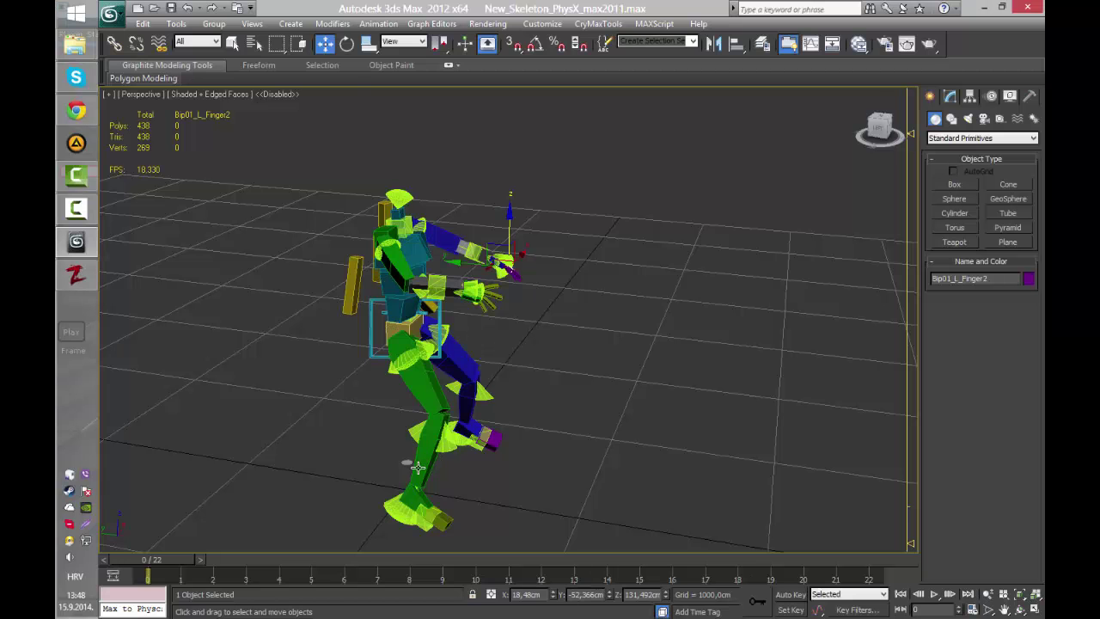
- In 3ds Max, move the right foot down and in under the body so the right leg straightens
{"action": "left_click", "coordinate": [417, 467]}
{"action": "mouse_move", "coordinate": [417, 467]}
{"action": "middle_mouse_down", "text": "alt"}
{"action": "mouse_move", "coordinate": [370, 421]}
{"action": "mouse_move", "coordinate": [371, 436]}
{"action": "mouse_move", "coordinate": [422, 456]}
{"action": "middle_mouse_up", "text": "alt"}
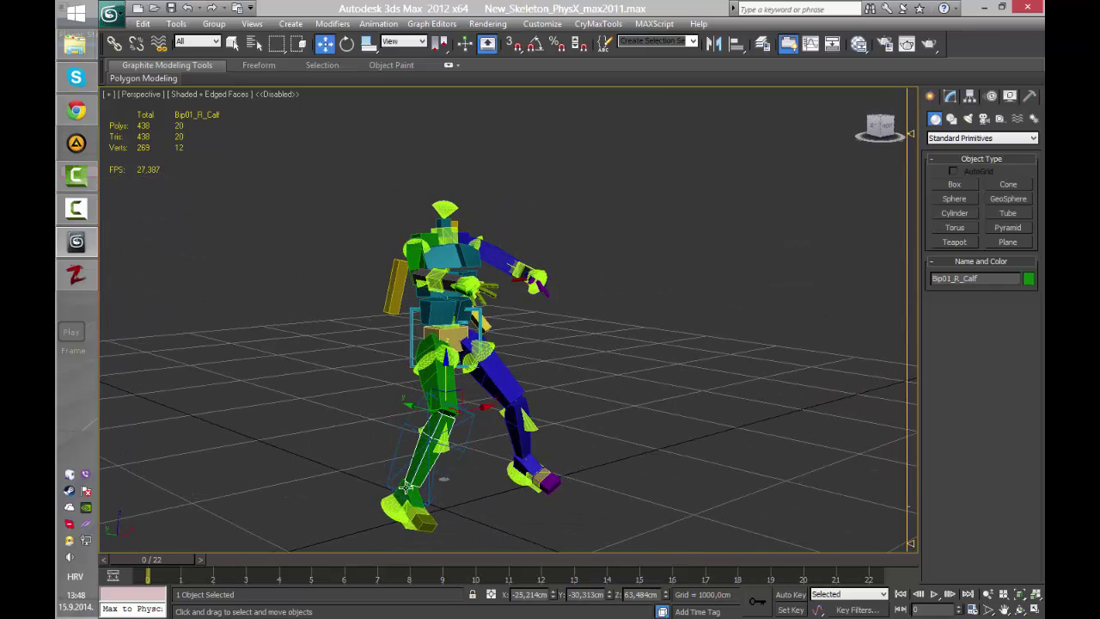
{"action": "left_click", "coordinate": [407, 488]}
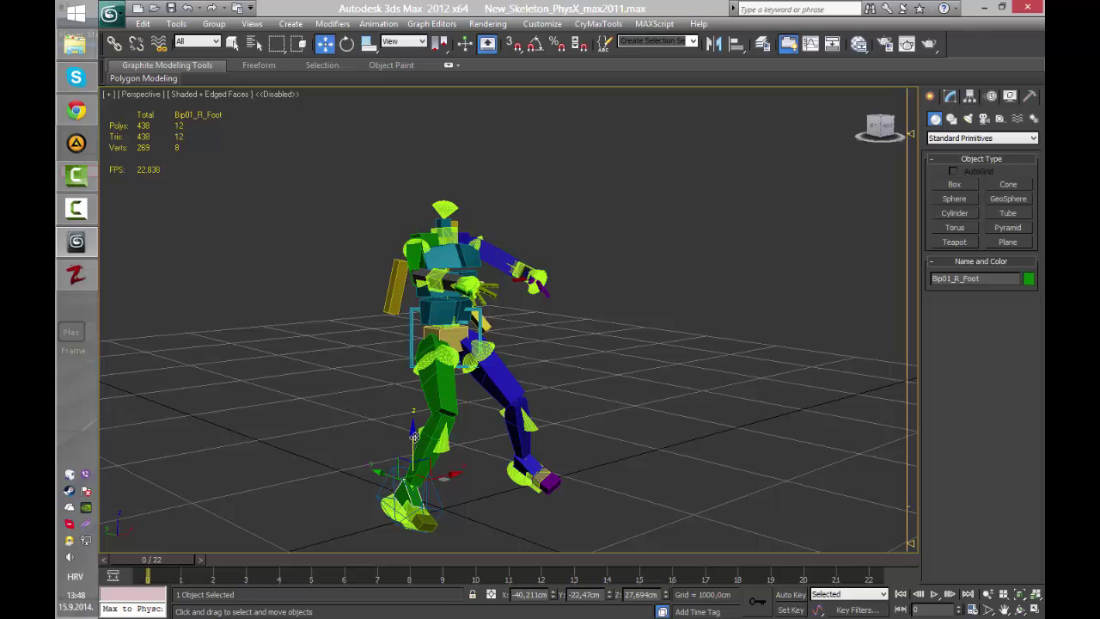
{"action": "left_click_drag", "start_coordinate": [413, 435], "coordinate": [555, 482]}
{"action": "middle_click_drag", "start_coordinate": [437, 488], "coordinate": [450, 283], "text": "alt"}
{"action": "scroll", "coordinate": [442, 283], "scroll_direction": "up", "scroll_amount": 3}
{"action": "middle_click_drag", "start_coordinate": [369, 271], "coordinate": [365, 262], "text": "alt"}
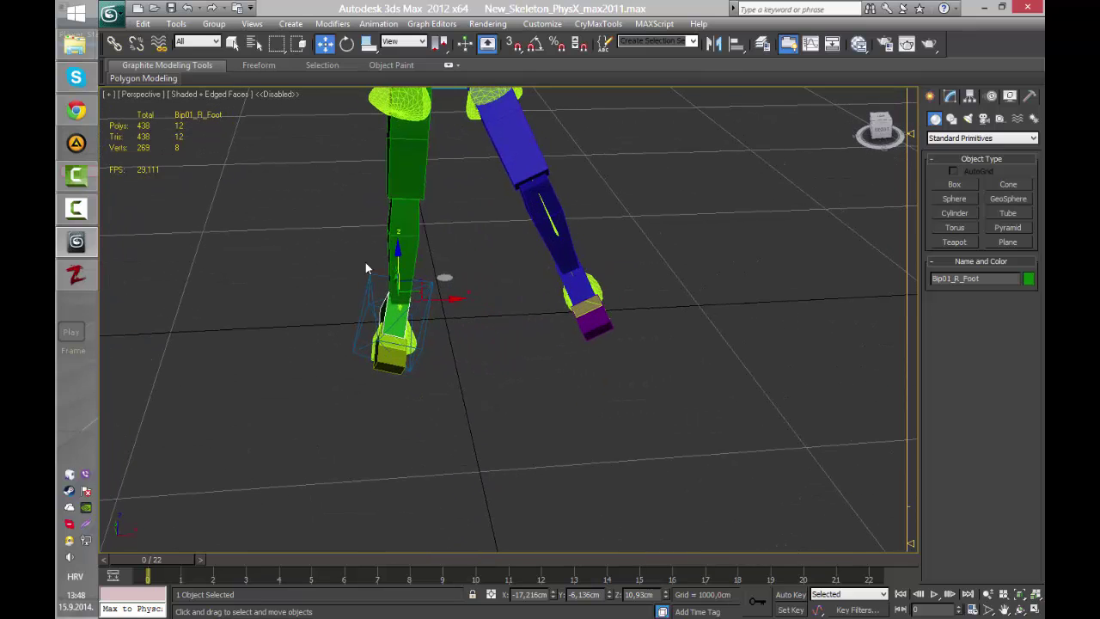
- Rotate the right foot so it points straight ahead and sits level with the ground
{"action": "left_click", "coordinate": [346, 44]}
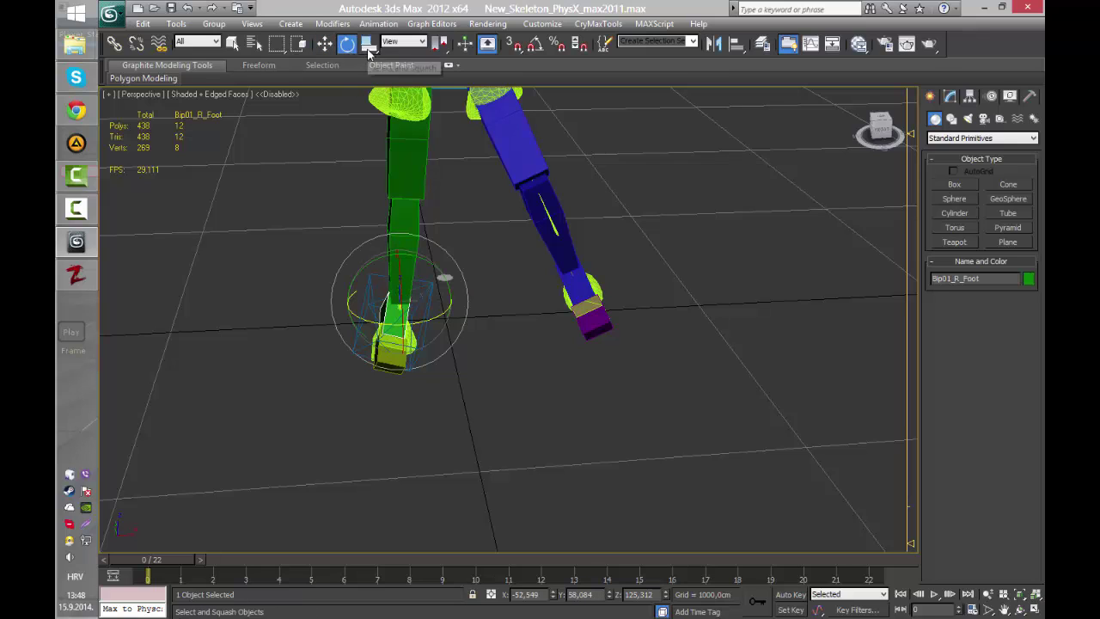
{"action": "left_click", "coordinate": [368, 44]}
{"action": "key", "text": "e"}
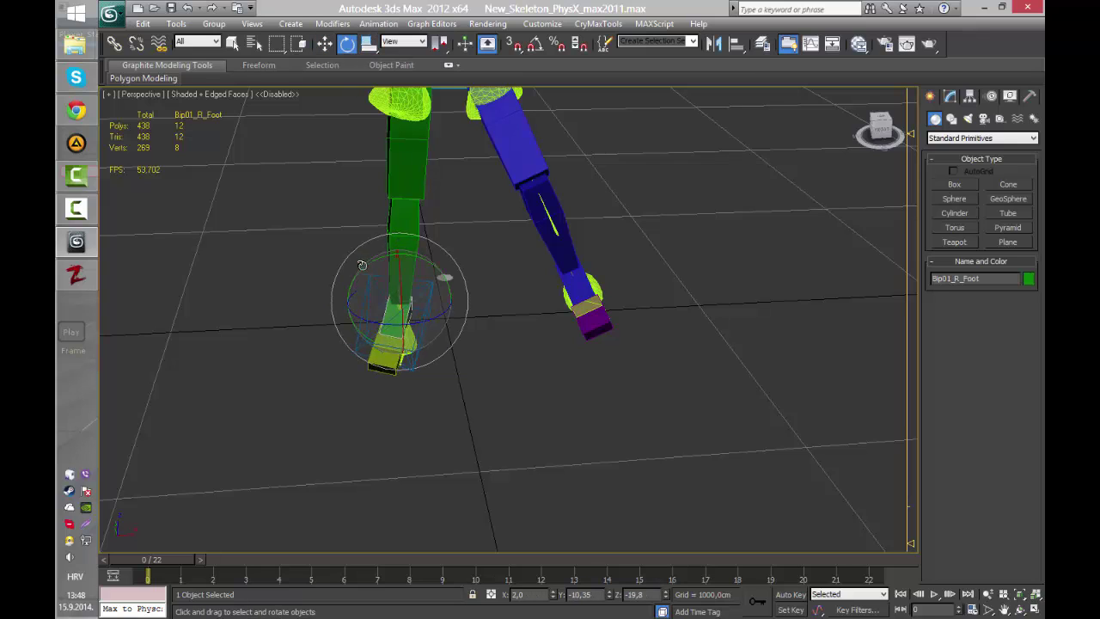
{"action": "mouse_move", "coordinate": [380, 266]}
{"action": "left_mouse_down"}
{"action": "mouse_move", "coordinate": [381, 323]}
{"action": "mouse_move", "coordinate": [338, 302]}
{"action": "mouse_move", "coordinate": [375, 325]}
{"action": "left_mouse_up"}
{"action": "middle_click_drag", "start_coordinate": [382, 339], "coordinate": [469, 330], "text": "alt"}
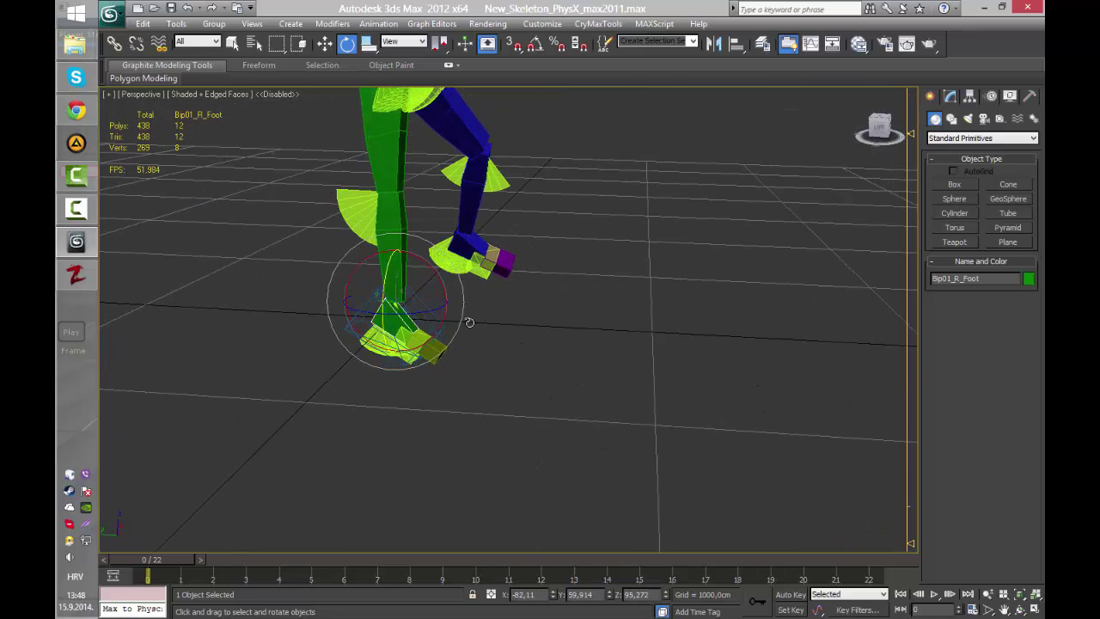
{"action": "left_click_drag", "start_coordinate": [434, 276], "coordinate": [402, 244]}
{"action": "middle_click_drag", "start_coordinate": [401, 243], "coordinate": [424, 354], "text": "alt"}
- Move the left foot down and in beside the right foot so the left leg stands straight
{"action": "left_click", "coordinate": [428, 437]}
{"action": "key", "text": "w"}
{"action": "left_click_drag", "start_coordinate": [452, 423], "coordinate": [498, 458]}
{"action": "left_click_drag", "start_coordinate": [476, 402], "coordinate": [516, 387]}
{"action": "middle_click_drag", "start_coordinate": [582, 372], "coordinate": [497, 374], "text": "alt"}
{"action": "left_click_drag", "start_coordinate": [495, 389], "coordinate": [486, 417]}
{"action": "middle_click_drag", "start_coordinate": [487, 417], "coordinate": [423, 412]}
- Rotate the left foot to point straight ahead and level it with the ground
{"action": "key", "text": "e"}
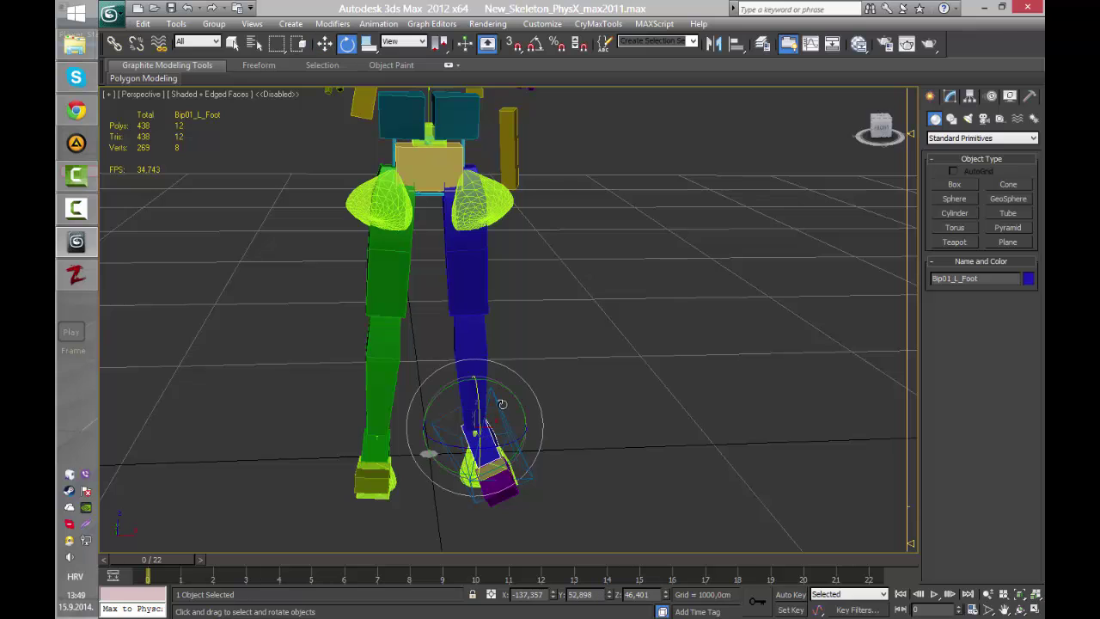
{"action": "left_click_drag", "start_coordinate": [502, 403], "coordinate": [545, 399]}
{"action": "middle_click_drag", "start_coordinate": [386, 420], "coordinate": [494, 400], "text": "alt"}
{"action": "left_click_drag", "start_coordinate": [504, 392], "coordinate": [494, 386]}
- Show the four-viewport layout and reframe the skeleton in the front perspective, side perspective and Top views
{"action": "left_click", "coordinate": [1036, 608]}
{"action": "key", "text": "alt+w"}
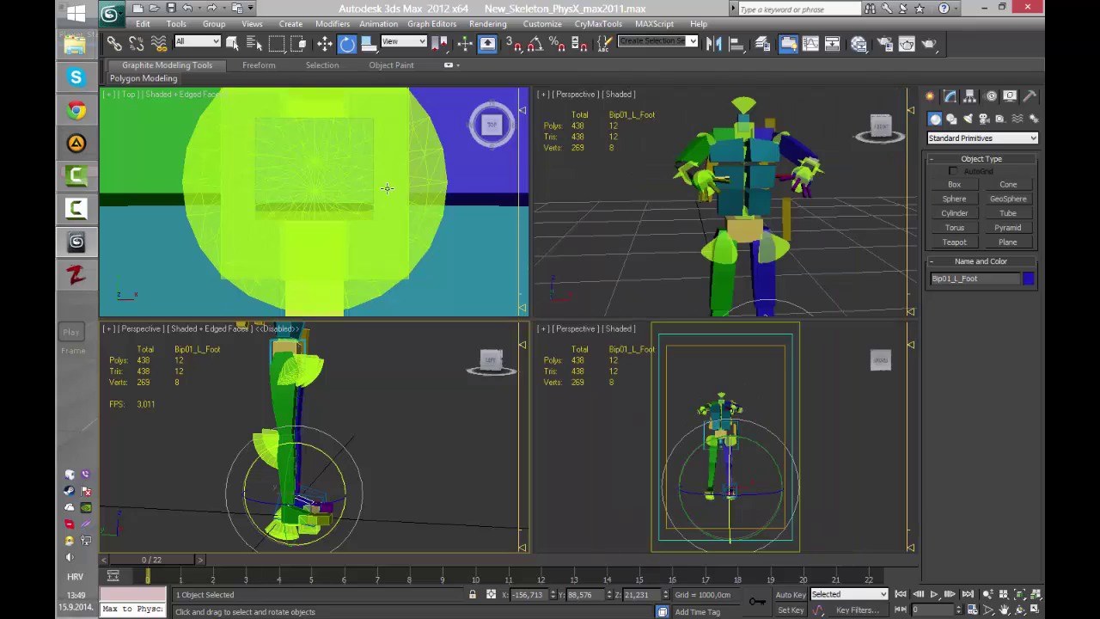
{"action": "left_click", "coordinate": [610, 333]}
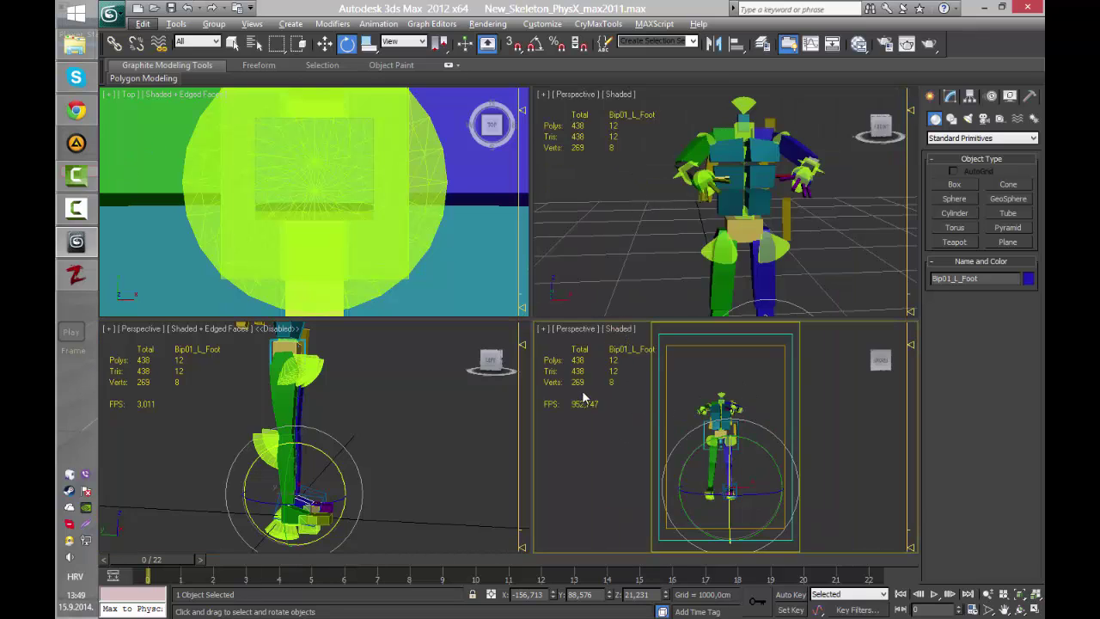
{"action": "middle_click_drag", "start_coordinate": [706, 176], "coordinate": [641, 179]}
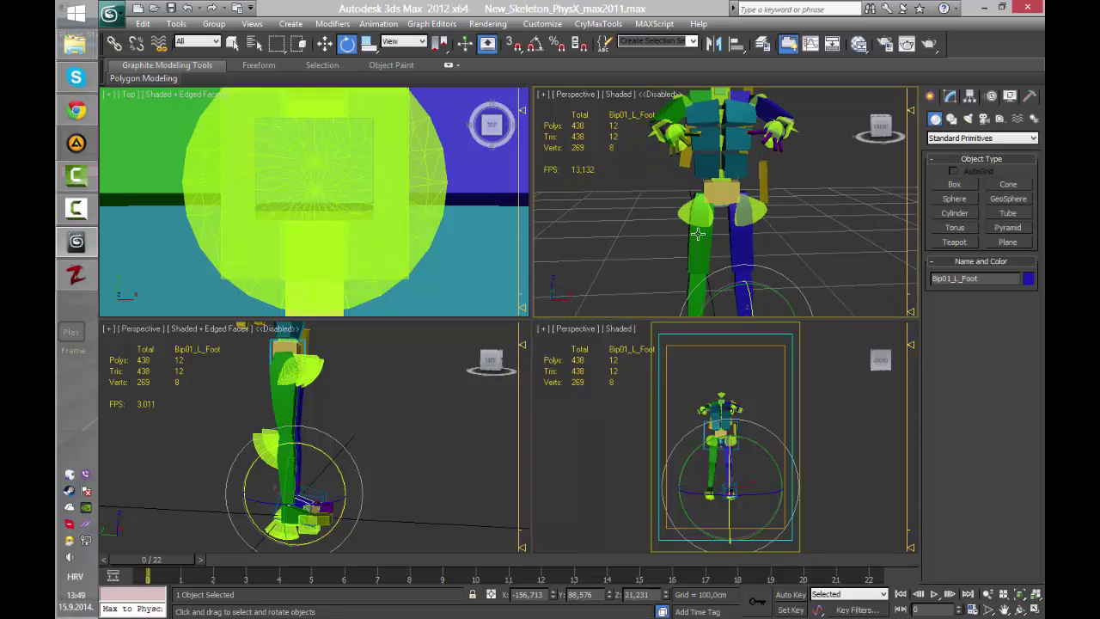
{"action": "middle_click", "coordinate": [352, 410]}
{"action": "scroll", "coordinate": [352, 404], "scroll_direction": "down", "scroll_amount": 3}
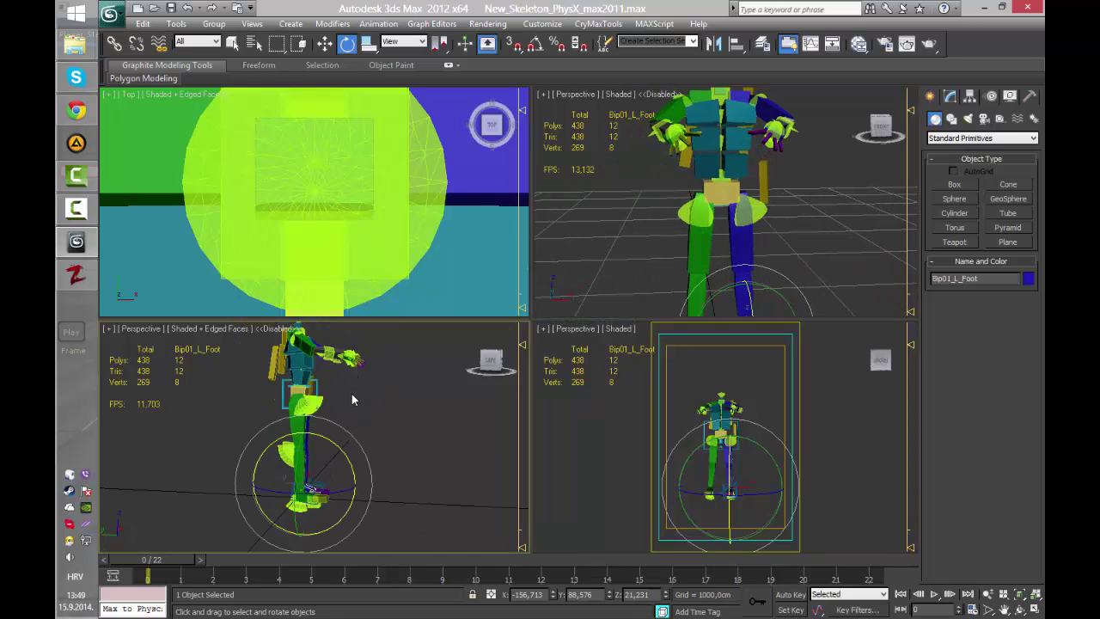
{"action": "scroll", "coordinate": [329, 158], "scroll_direction": "down", "scroll_amount": 10}
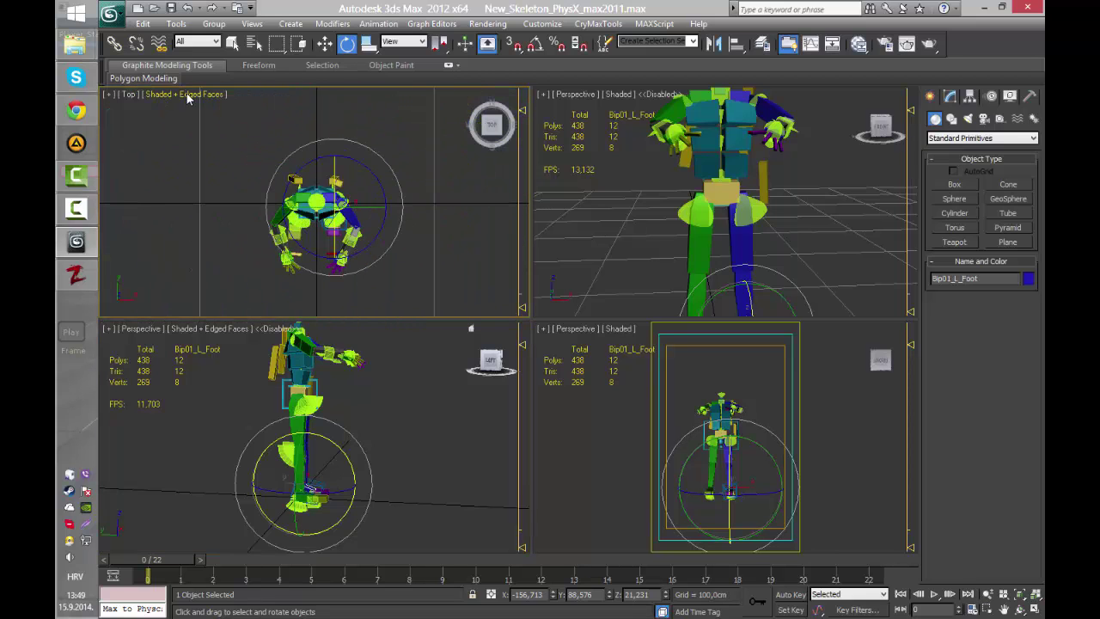
- Switch the Top viewport to wireframe shading and the Left view, framed on the feet
{"action": "left_click", "coordinate": [185, 96]}
{"action": "left_click", "coordinate": [471, 152]}
{"action": "key", "text": "F3"}
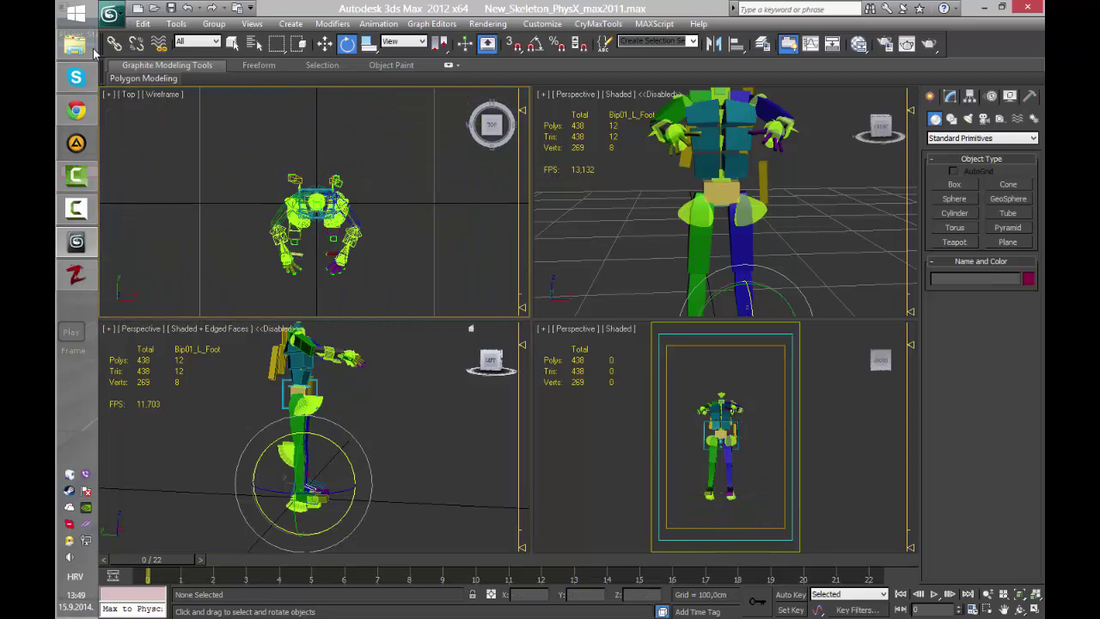
{"action": "left_click", "coordinate": [129, 94]}
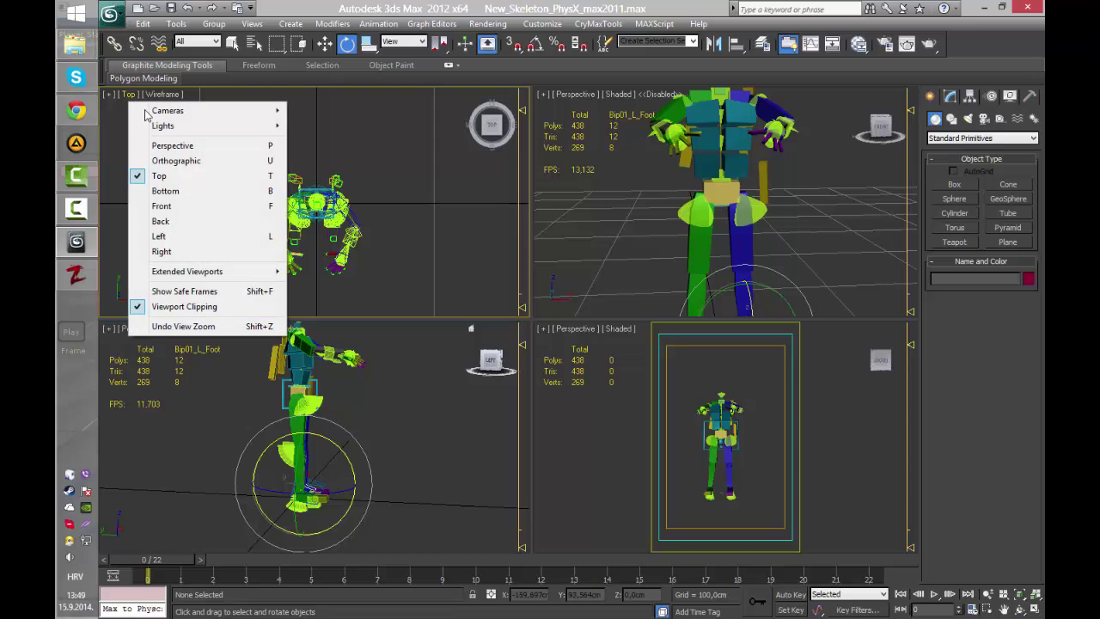
{"action": "left_click", "coordinate": [172, 236]}
{"action": "scroll", "coordinate": [310, 190], "scroll_direction": "up", "scroll_amount": 10}
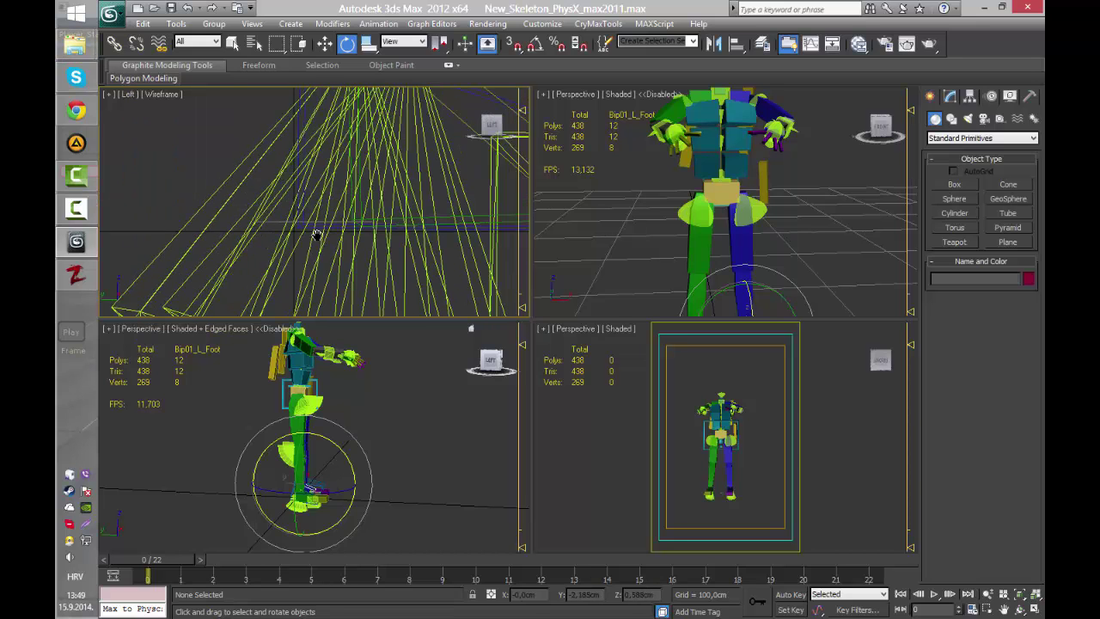
{"action": "scroll", "coordinate": [293, 249], "scroll_direction": "down", "scroll_amount": 5}
- Move and slightly rotate the right foot in the Left view to line it up with the left foot, and deselect it
{"action": "left_click", "coordinate": [361, 172]}
{"action": "key", "text": "w"}
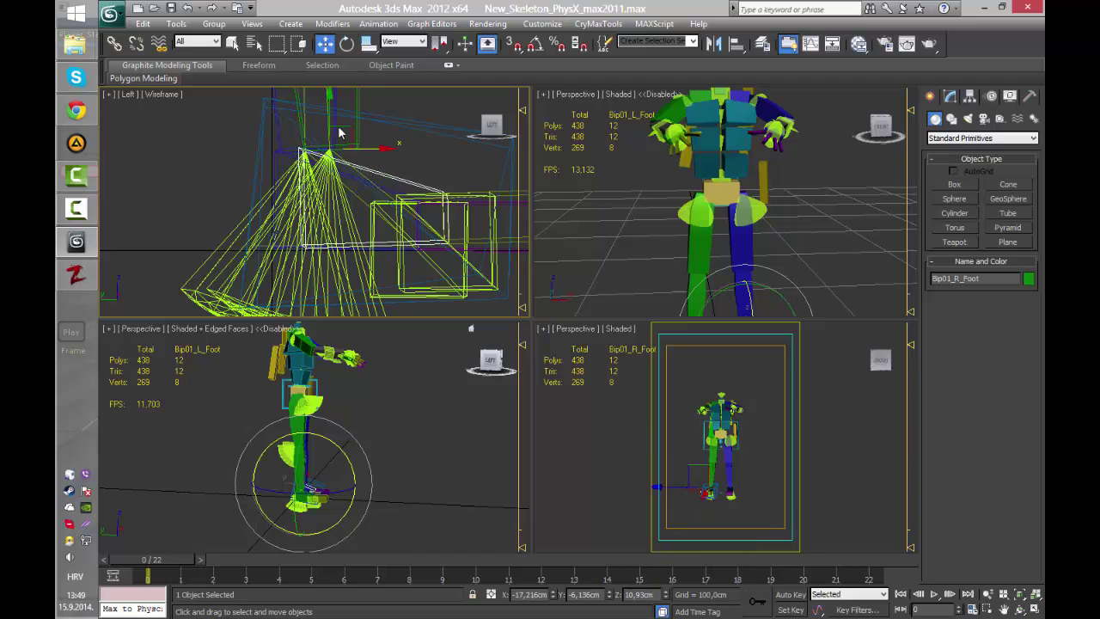
{"action": "left_click_drag", "start_coordinate": [344, 157], "coordinate": [320, 157]}
{"action": "left_click_drag", "start_coordinate": [306, 97], "coordinate": [308, 115]}
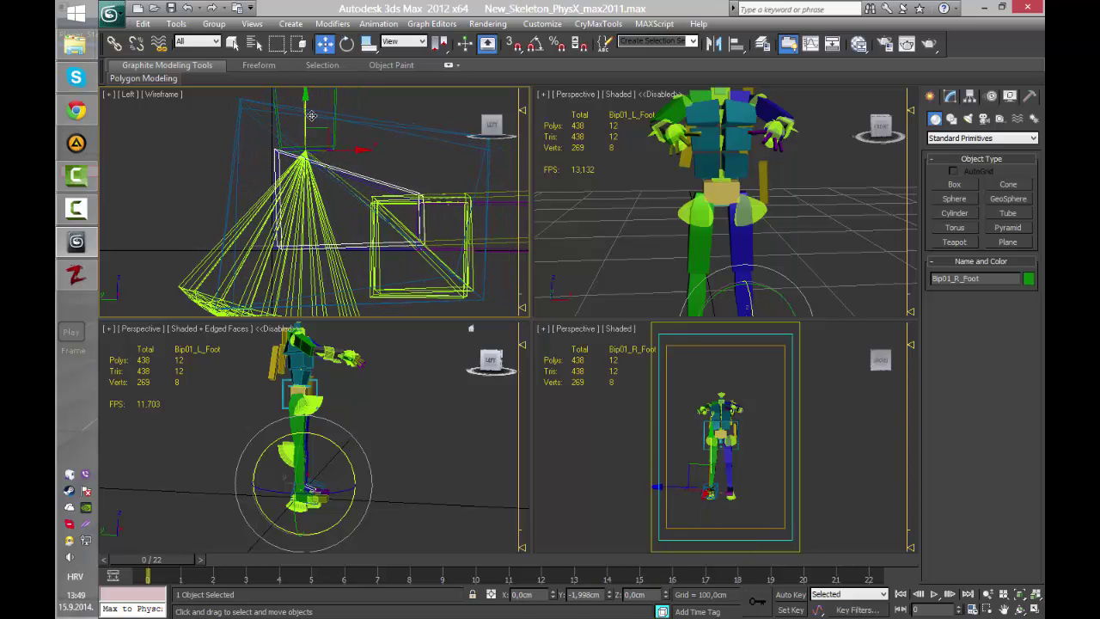
{"action": "middle_click_drag", "start_coordinate": [393, 179], "coordinate": [279, 176]}
{"action": "key", "text": "e"}
{"action": "left_click_drag", "start_coordinate": [229, 120], "coordinate": [239, 116]}
{"action": "left_click", "coordinate": [373, 170]}
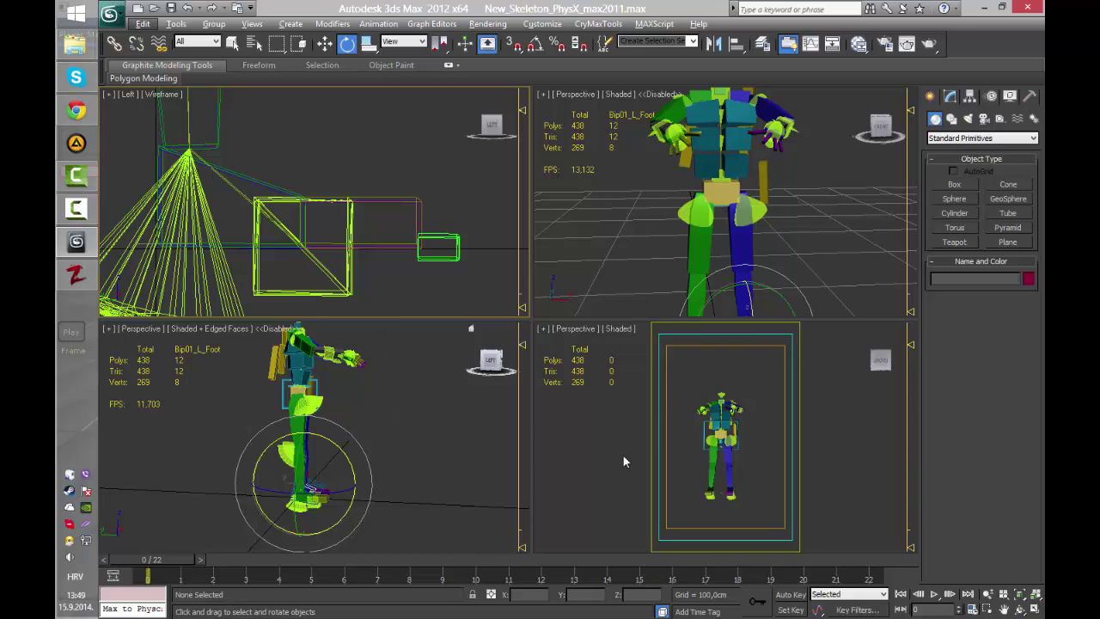
- Maximize the shaded perspective viewport and turn on Auto Key with the timeline at frame 0
{"action": "scroll", "coordinate": [643, 271], "scroll_direction": "up", "scroll_amount": 3}
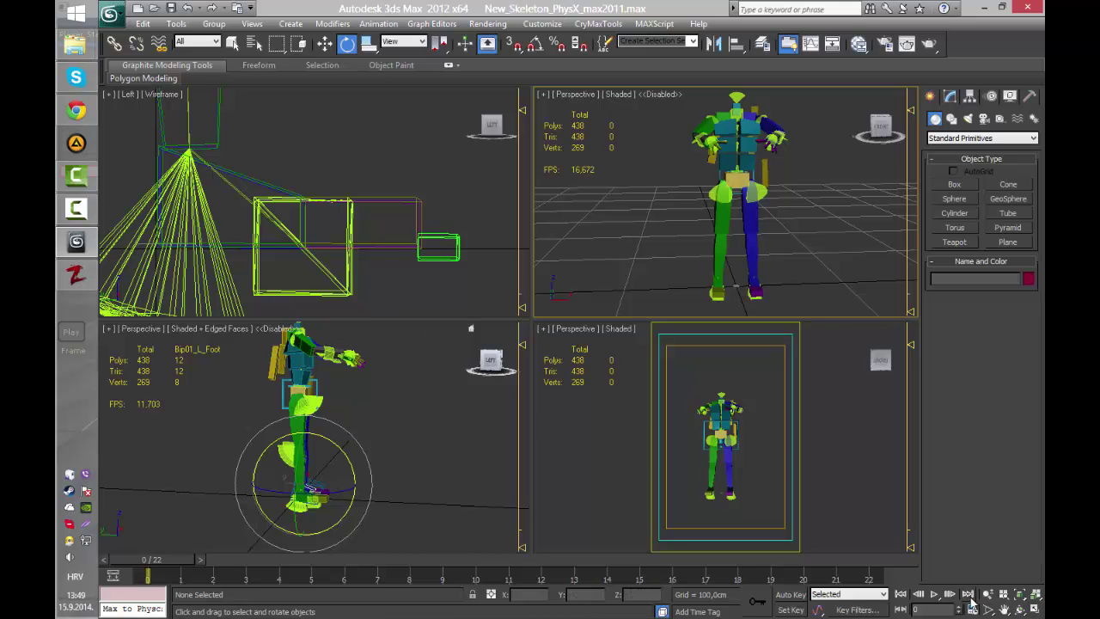
{"action": "left_click", "coordinate": [1035, 610]}
{"action": "middle_click_drag", "start_coordinate": [562, 450], "coordinate": [584, 434], "text": "alt"}
{"action": "left_click_drag", "start_coordinate": [155, 559], "coordinate": [103, 541]}
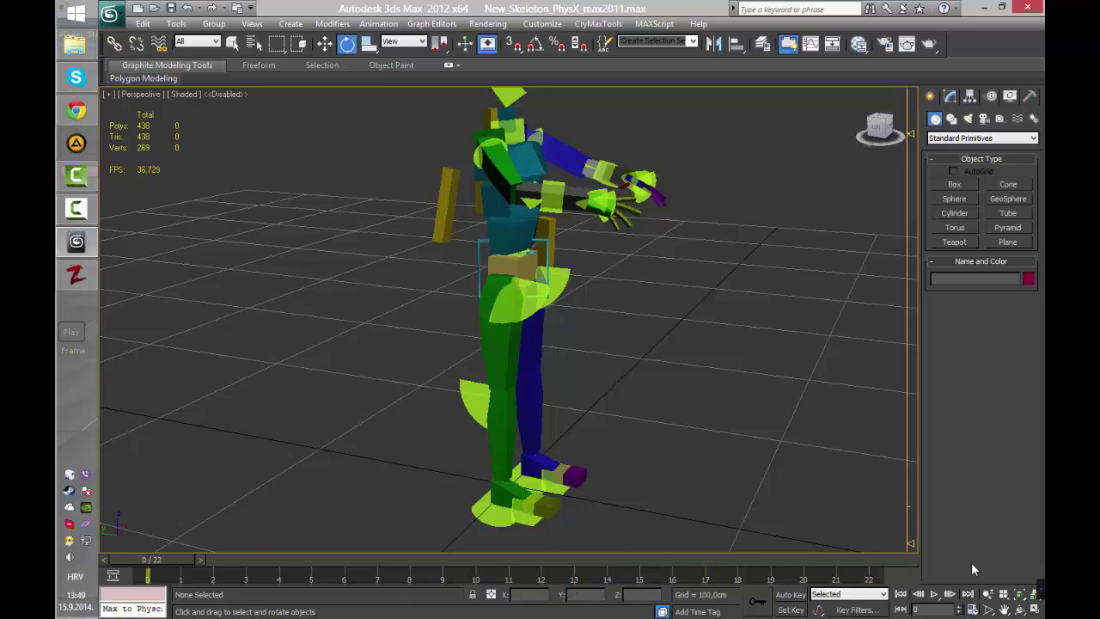
{"action": "left_click", "coordinate": [764, 606]}
{"action": "left_click", "coordinate": [792, 597]}
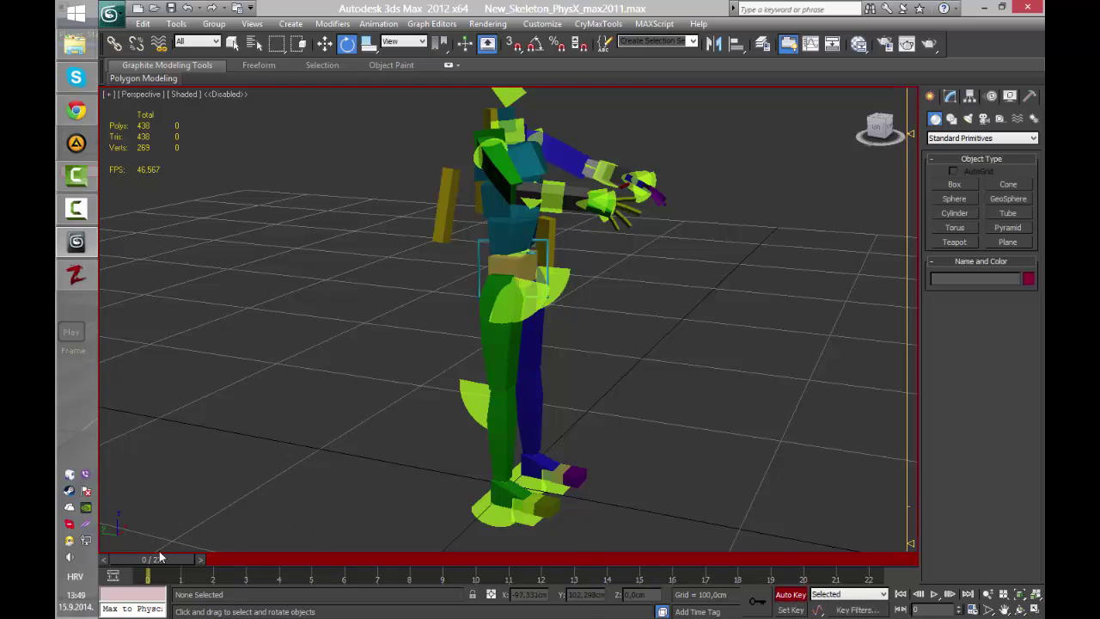
- At frame 0, nudge the right foot slightly and move the left foot back and up behind the body
{"action": "left_click", "coordinate": [511, 473]}
{"action": "key", "text": "w"}
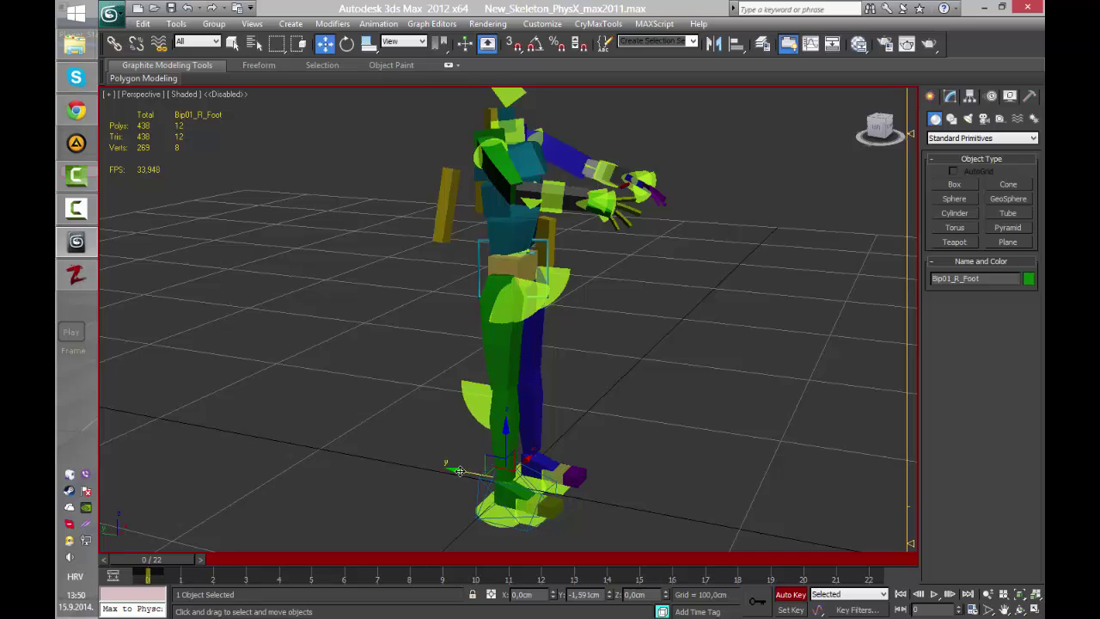
{"action": "key", "text": "q"}
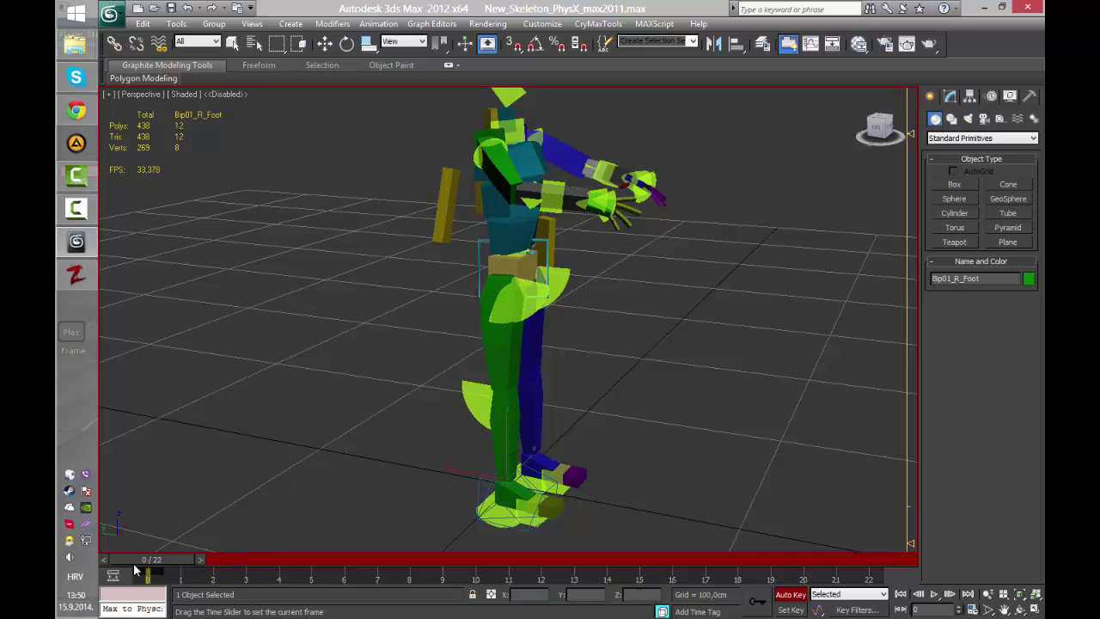
{"action": "key", "text": "w"}
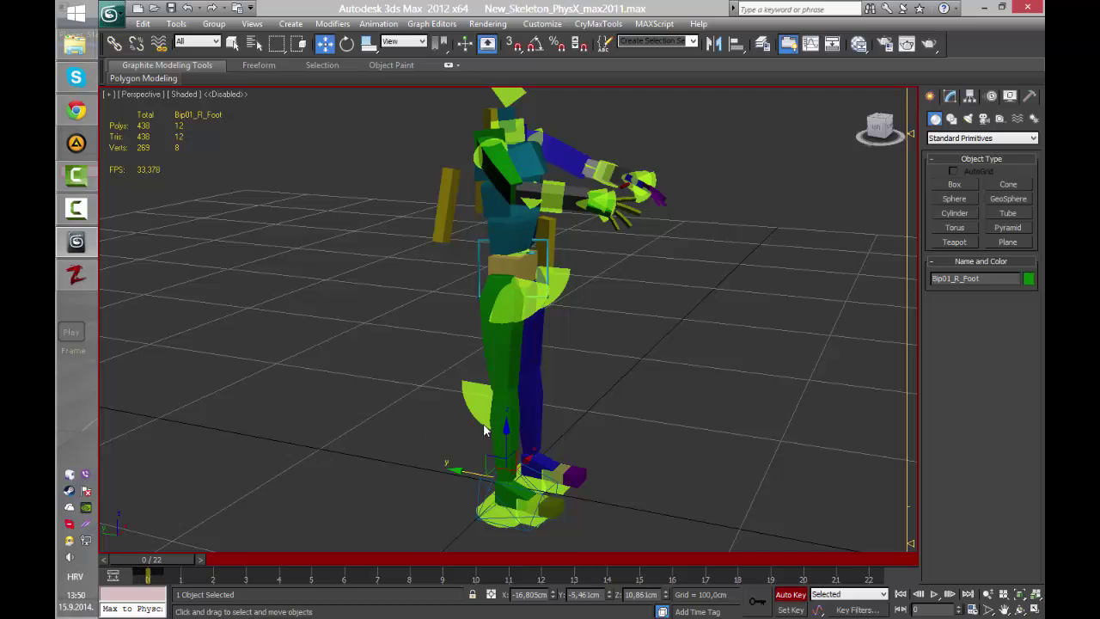
{"action": "left_click", "coordinate": [541, 462]}
{"action": "left_click_drag", "start_coordinate": [488, 446], "coordinate": [336, 423]}
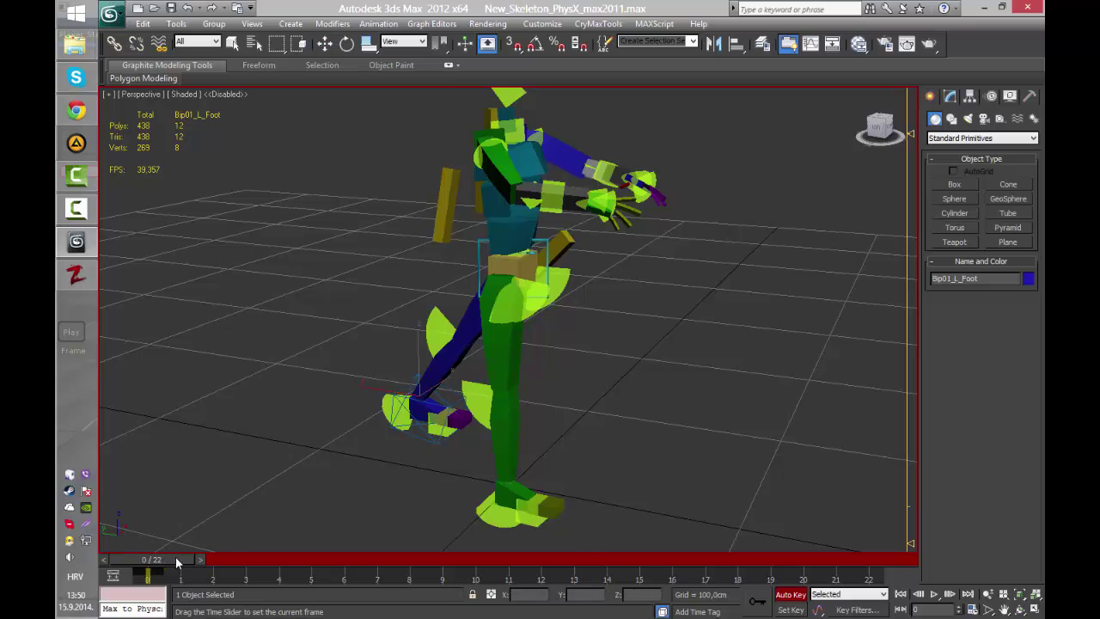
- Go to frame 9 and raise the left foot high behind the body to head level
{"action": "left_click_drag", "start_coordinate": [160, 560], "coordinate": [437, 543]}
{"action": "key", "text": "w"}
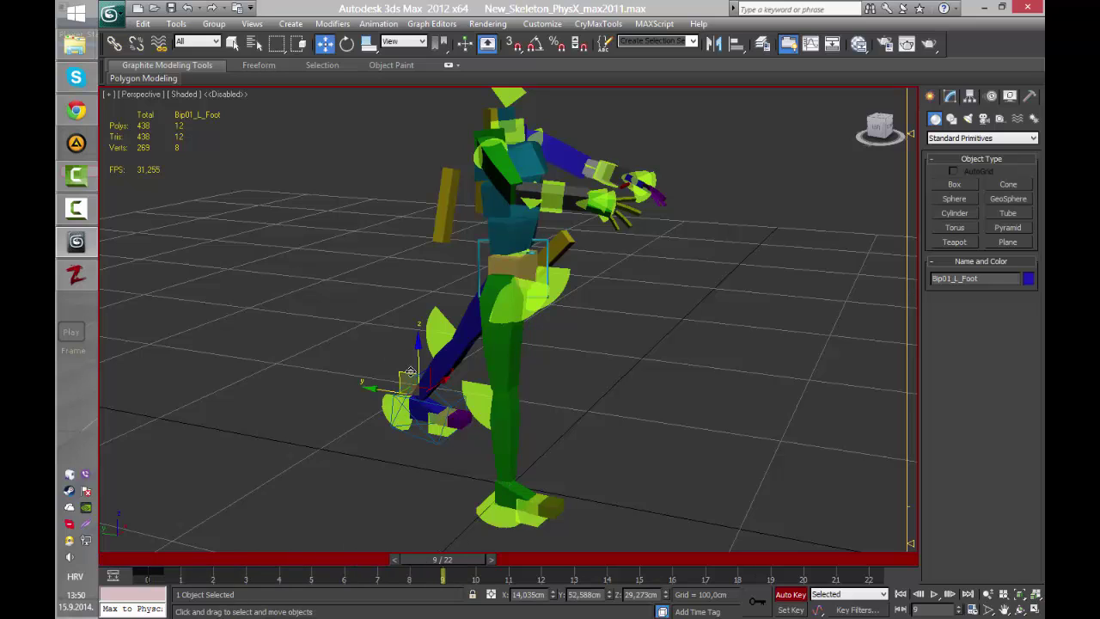
{"action": "left_click", "coordinate": [404, 317]}
{"action": "left_click", "coordinate": [425, 410]}
{"action": "left_click_drag", "start_coordinate": [420, 360], "coordinate": [557, 2]}
{"action": "middle_click_drag", "start_coordinate": [510, 243], "coordinate": [497, 388]}
{"action": "left_click", "coordinate": [423, 202]}
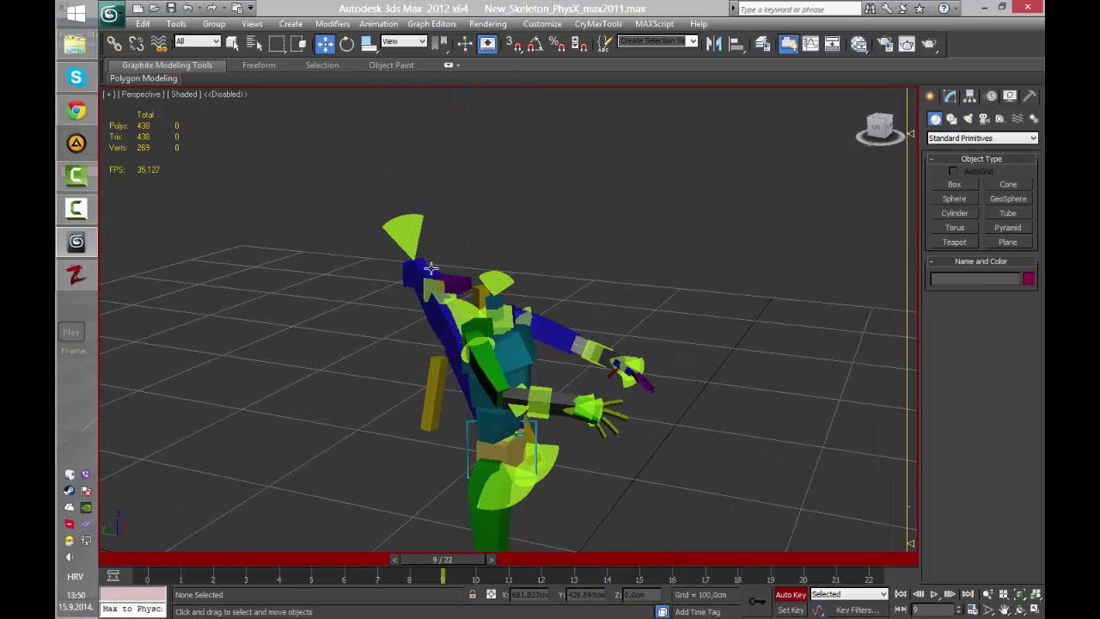
- At frame 9, move the raised left foot forward past the head and out to the skeleton's left side
{"action": "left_click", "coordinate": [414, 274]}
{"action": "left_click_drag", "start_coordinate": [413, 211], "coordinate": [525, 96]}
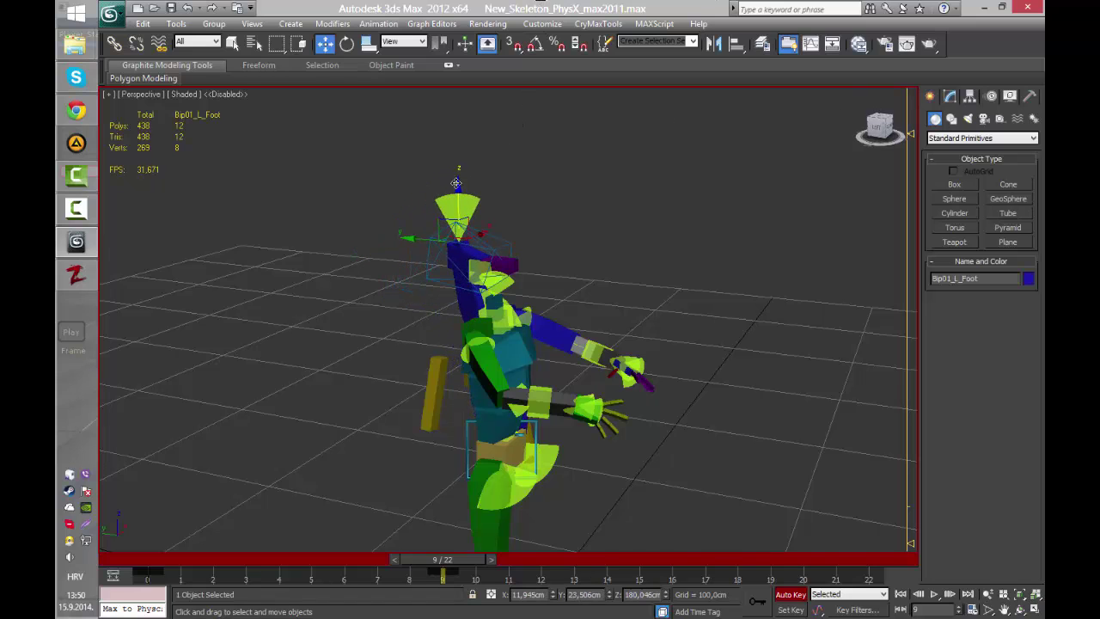
{"action": "left_click_drag", "start_coordinate": [459, 185], "coordinate": [548, 41]}
{"action": "middle_click_drag", "start_coordinate": [558, 221], "coordinate": [408, 229], "text": "alt"}
{"action": "left_click_drag", "start_coordinate": [550, 258], "coordinate": [727, 300]}
{"action": "middle_click_drag", "start_coordinate": [565, 360], "coordinate": [410, 203], "text": "alt"}
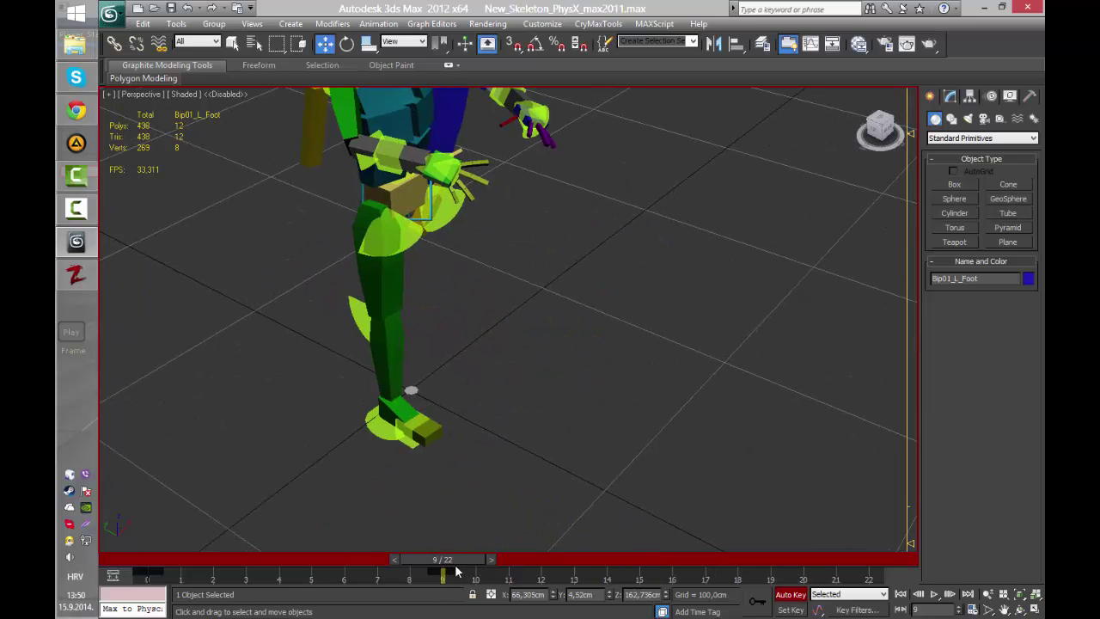
- At frame 0, raise the right foot high and move it out in front of the skeleton's upper body
{"action": "left_click_drag", "start_coordinate": [455, 565], "coordinate": [159, 547]}
{"action": "key", "text": "w"}
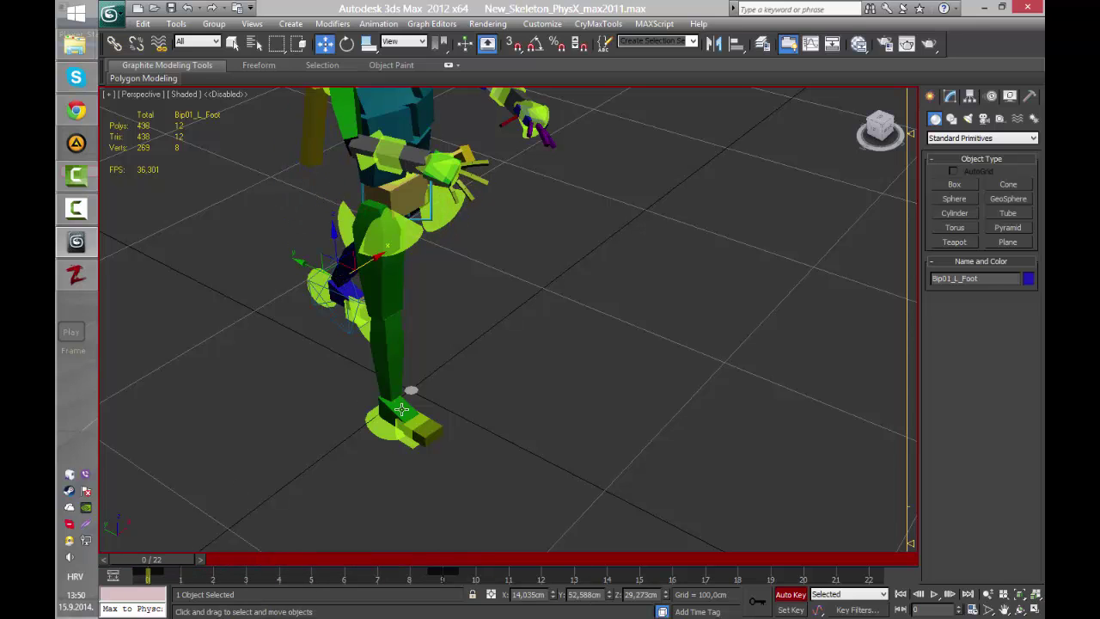
{"action": "left_click", "coordinate": [399, 411]}
{"action": "middle_click_drag", "start_coordinate": [372, 459], "coordinate": [448, 449]}
{"action": "scroll", "coordinate": [471, 398], "scroll_direction": "down", "scroll_amount": 5}
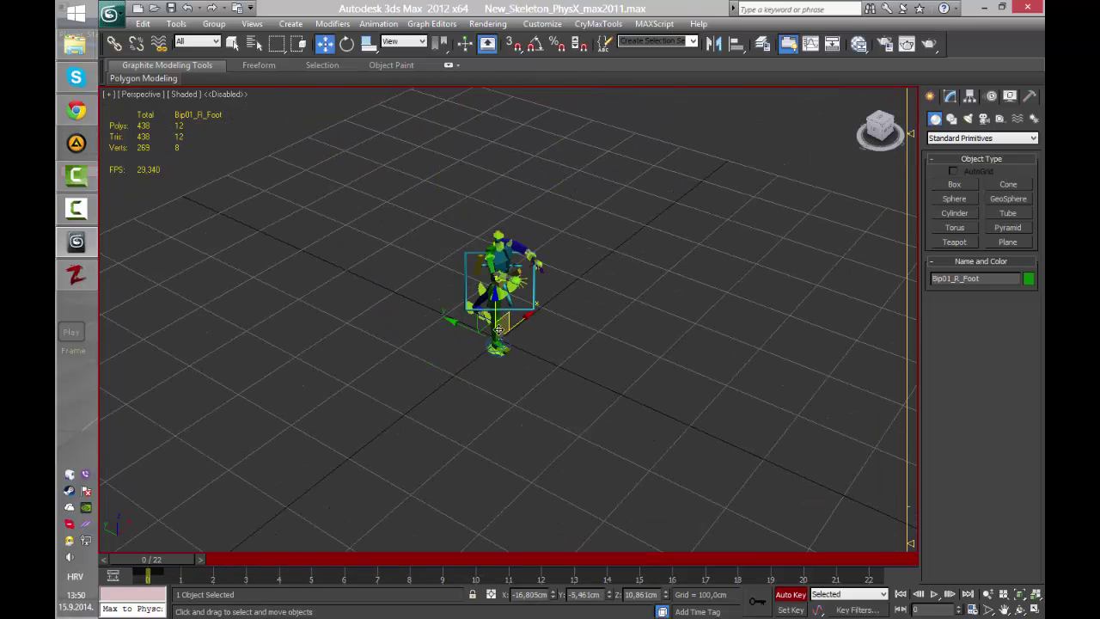
{"action": "left_click_drag", "start_coordinate": [454, 322], "coordinate": [496, 124]}
{"action": "middle_click_drag", "start_coordinate": [578, 215], "coordinate": [528, 222], "text": "alt"}
{"action": "left_click_drag", "start_coordinate": [564, 246], "coordinate": [519, 249]}
{"action": "middle_click_drag", "start_coordinate": [519, 251], "coordinate": [649, 257], "text": "alt"}
- At frame 8, lower the right foot to the ground directly beneath the body
{"action": "left_click_drag", "start_coordinate": [173, 559], "coordinate": [423, 557]}
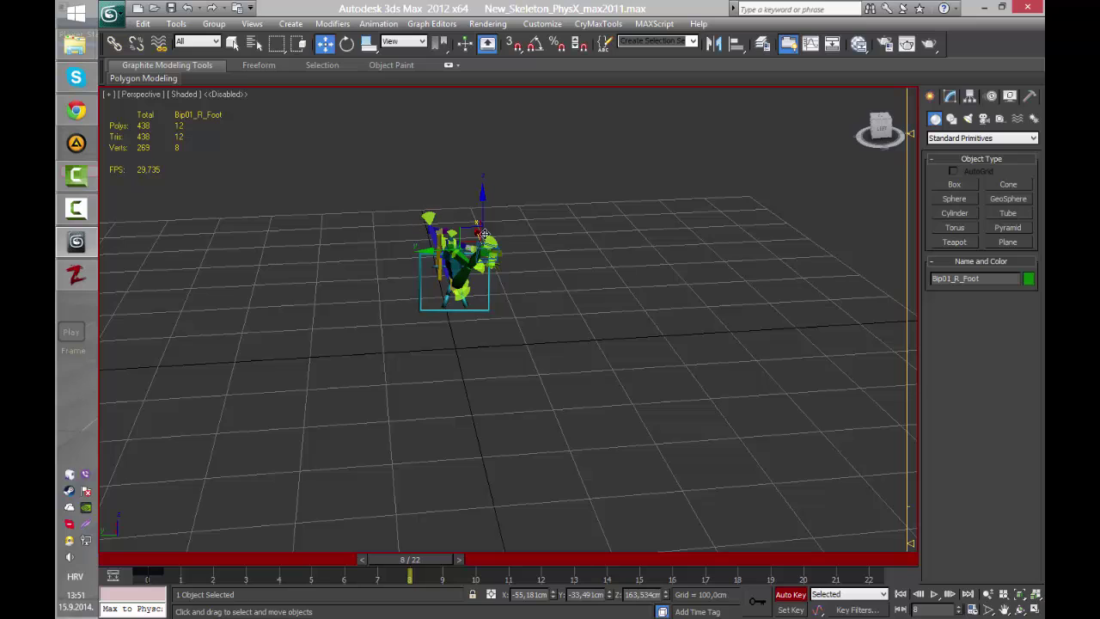
{"action": "left_click_drag", "start_coordinate": [482, 211], "coordinate": [464, 384]}
{"action": "left_click_drag", "start_coordinate": [412, 349], "coordinate": [405, 350]}
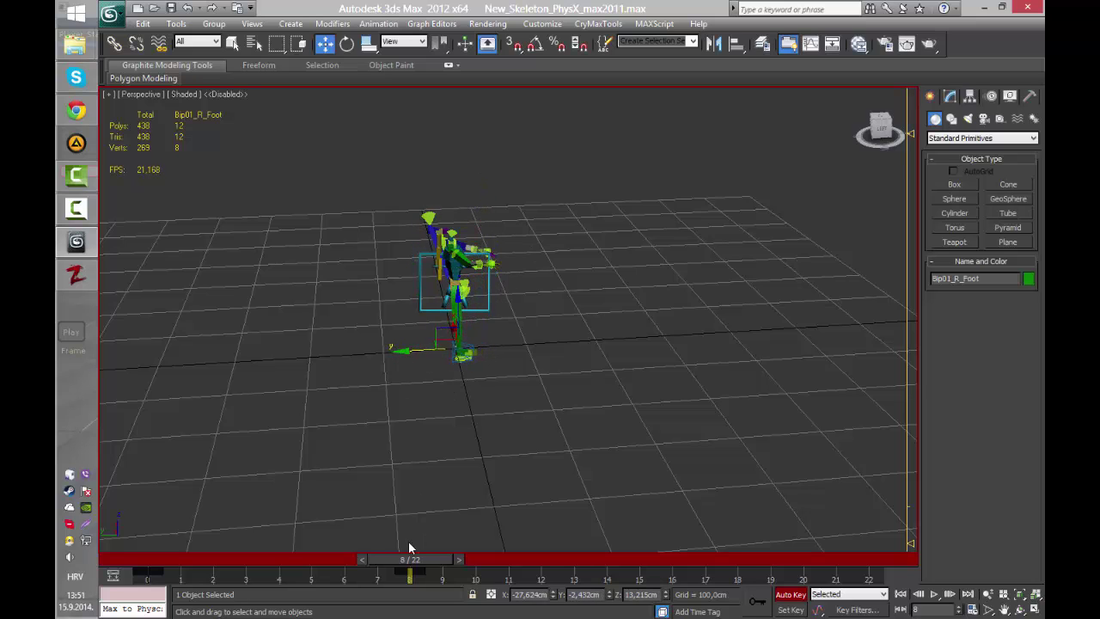
- At frame 21, move the right foot back behind the body and raise it up to head level
{"action": "left_click_drag", "start_coordinate": [407, 554], "coordinate": [799, 544]}
{"action": "left_click_drag", "start_coordinate": [404, 355], "coordinate": [389, 277]}
{"action": "left_click_drag", "start_coordinate": [349, 163], "coordinate": [351, 166]}
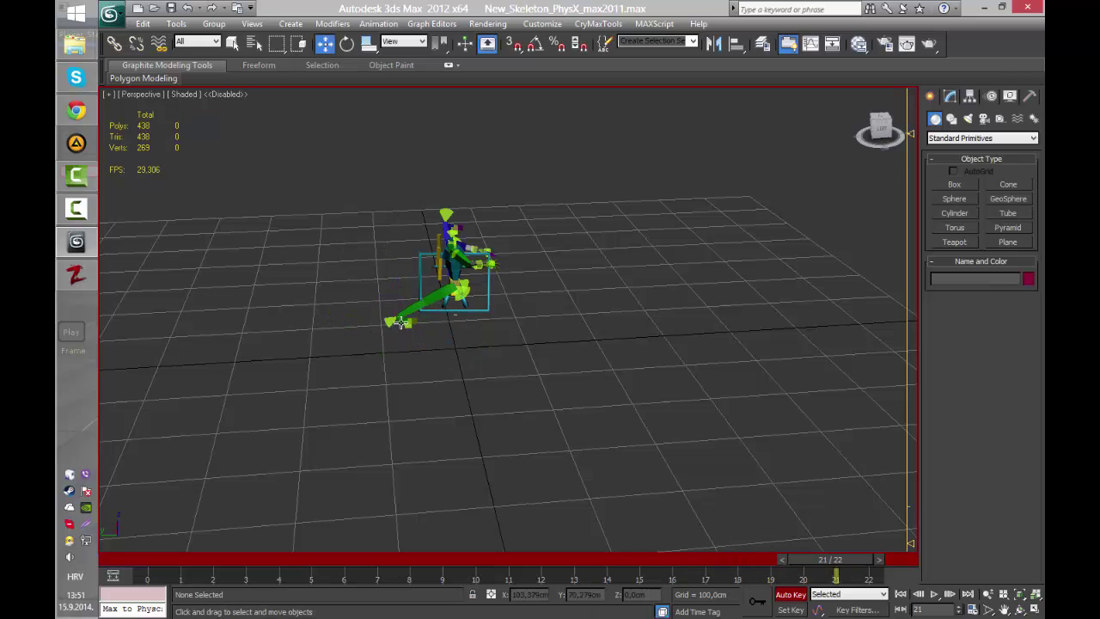
{"action": "left_click_drag", "start_coordinate": [399, 322], "coordinate": [437, 215]}
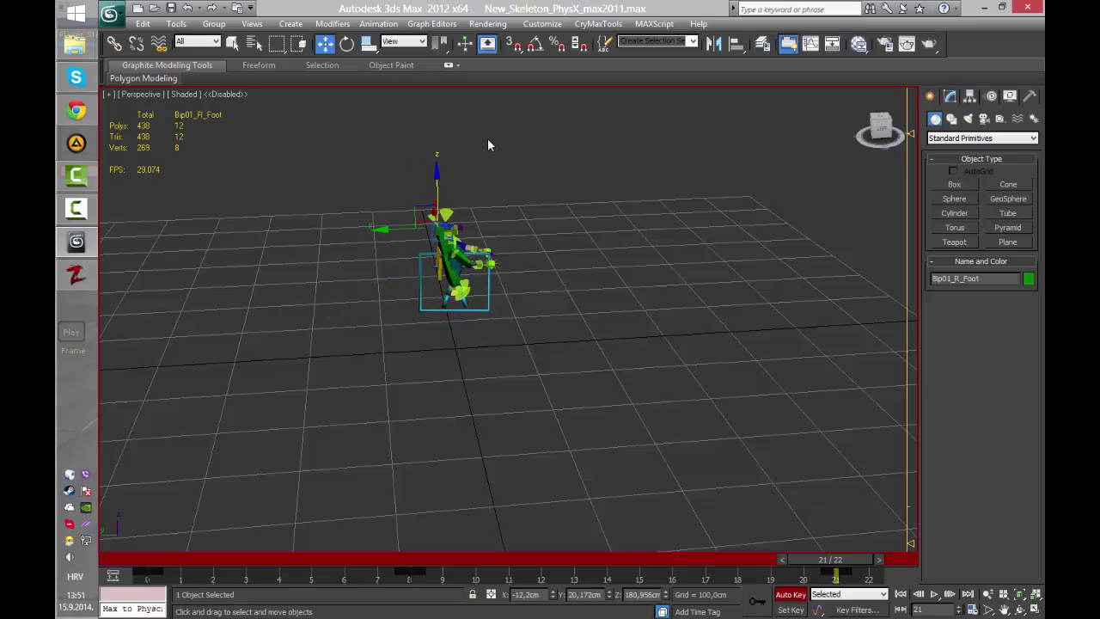
{"action": "left_click_drag", "start_coordinate": [438, 174], "coordinate": [438, 96]}
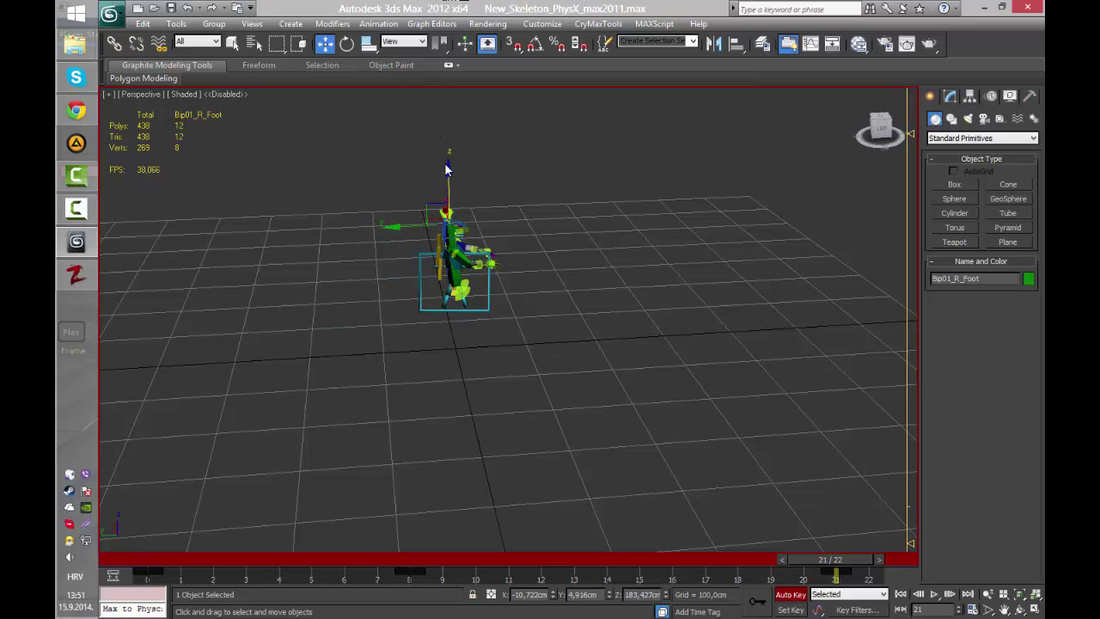
{"action": "mouse_move", "coordinate": [447, 169]}
{"action": "left_mouse_down"}
{"action": "mouse_move", "coordinate": [446, 157]}
{"action": "mouse_move", "coordinate": [446, 172]}
{"action": "left_mouse_up"}
{"action": "middle_click_drag", "start_coordinate": [448, 211], "coordinate": [515, 221], "text": "alt"}
{"action": "left_click_drag", "start_coordinate": [508, 220], "coordinate": [472, 221]}
- At frame 21, lower the left foot from head level to the ground beneath the body
{"action": "left_click", "coordinate": [513, 239]}
{"action": "middle_click_drag", "start_coordinate": [513, 239], "coordinate": [485, 367], "text": "alt"}
{"action": "left_click_drag", "start_coordinate": [486, 369], "coordinate": [470, 427]}
{"action": "middle_click_drag", "start_coordinate": [546, 331], "coordinate": [574, 385], "text": "alt"}
- Go to frame 22 and move the raised right foot slightly forward at head level
{"action": "left_click_drag", "start_coordinate": [811, 557], "coordinate": [875, 545]}
{"action": "key", "text": "w"}
{"action": "key", "text": "ctrl+s"}
{"action": "key", "text": "w"}
{"action": "middle_click_drag", "start_coordinate": [529, 368], "coordinate": [589, 375], "text": "alt"}
{"action": "left_click", "coordinate": [513, 224]}
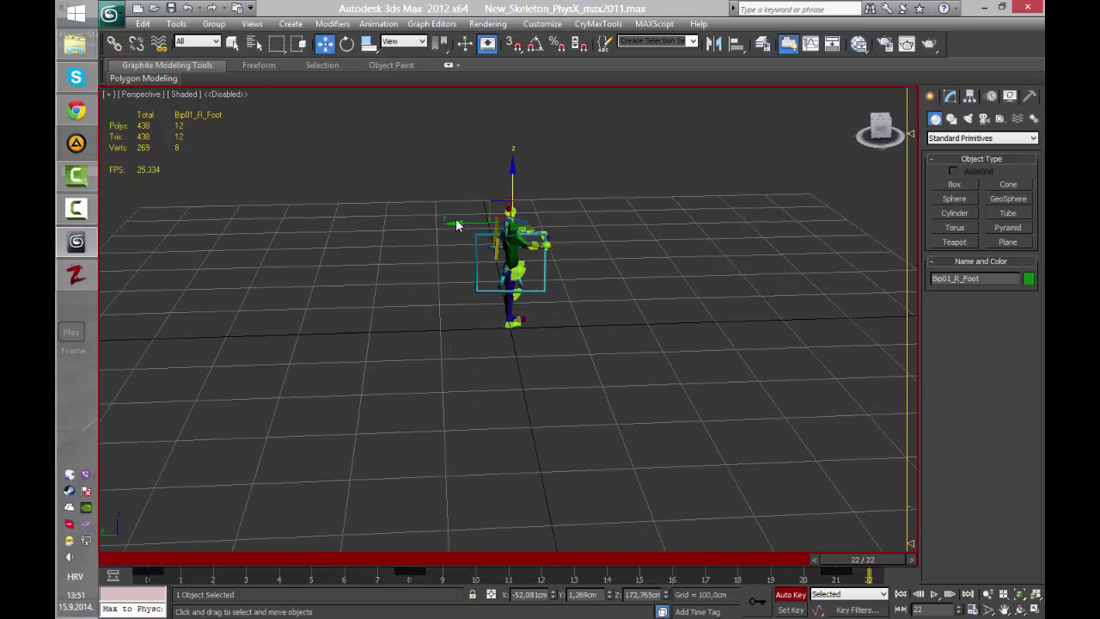
{"action": "mouse_move", "coordinate": [464, 217]}
{"action": "left_mouse_down"}
{"action": "mouse_move", "coordinate": [489, 231]}
{"action": "mouse_move", "coordinate": [468, 223]}
{"action": "left_mouse_up"}
{"action": "left_click", "coordinate": [507, 224]}
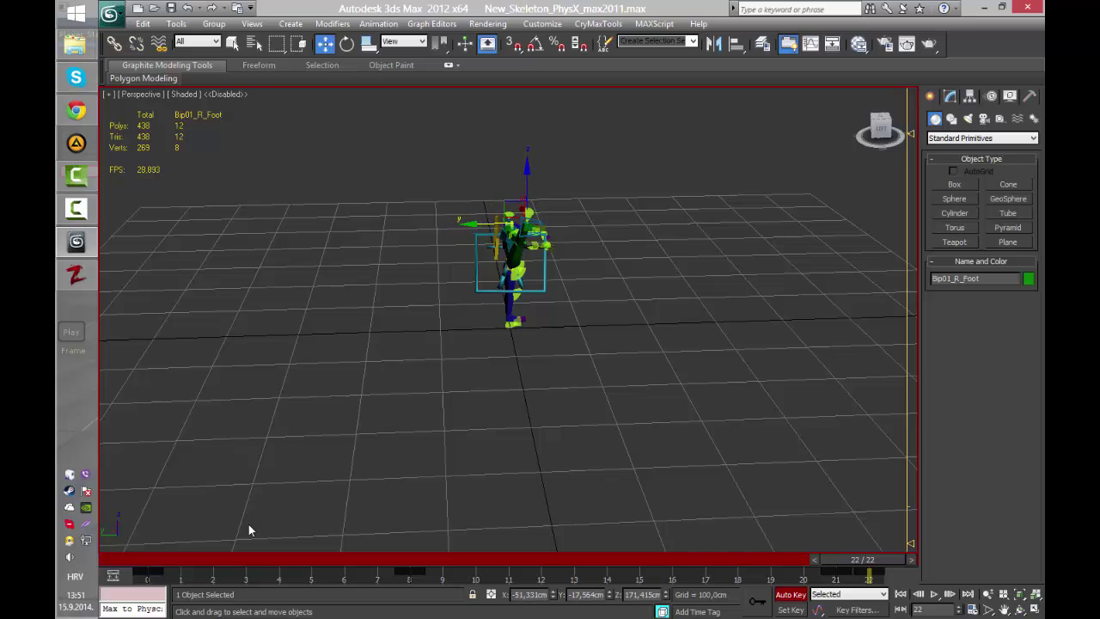
- At frame 22, move the left foot slightly back along the ground
{"action": "left_click", "coordinate": [153, 571]}
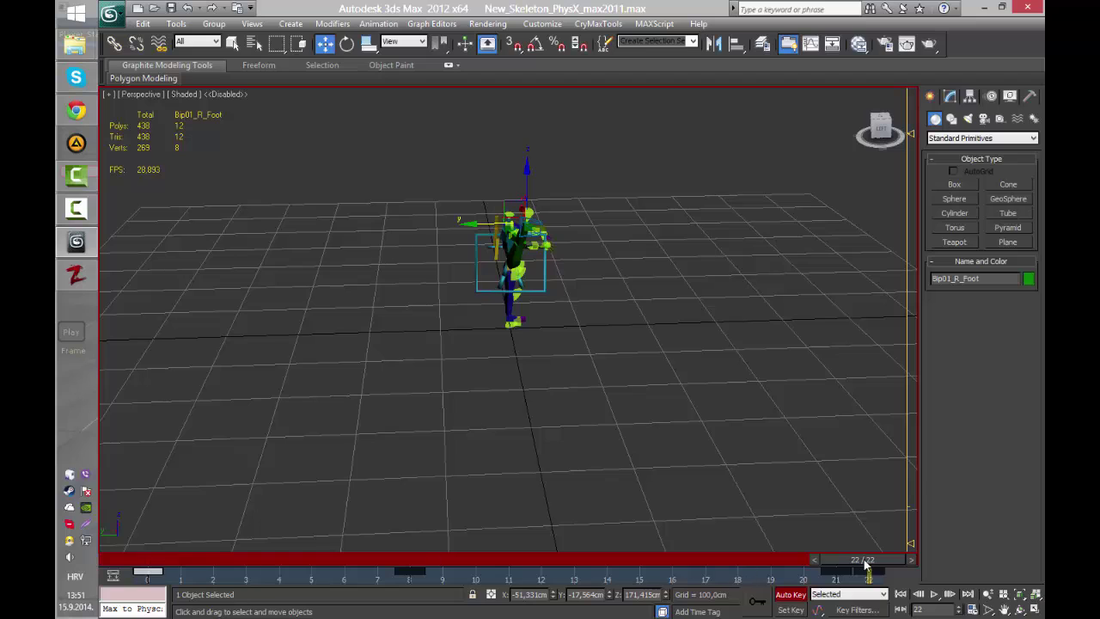
{"action": "left_click", "coordinate": [866, 563]}
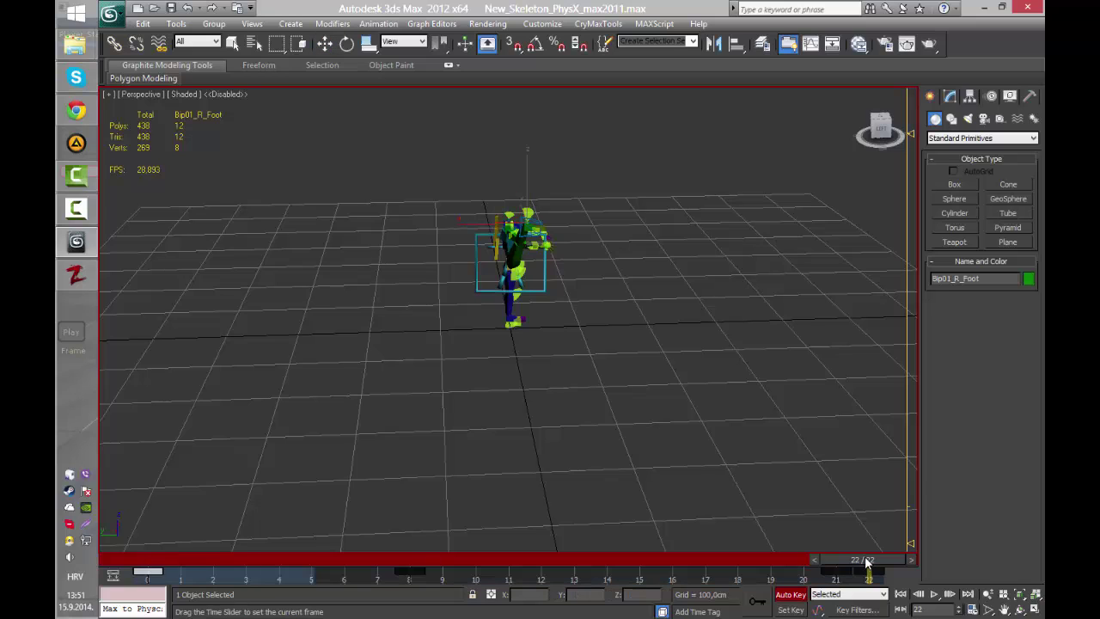
{"action": "left_click", "coordinate": [512, 321]}
{"action": "left_click_drag", "start_coordinate": [449, 316], "coordinate": [434, 312]}
- Return to frame 0, turn off Auto Key, and play back the animation while viewing the skeleton from several angles
{"action": "left_click_drag", "start_coordinate": [851, 564], "coordinate": [149, 535]}
{"action": "left_click", "coordinate": [791, 594]}
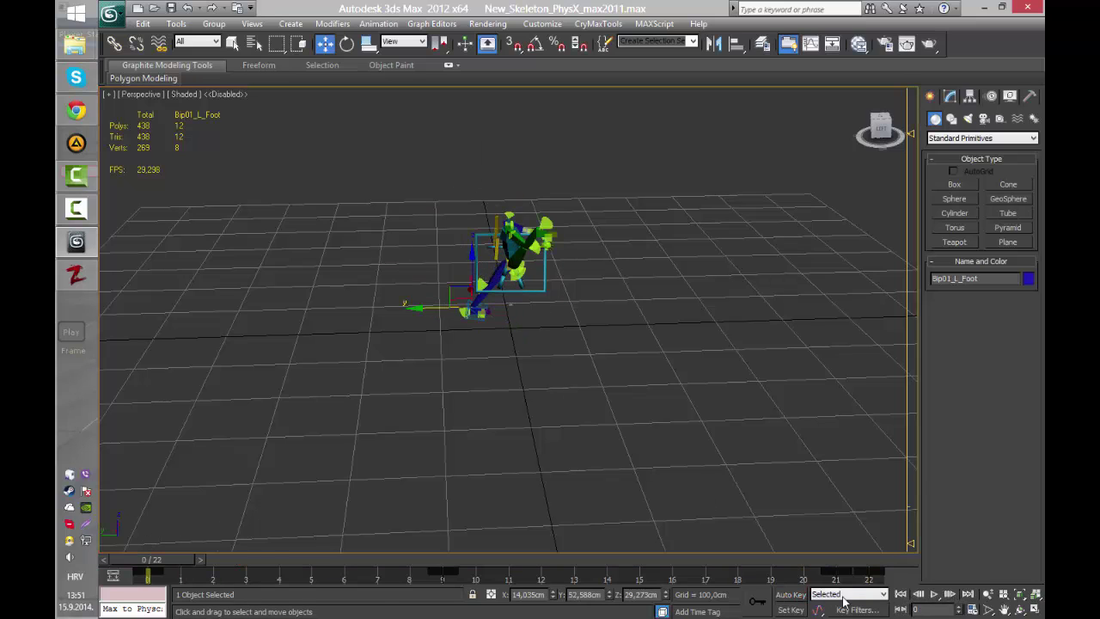
{"action": "left_click", "coordinate": [935, 595]}
{"action": "middle_click_drag", "start_coordinate": [699, 511], "coordinate": [639, 401], "text": "alt"}
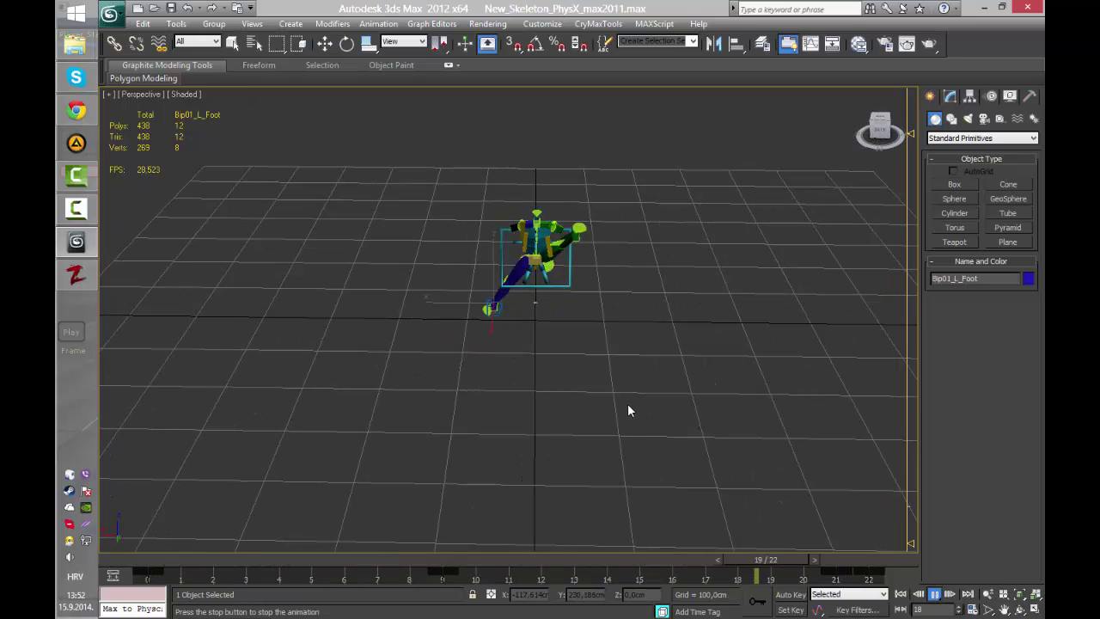
{"action": "middle_click_drag", "start_coordinate": [652, 358], "coordinate": [500, 347], "text": "alt"}
{"action": "left_click", "coordinate": [935, 594]}
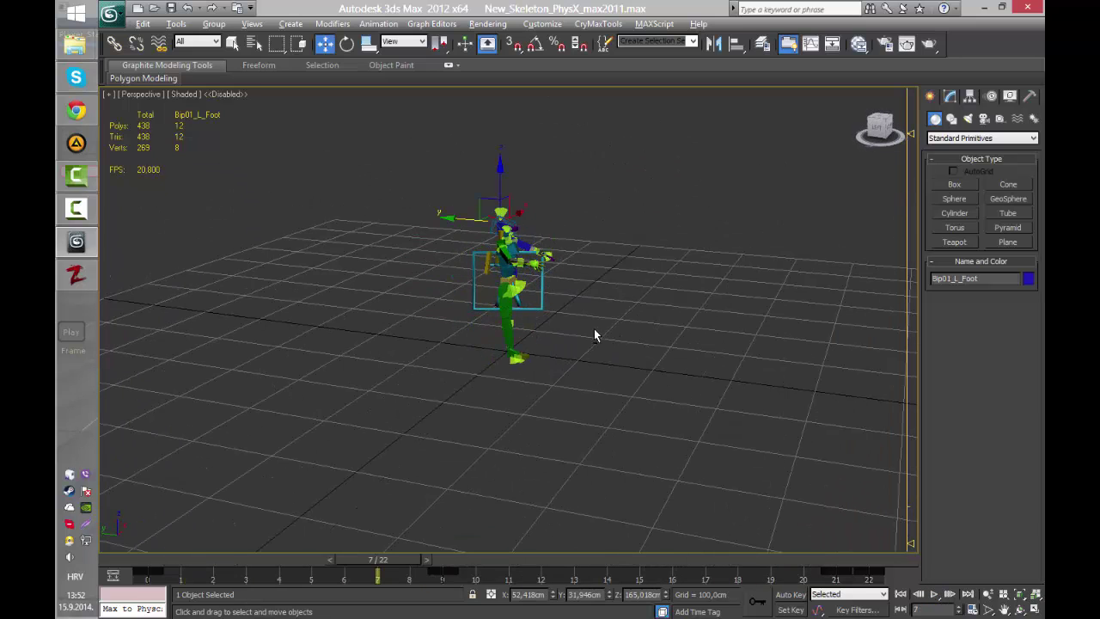
{"action": "middle_click_drag", "start_coordinate": [592, 335], "coordinate": [572, 339], "text": "alt"}
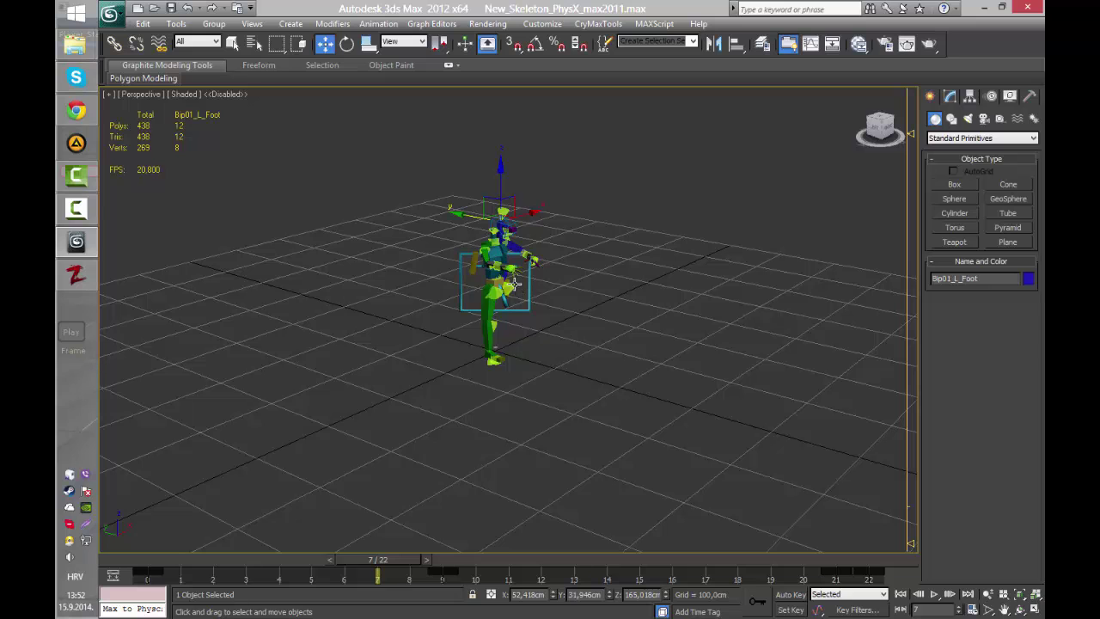
{"action": "mouse_move", "coordinate": [487, 309]}
{"action": "middle_mouse_down", "text": "alt"}
{"action": "mouse_move", "coordinate": [461, 320]}
{"action": "mouse_move", "coordinate": [474, 312]}
{"action": "middle_mouse_up", "text": "alt"}
- Export the biped animation with TSG Utility Manager as wacky_running.anm in the 3dsMax export folder, then dismiss the exporter log
{"action": "left_click", "coordinate": [1031, 96]}
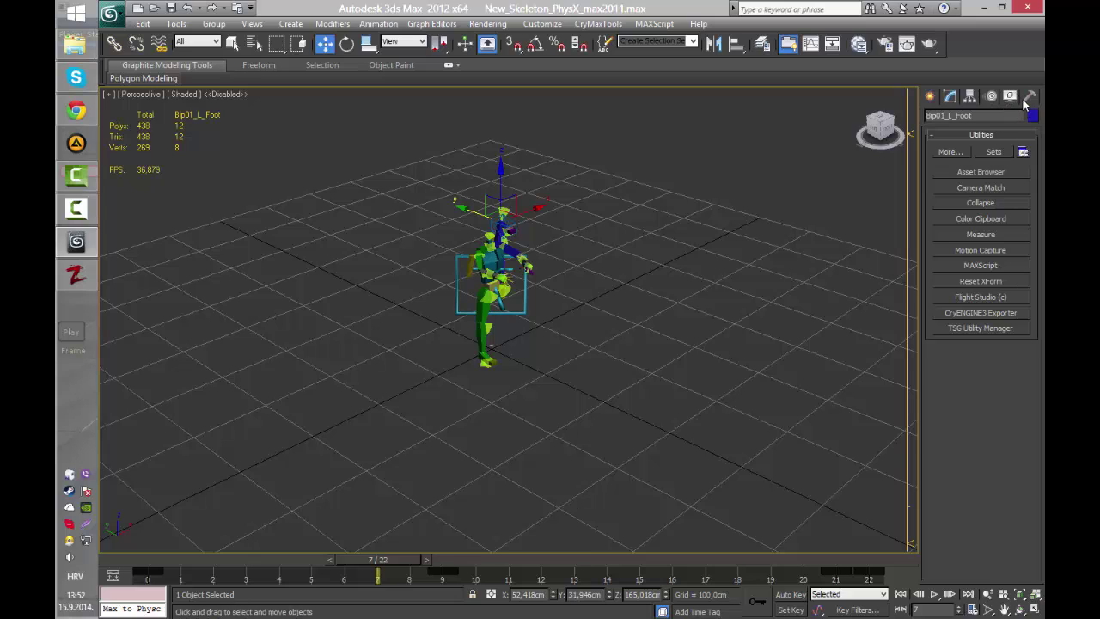
{"action": "left_click", "coordinate": [981, 327]}
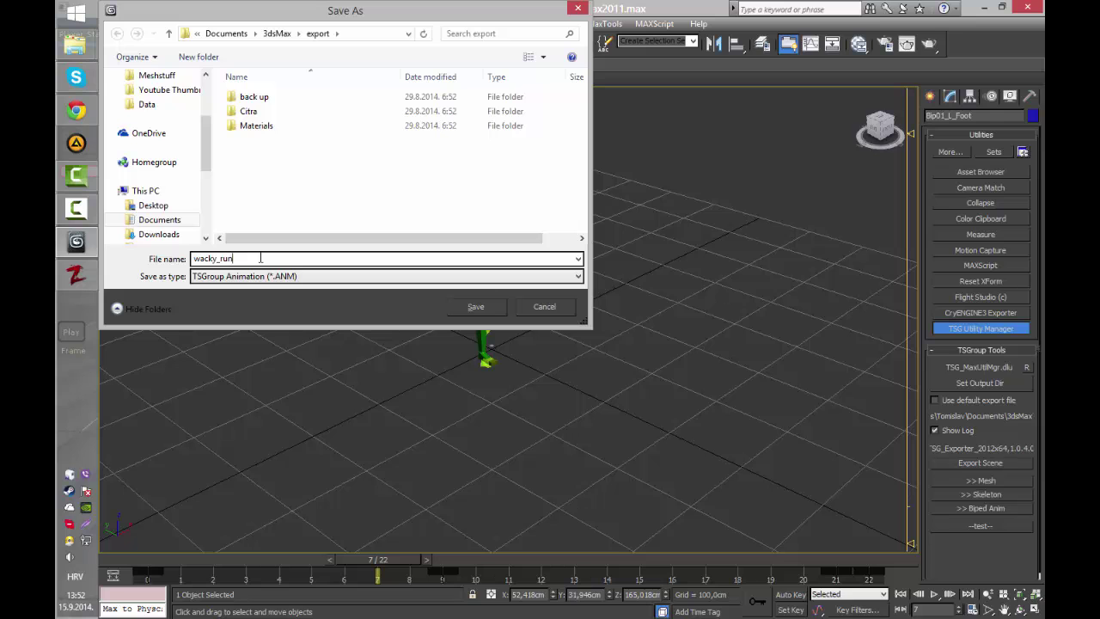
{"action": "left_click", "coordinate": [483, 311]}
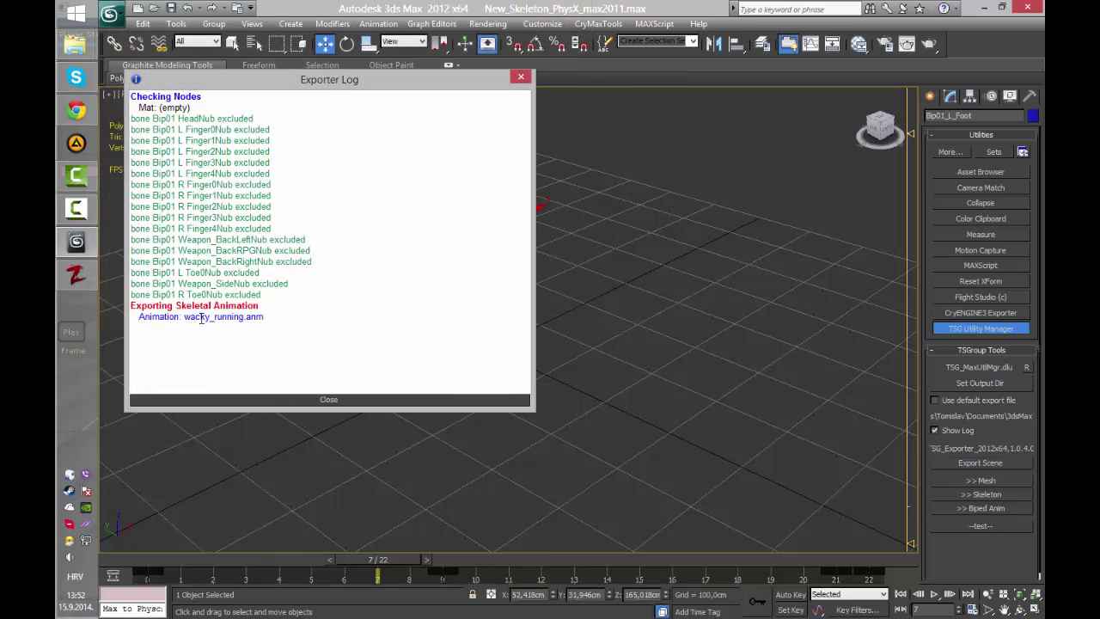
{"action": "left_click", "coordinate": [306, 399]}
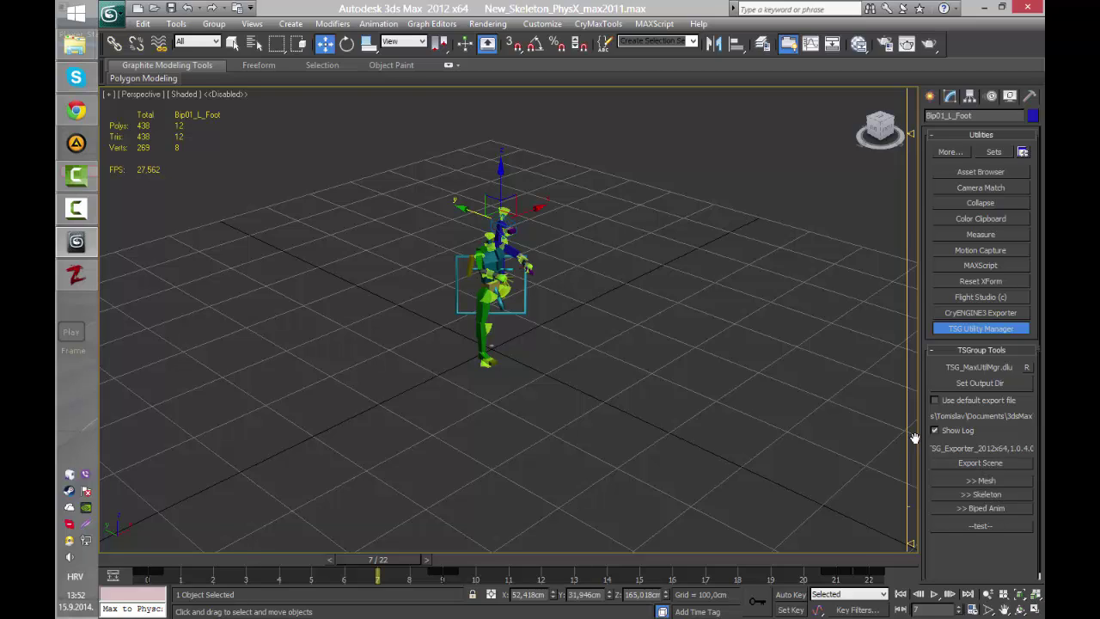
- Switch to File Explorer and copy wacky_running.anm from the 3dsMax export folder
{"action": "mouse_move", "coordinate": [76, 45]}
{"action": "left_click", "coordinate": [175, 194]}
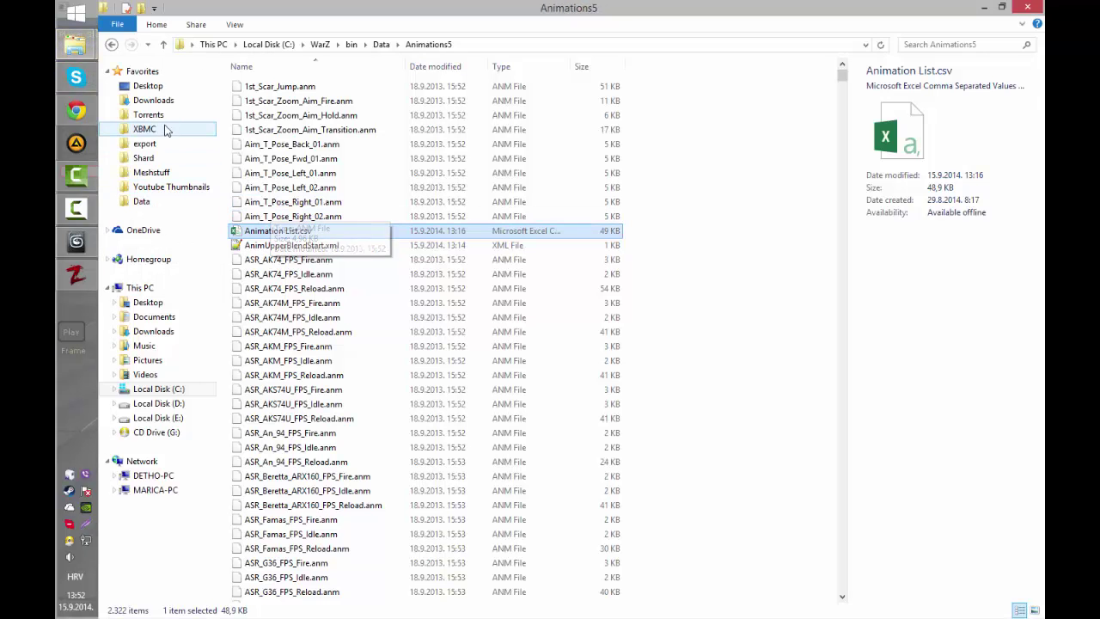
{"action": "left_click", "coordinate": [175, 146]}
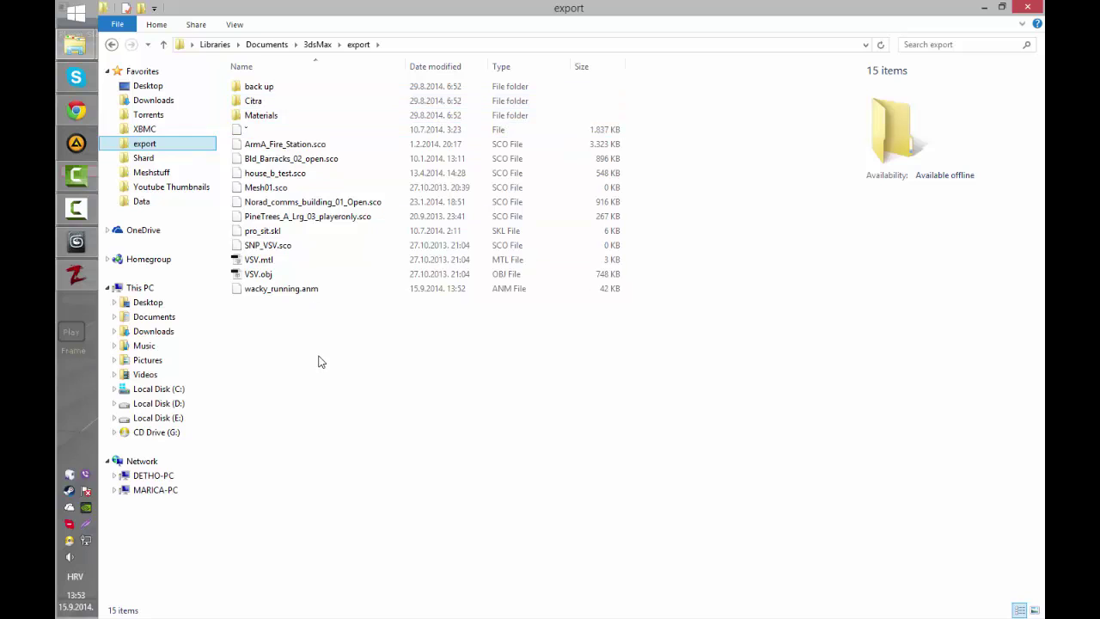
{"action": "left_click", "coordinate": [298, 290]}
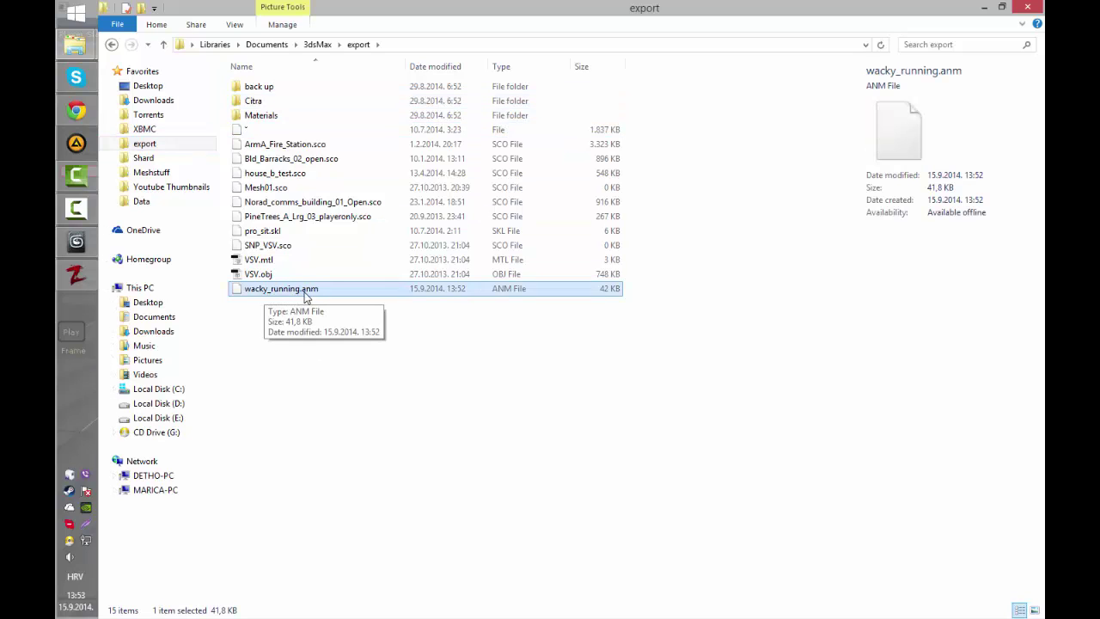
{"action": "left_click", "coordinate": [305, 292]}
{"action": "left_click", "coordinate": [351, 331]}
{"action": "left_click", "coordinate": [287, 293]}
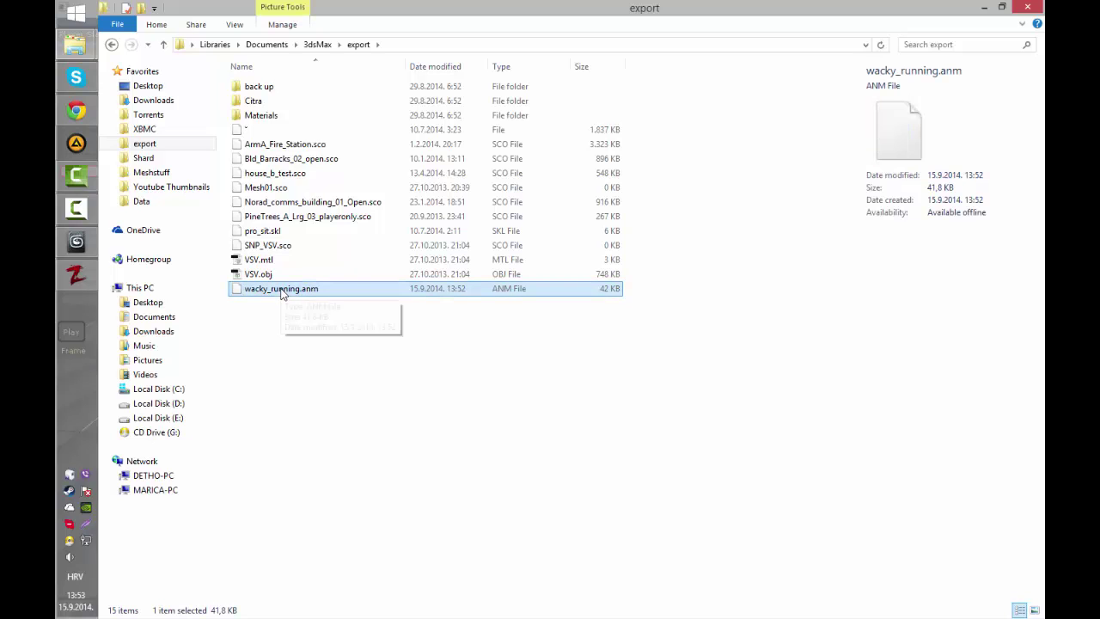
- Paste the copied animation file into C:\WarZ\bin\Data\Animations5
{"action": "left_click", "coordinate": [75, 45]}
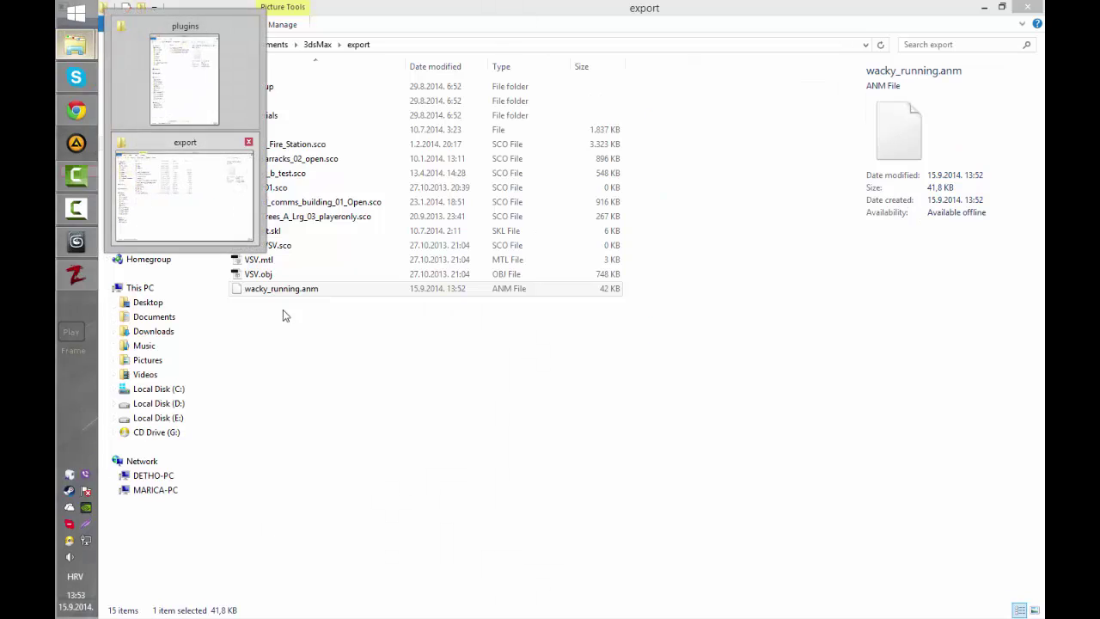
{"action": "left_click", "coordinate": [189, 174]}
{"action": "left_click", "coordinate": [159, 388]}
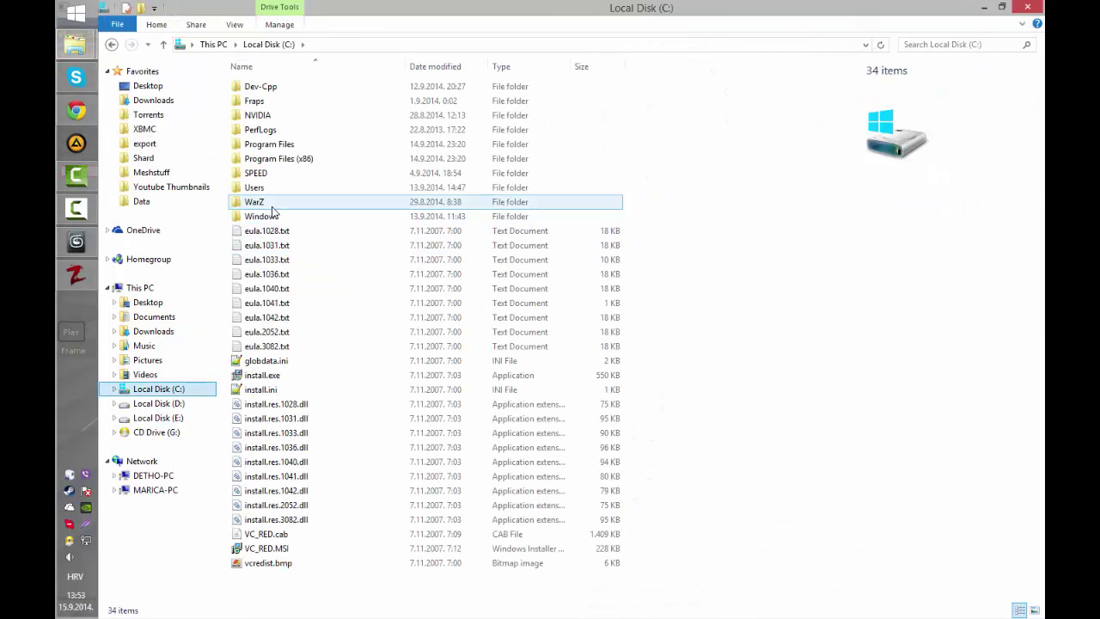
{"action": "double_click", "coordinate": [255, 201]}
{"action": "double_click", "coordinate": [251, 86]}
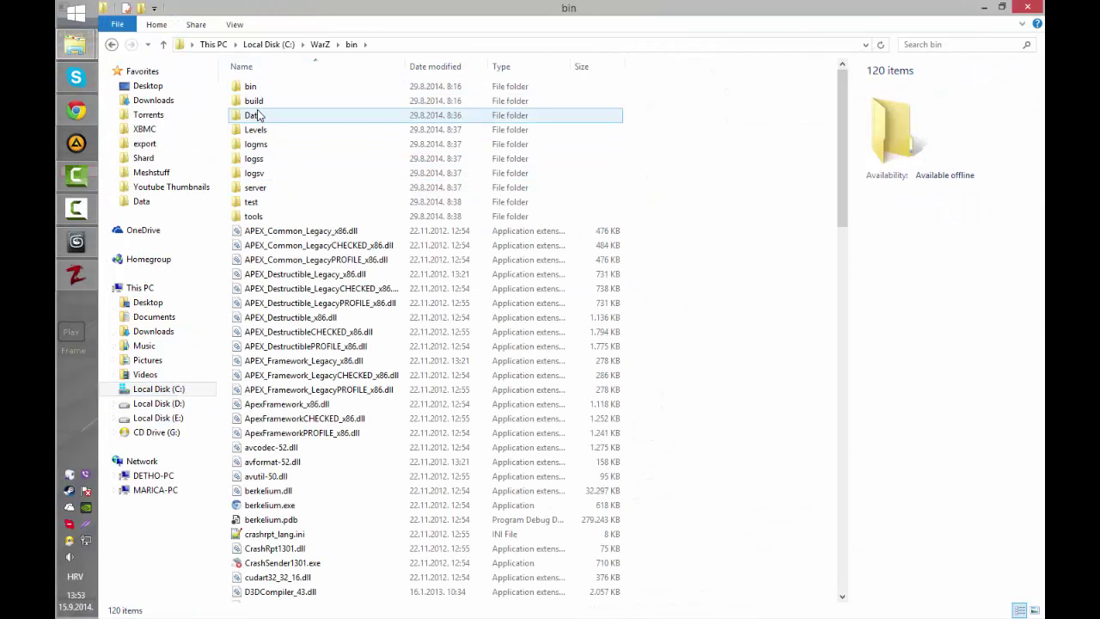
{"action": "double_click", "coordinate": [252, 116]}
{"action": "double_click", "coordinate": [258, 101]}
{"action": "left_click", "coordinate": [249, 173]}
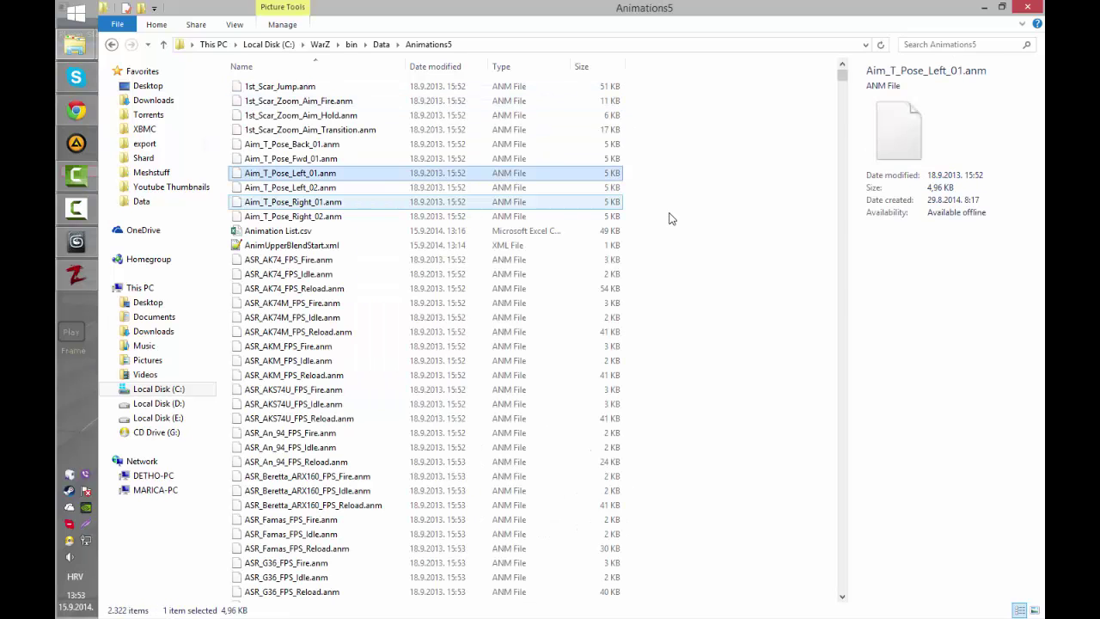
{"action": "key", "text": "ctrl+v"}
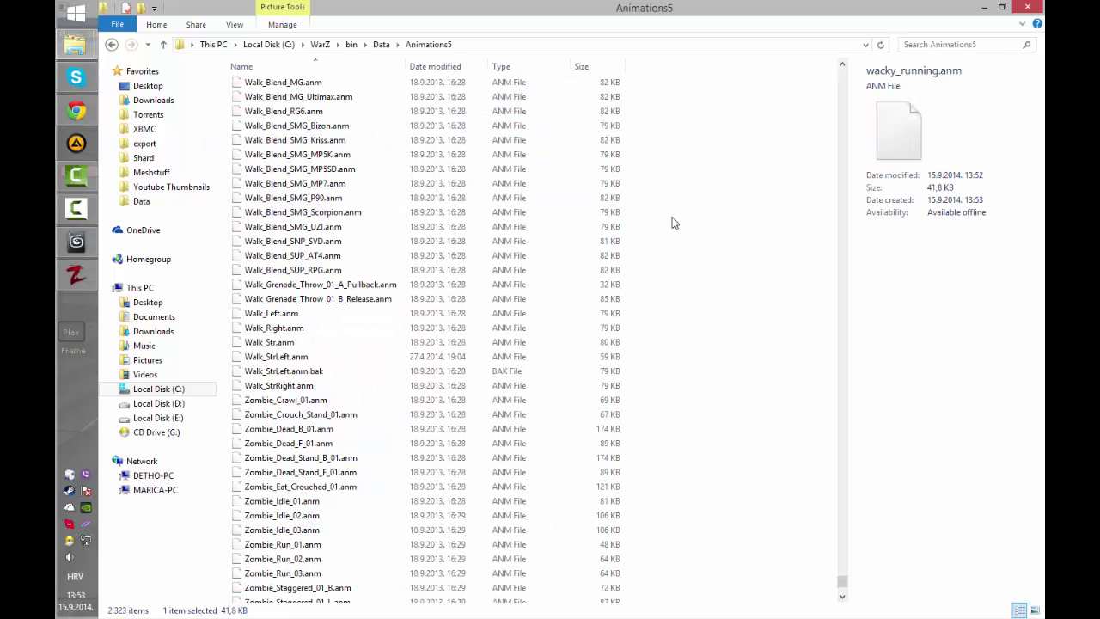
- Switch to Eclipse Studio, close it, and return to the Animations5 folder
{"action": "left_click", "coordinate": [76, 275]}
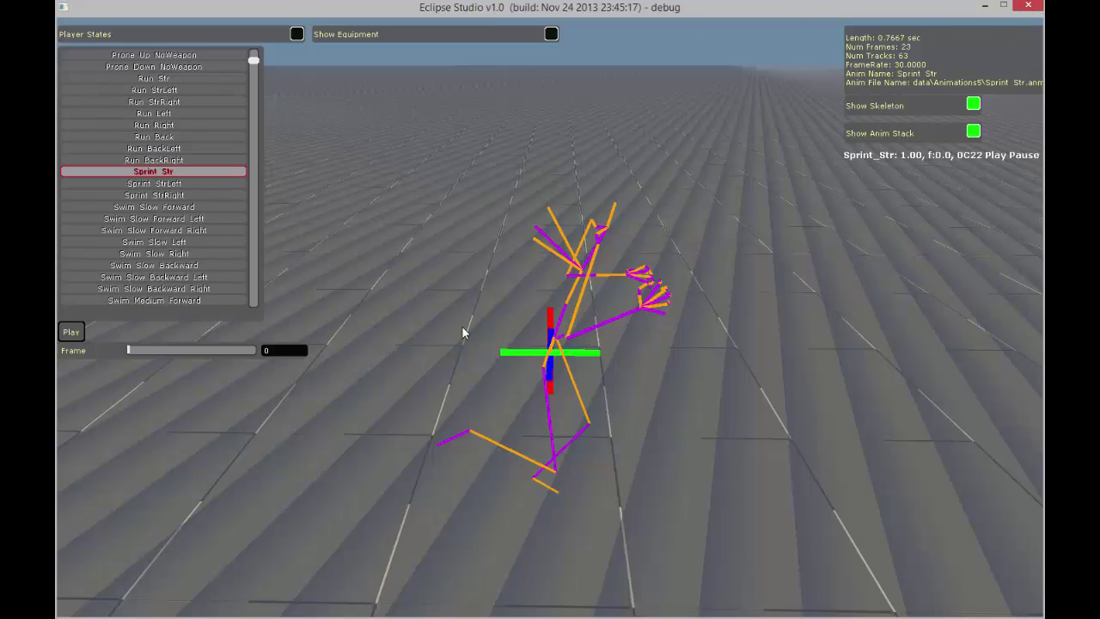
{"action": "key", "text": "alt+Tab"}
{"action": "left_click", "coordinate": [706, 298]}
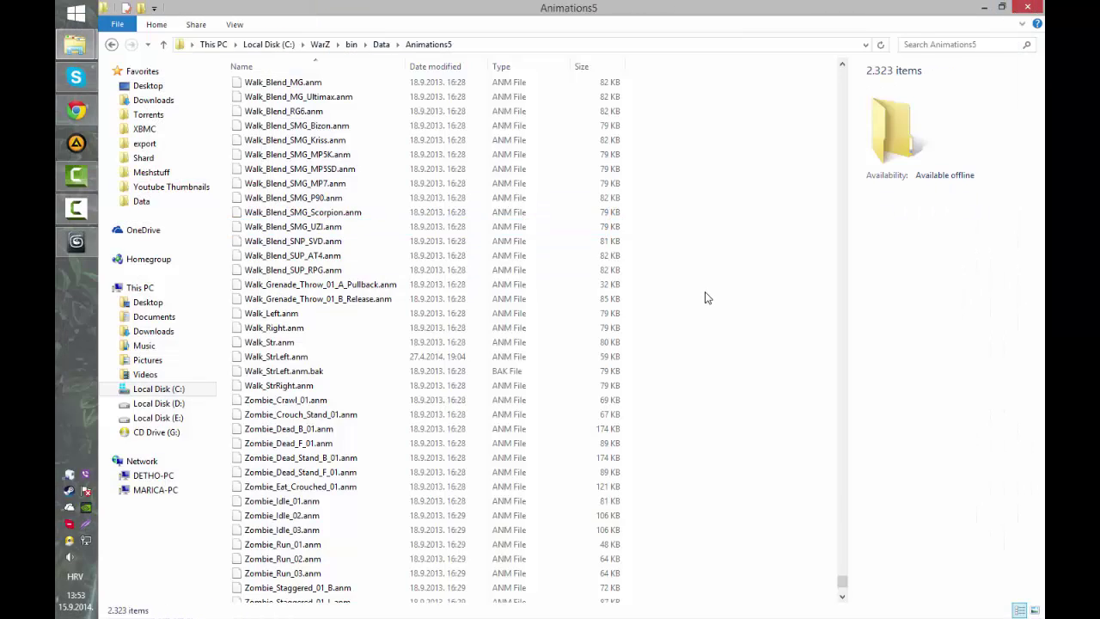
- Find the original Sprint_Str.anm in Animations5 and rename it as Sprint_Str.anm.bak
{"action": "type", "text": "sprint_str"}
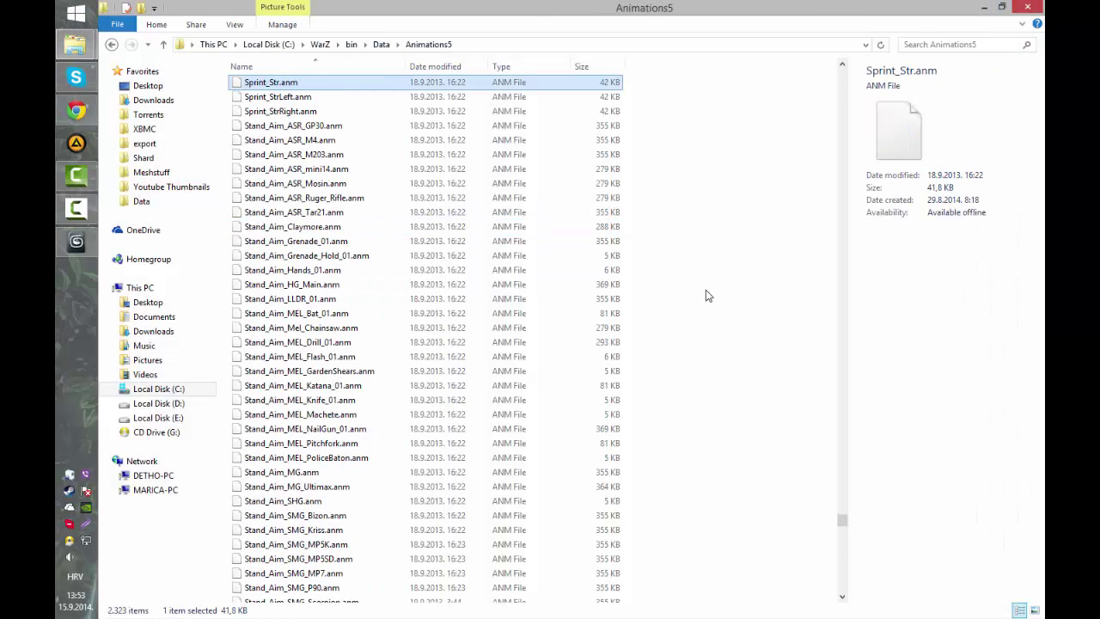
{"action": "left_click", "coordinate": [315, 82]}
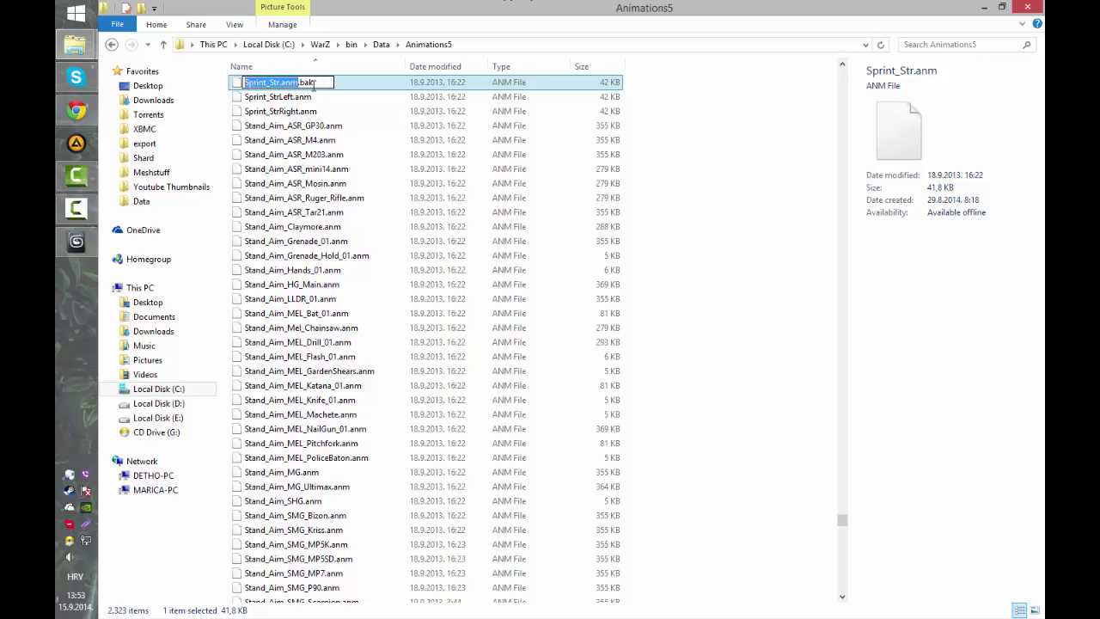
{"action": "type", "text": ".bak"}
{"action": "key", "text": "Return"}
{"action": "key", "text": "Return"}
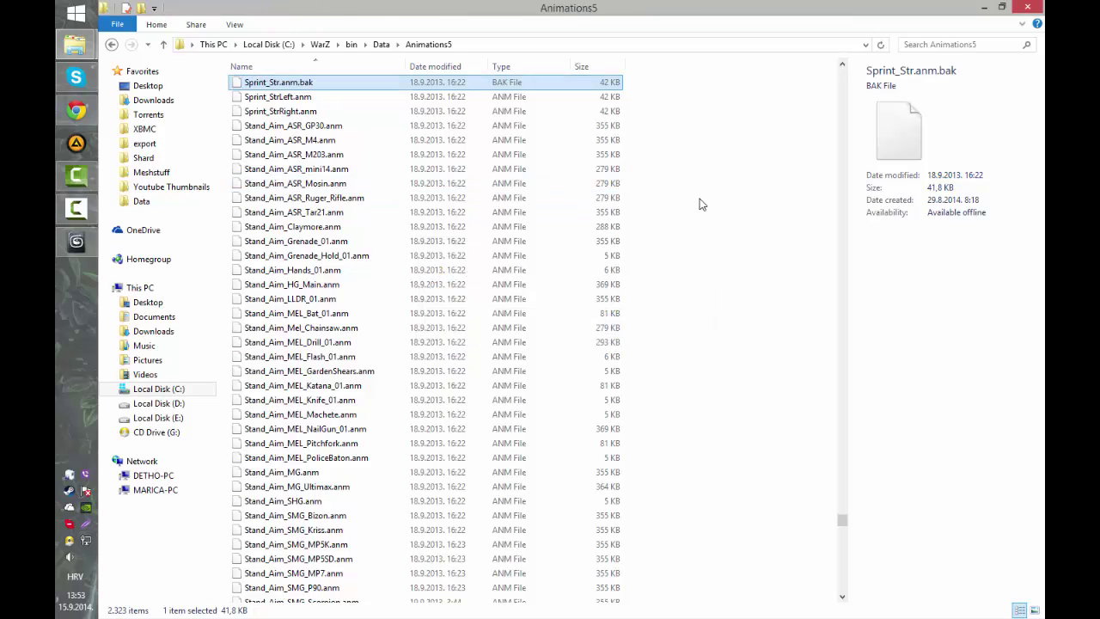
- Rename the custom wacky_running.anm in Animations5 as Sprint_Str.anm
{"action": "key", "text": "ctrl+v"}
{"action": "key", "text": "F2"}
{"action": "type", "text": "Sprint_Str.anm"}
{"action": "key", "text": "Delete"}
{"action": "key", "text": "Delete"}
{"action": "key", "text": "Return"}
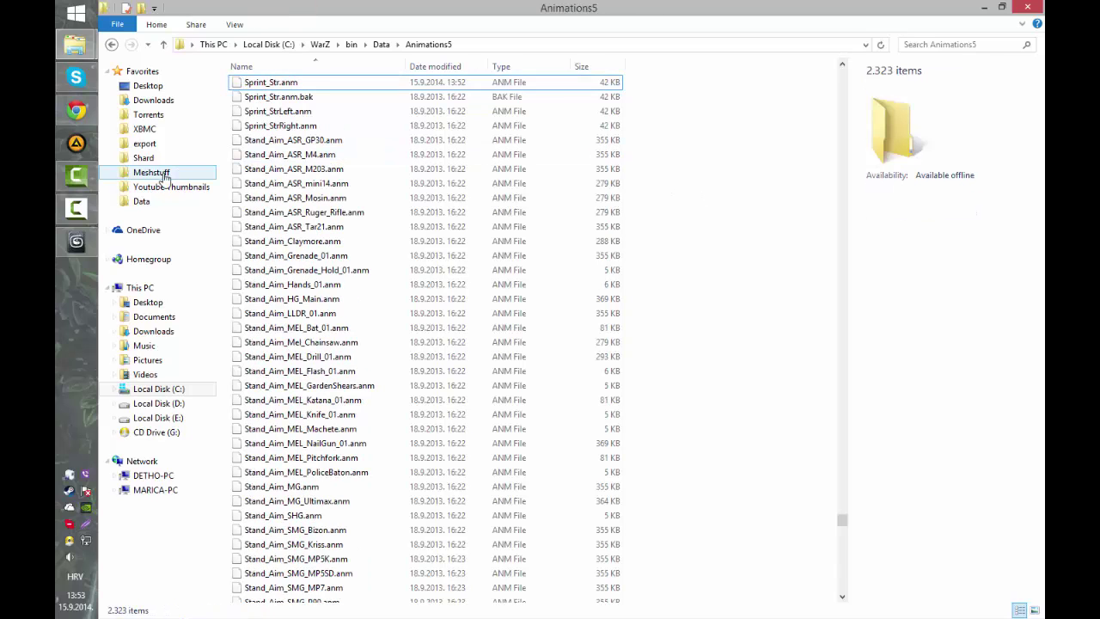
- Switch to the animation viewer in Eclipse Studio and turn on the skeleton display
{"action": "key", "text": "super"}
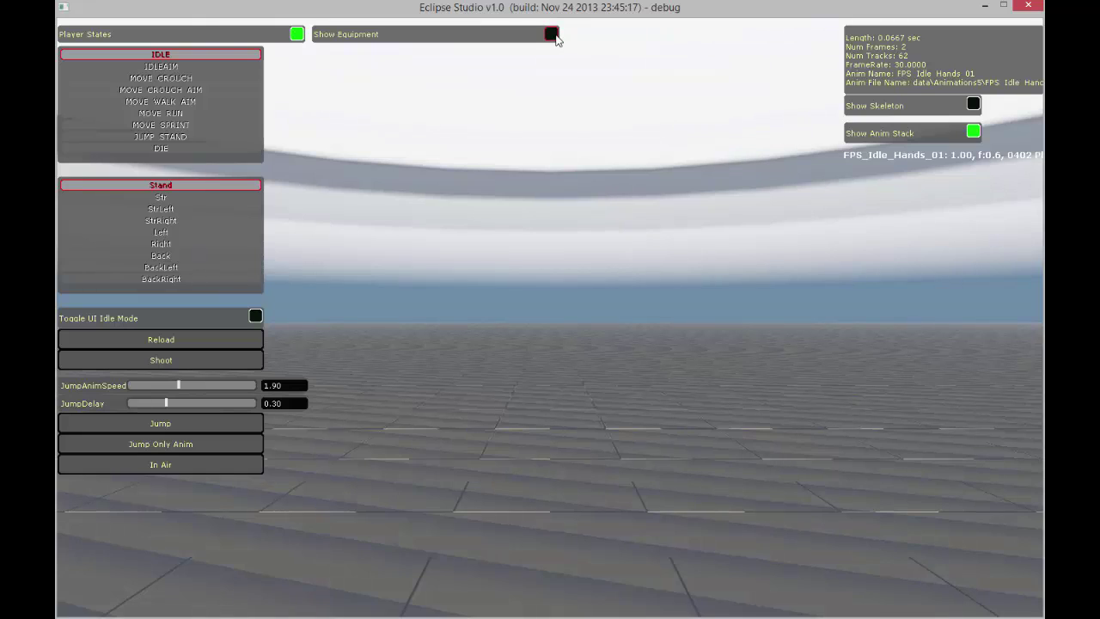
{"action": "left_click", "coordinate": [551, 35]}
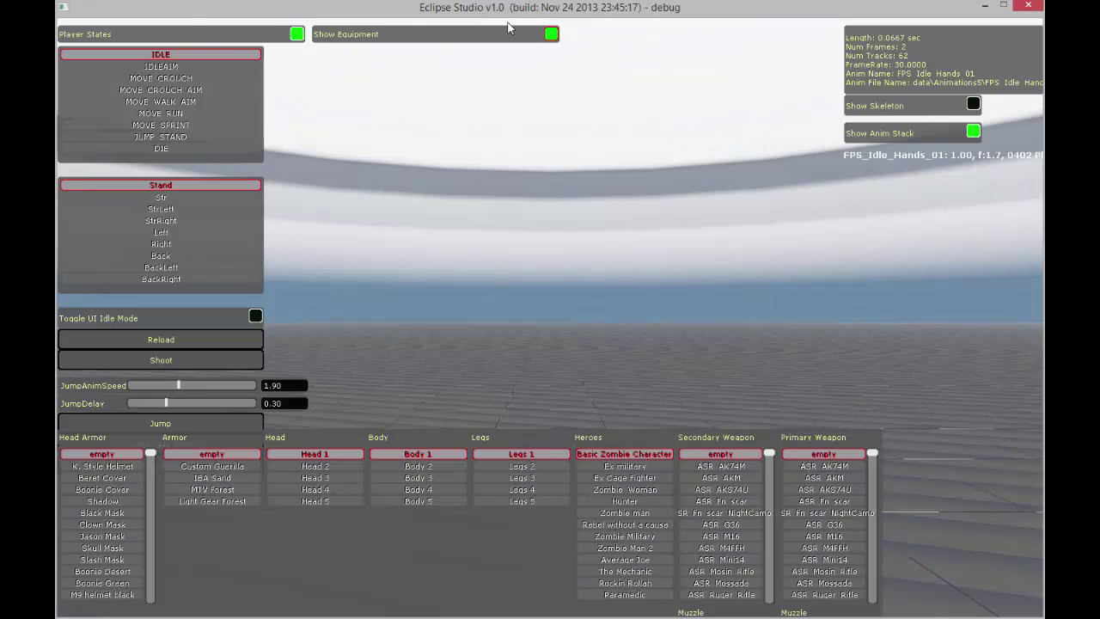
{"action": "left_click", "coordinate": [551, 34]}
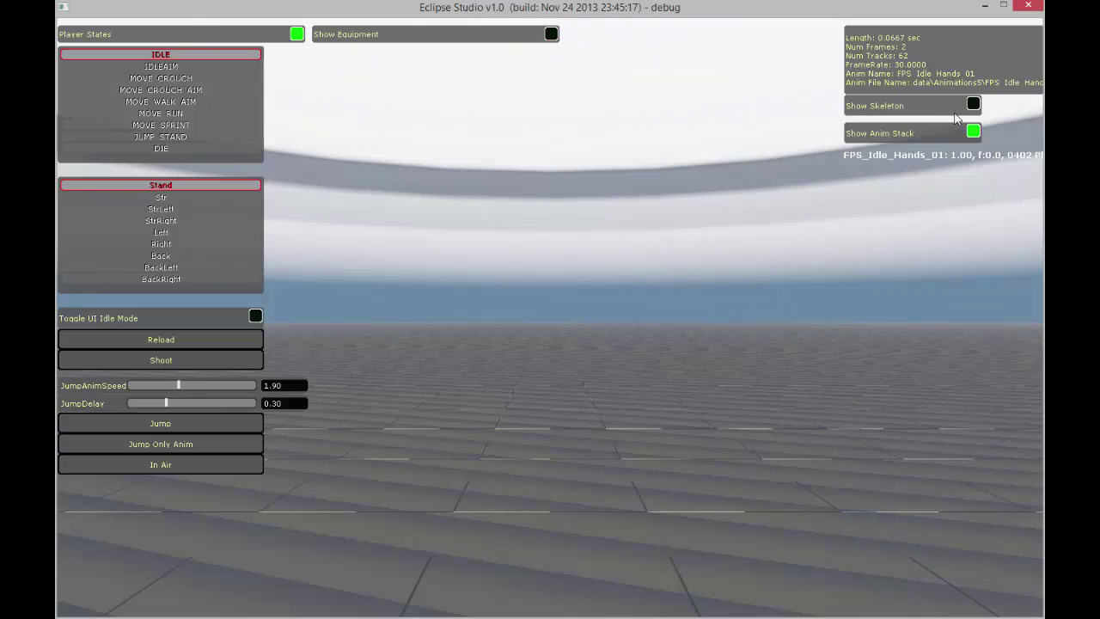
{"action": "left_click", "coordinate": [973, 105]}
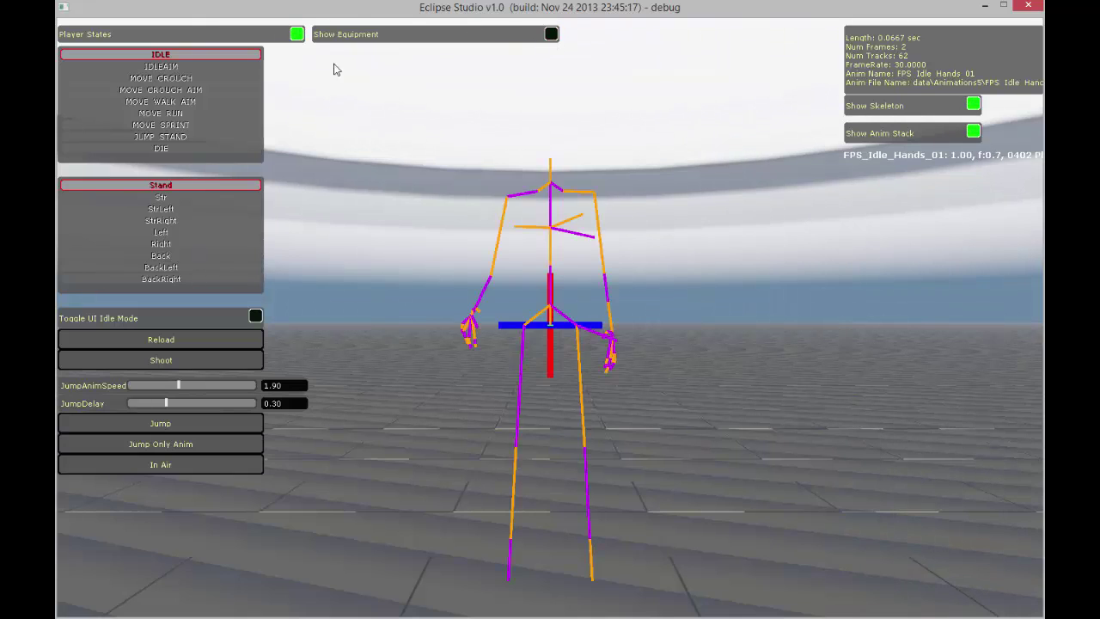
- Turn off Player States, then play the Sprint Str animation on the skeleton and stop it
{"action": "left_click", "coordinate": [297, 34]}
{"action": "scroll", "coordinate": [171, 250], "scroll_direction": "down", "scroll_amount": 5}
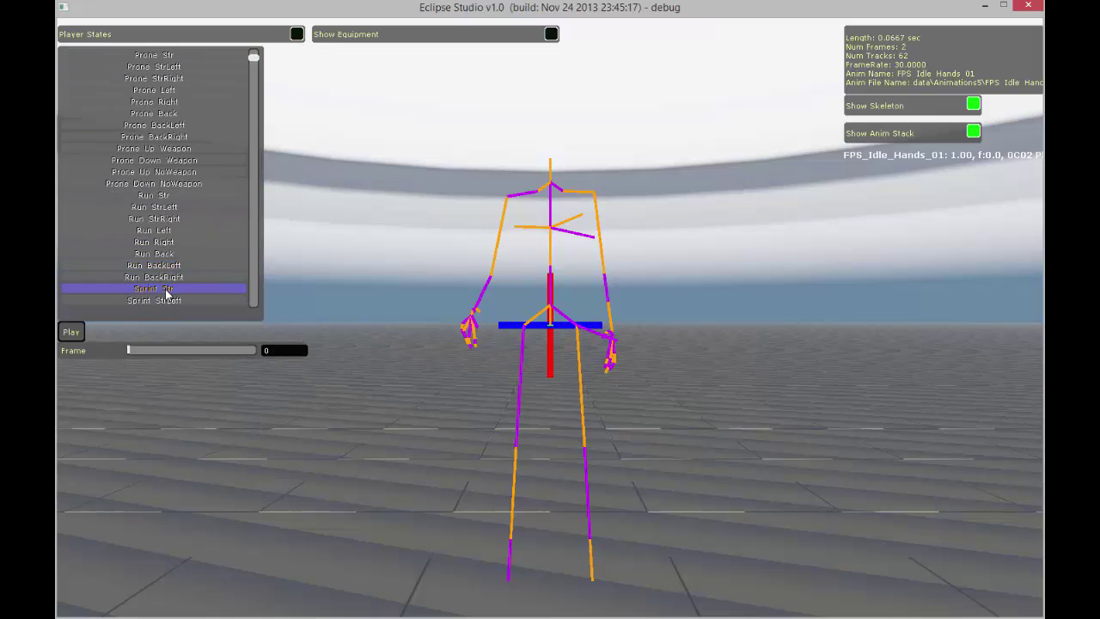
{"action": "left_click", "coordinate": [166, 288]}
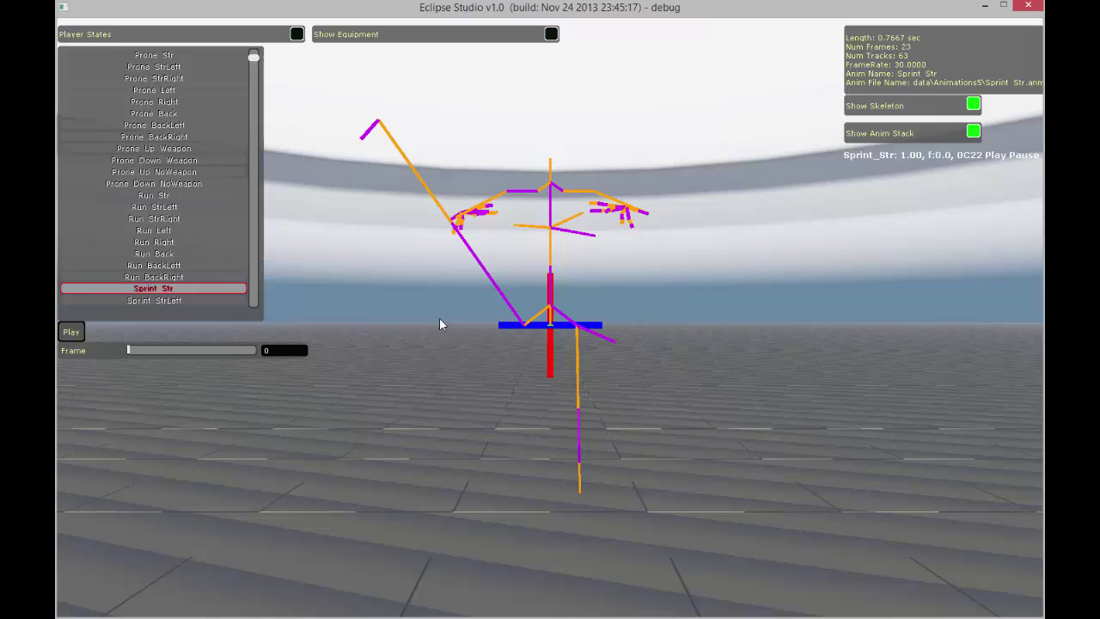
{"action": "left_click", "coordinate": [72, 332]}
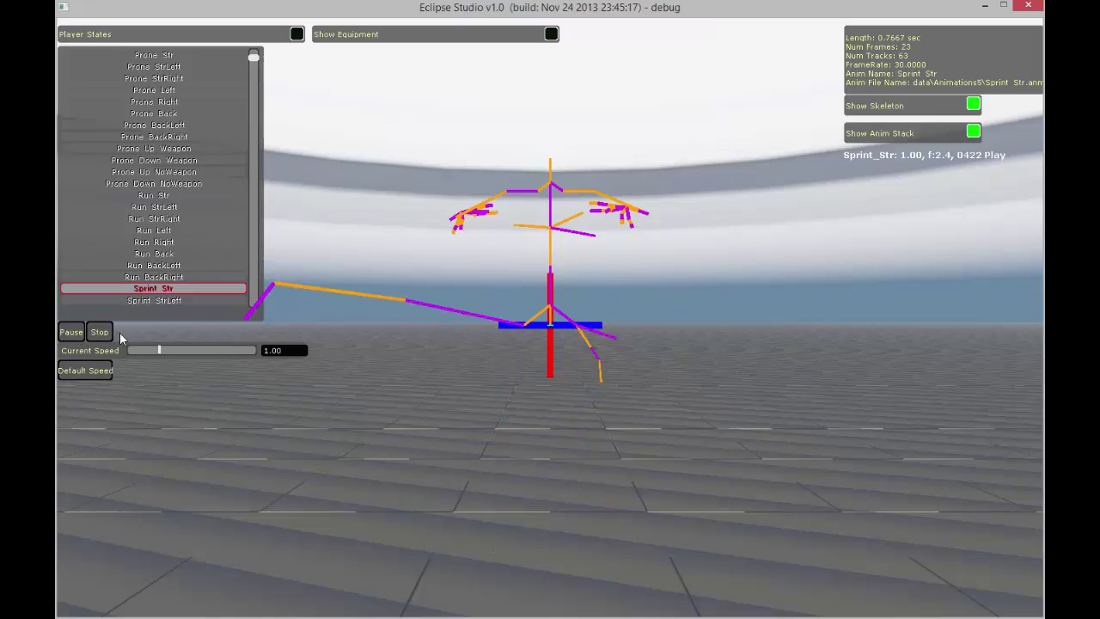
{"action": "left_click", "coordinate": [99, 332]}
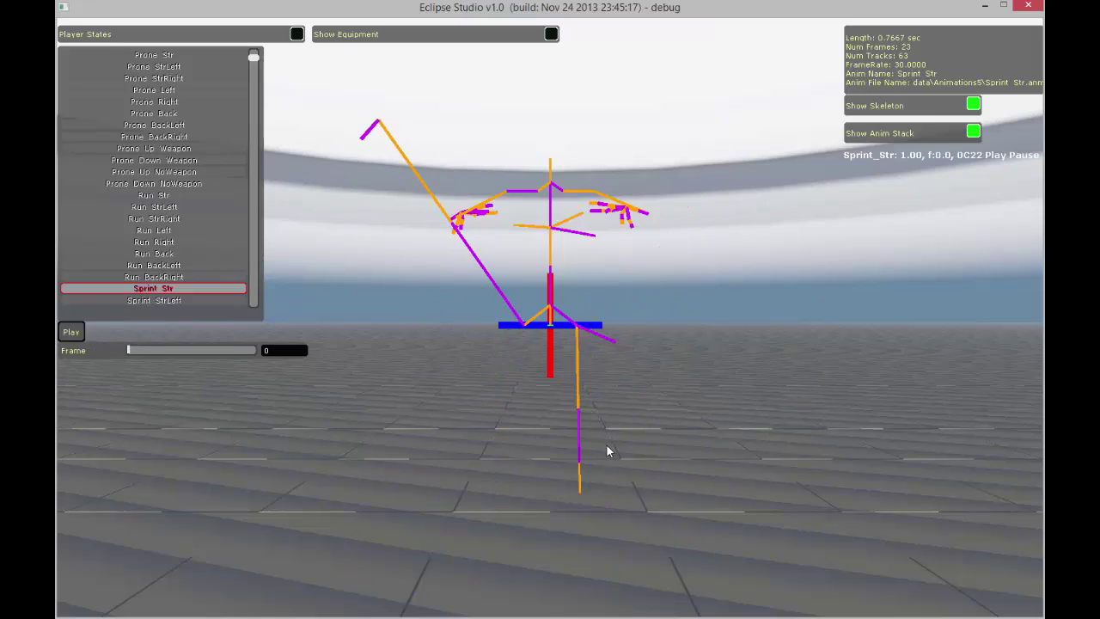
- Test the replaced sprint animation by walking and sprinting the character around the level in third-person view
{"action": "key", "text": "Escape"}
{"action": "key", "text": "c"}
{"action": "key", "text": "w"}
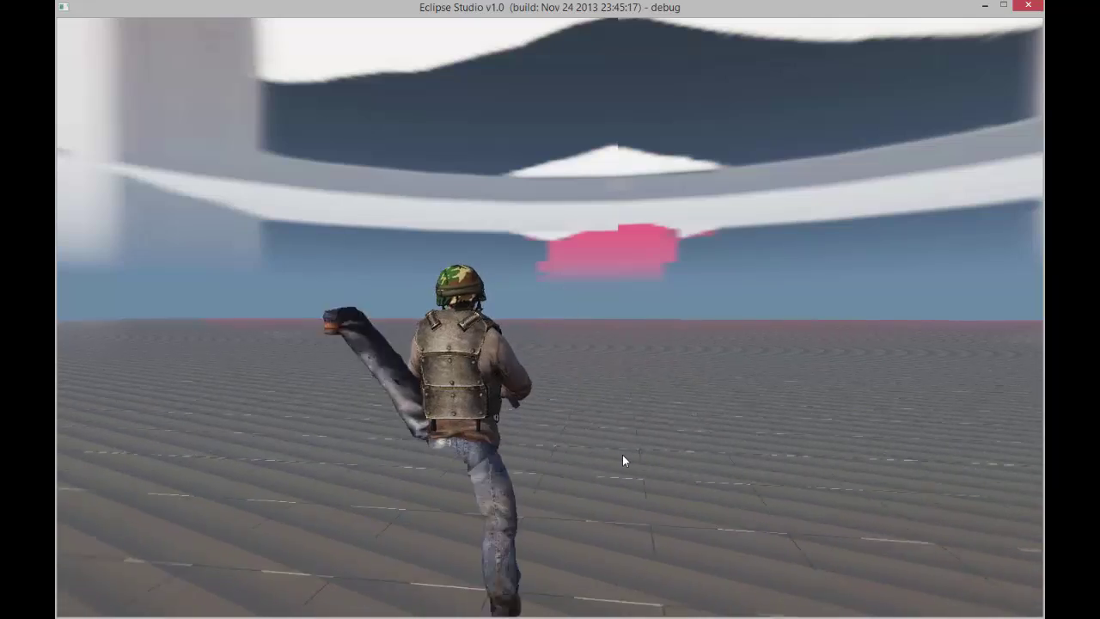
{"action": "right_click_drag", "start_coordinate": [622, 455], "coordinate": [826, 454]}
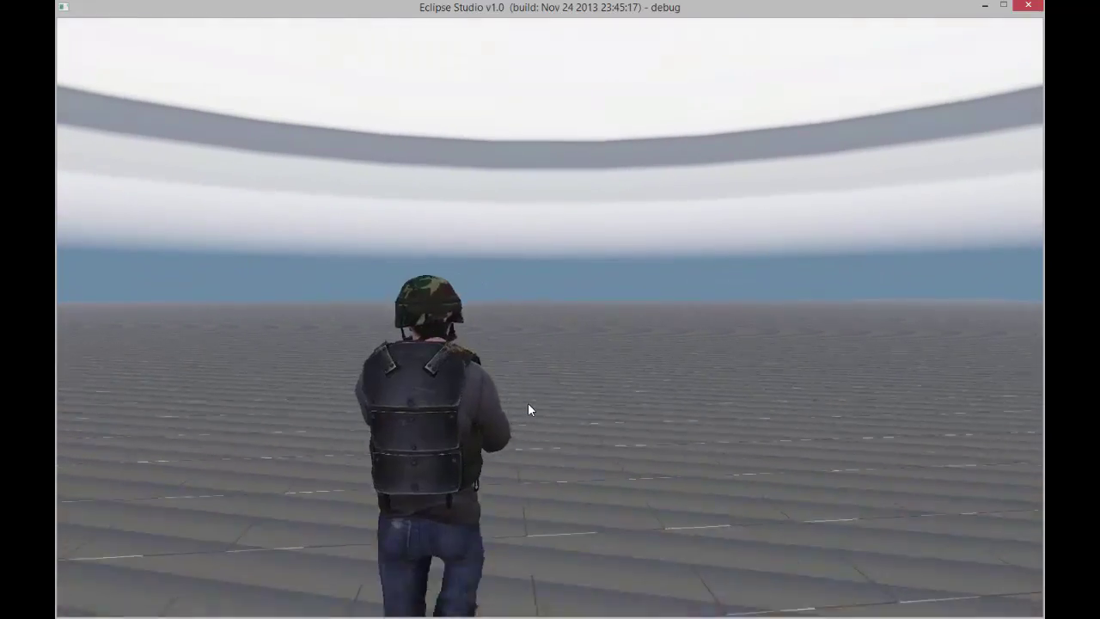
{"action": "key", "text": "w"}
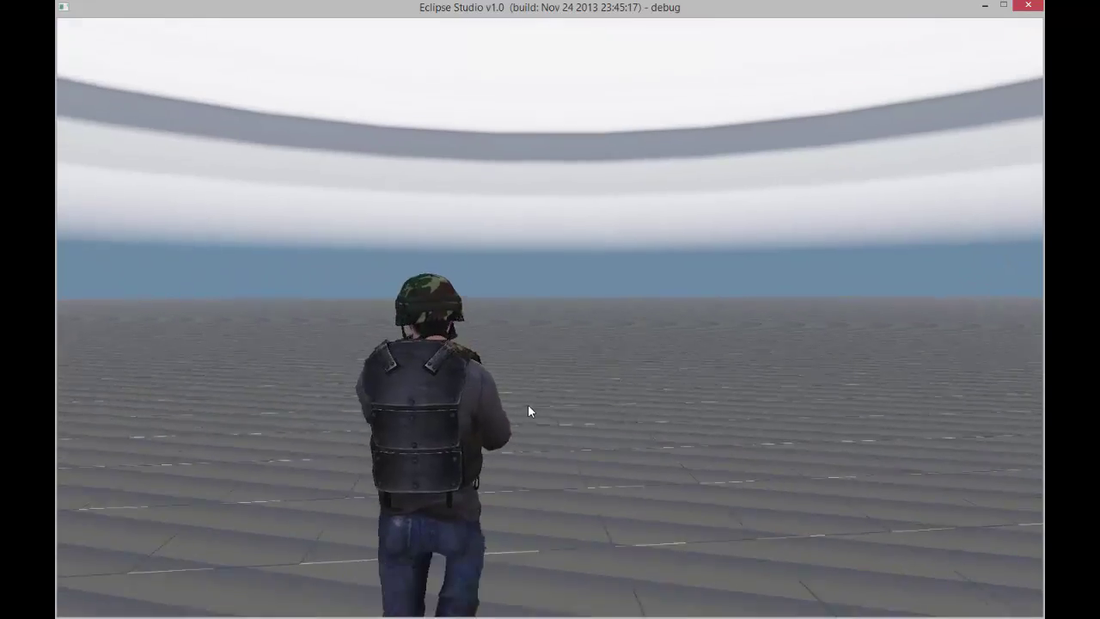
{"action": "key", "text": "w"}
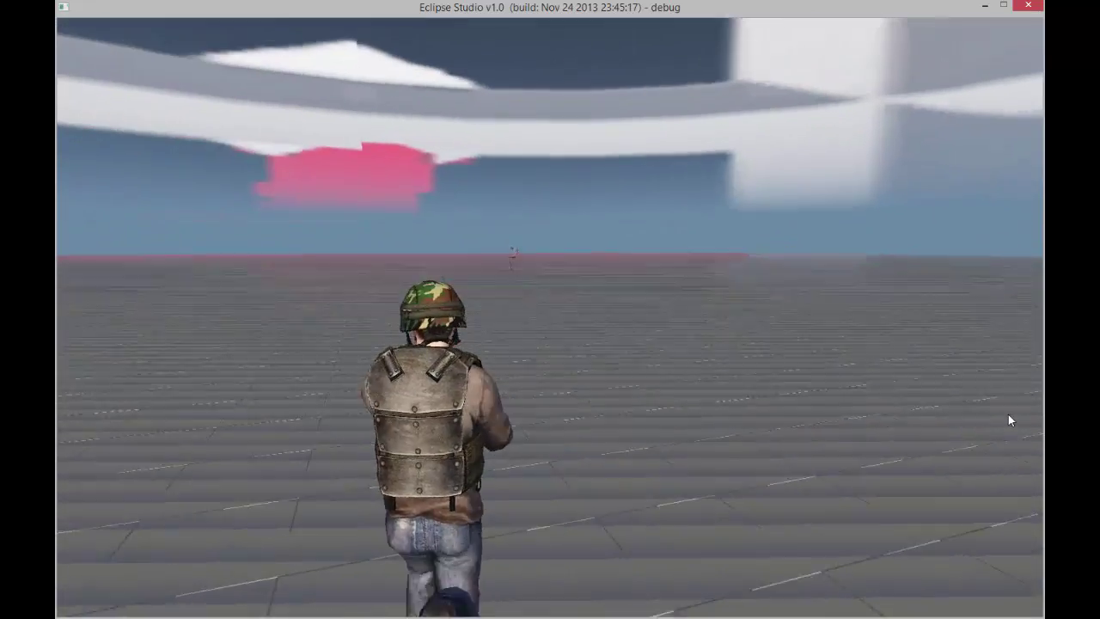
{"action": "key", "text": "shift+w"}
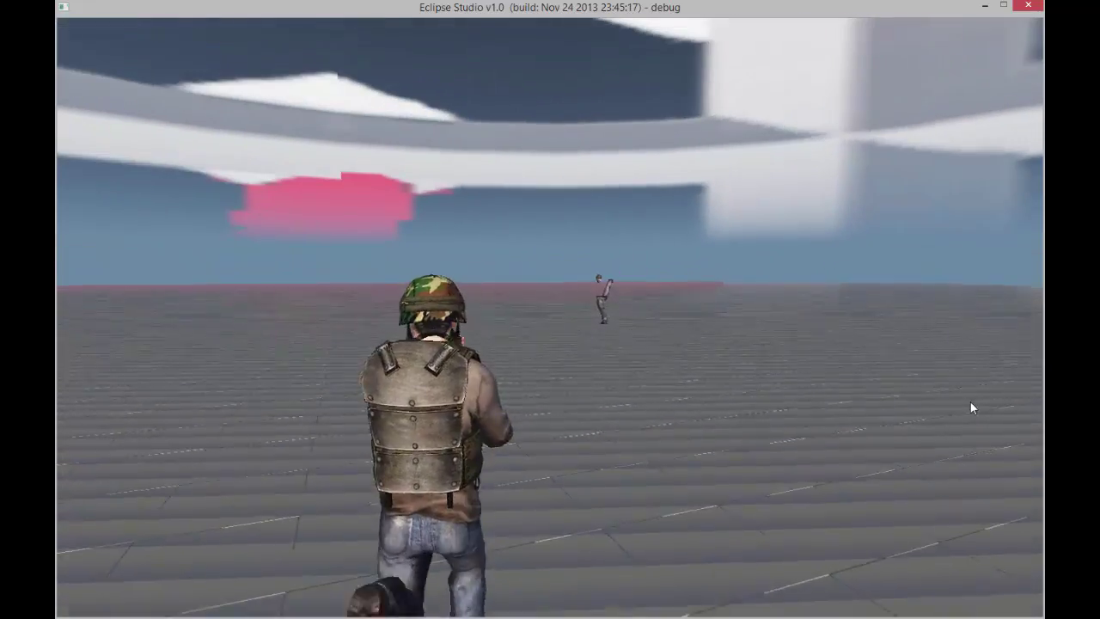
{"action": "key", "text": "c"}
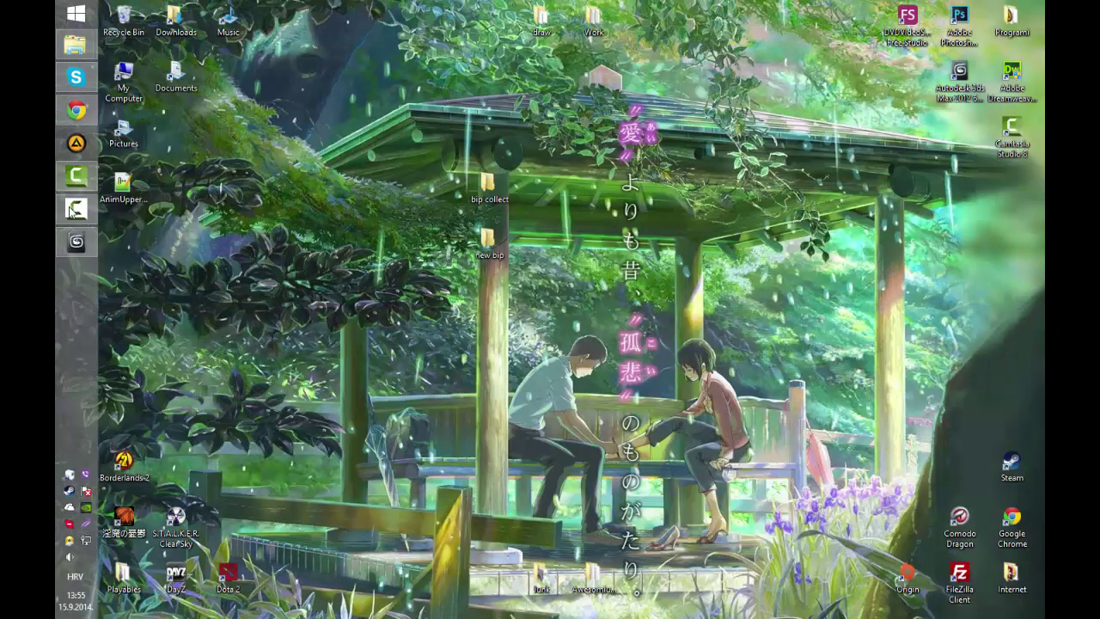
- Switch to 3ds Max, show the biped's Motion Capture tools, and select the Bip01_Spine1 bone
{"action": "left_click", "coordinate": [75, 242]}
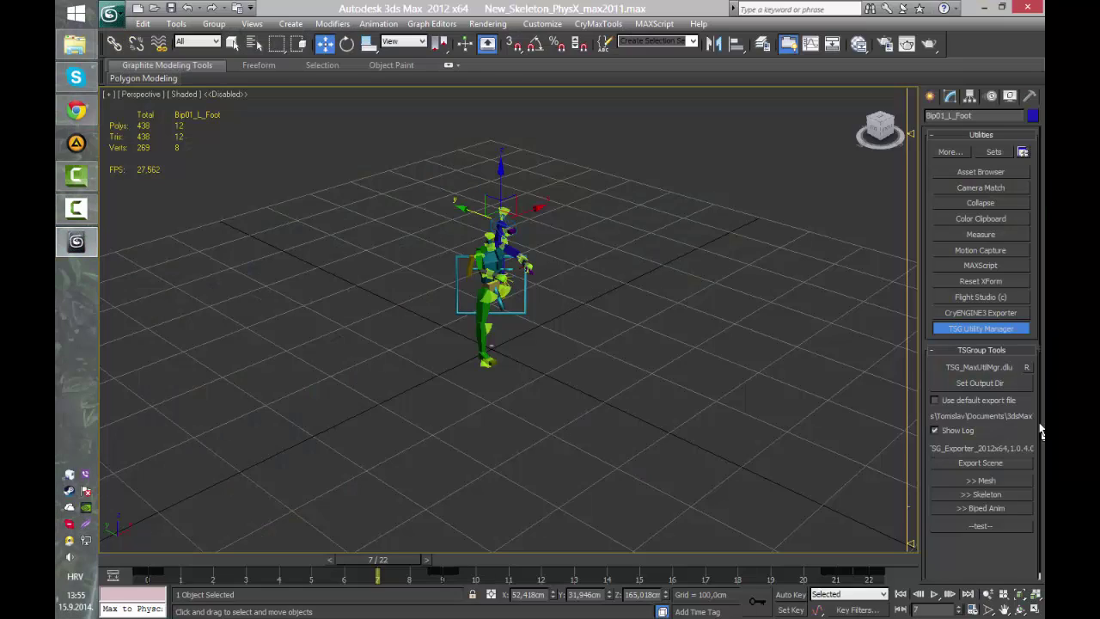
{"action": "left_click", "coordinate": [987, 98]}
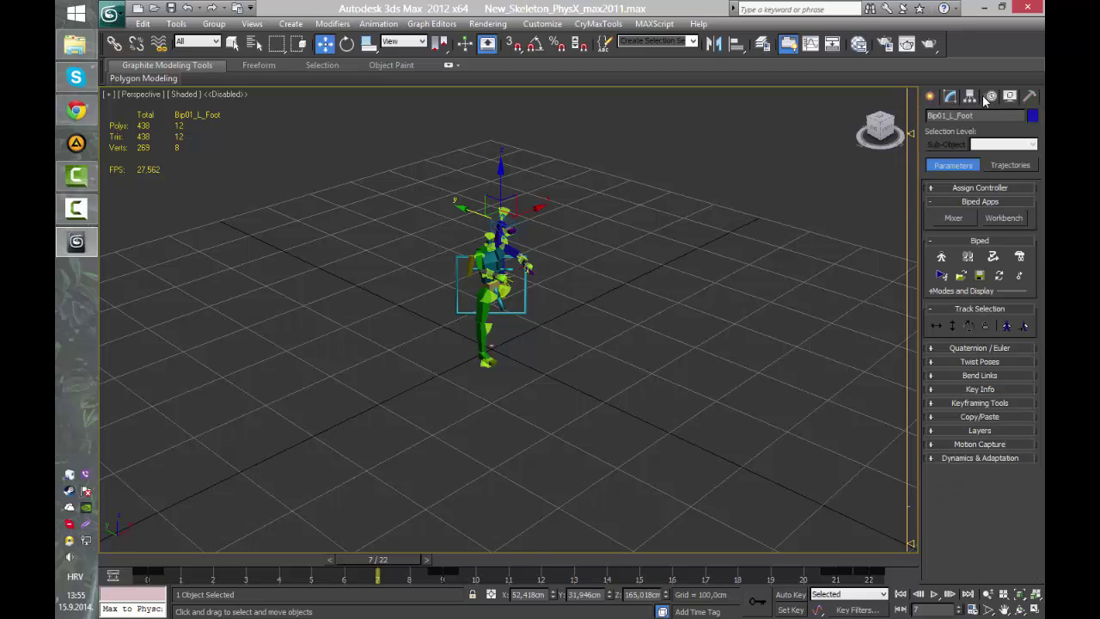
{"action": "left_click", "coordinate": [933, 444]}
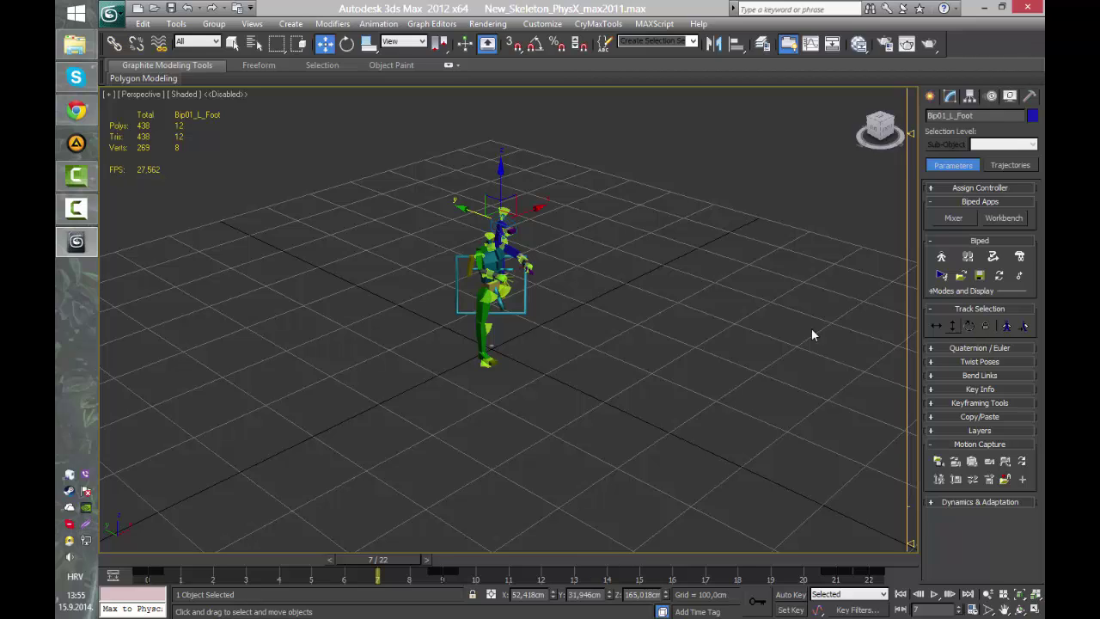
{"action": "left_click", "coordinate": [489, 272]}
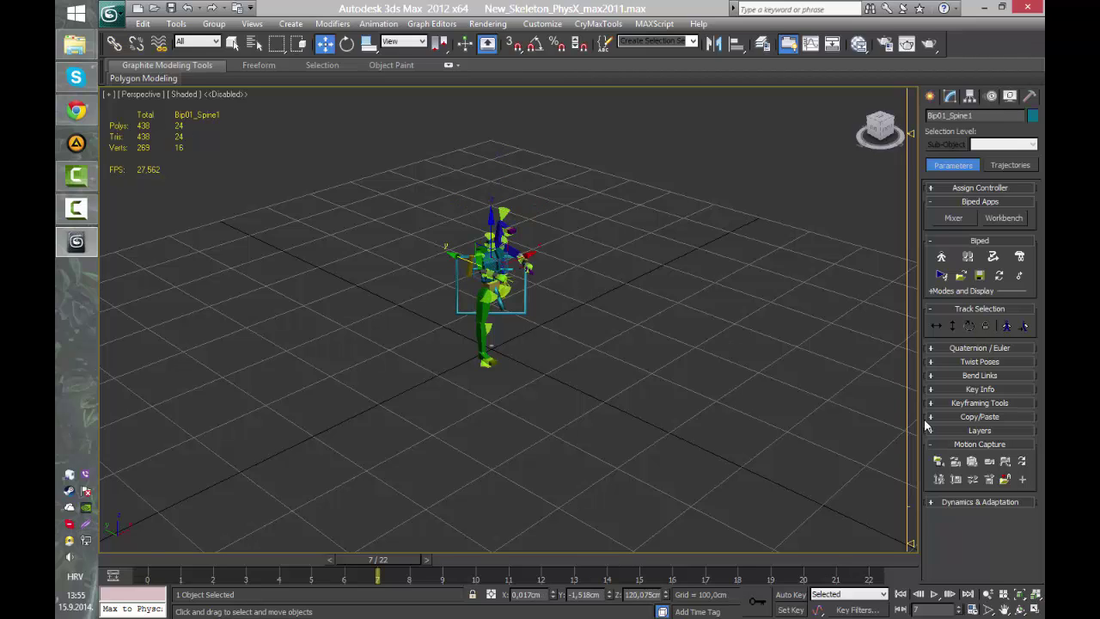
- Load the last NTSC Walk Carrying motion file from the 08 Walking with Large Box folder using Freeform footsteps and No Key Reduction
{"action": "left_click", "coordinate": [938, 461]}
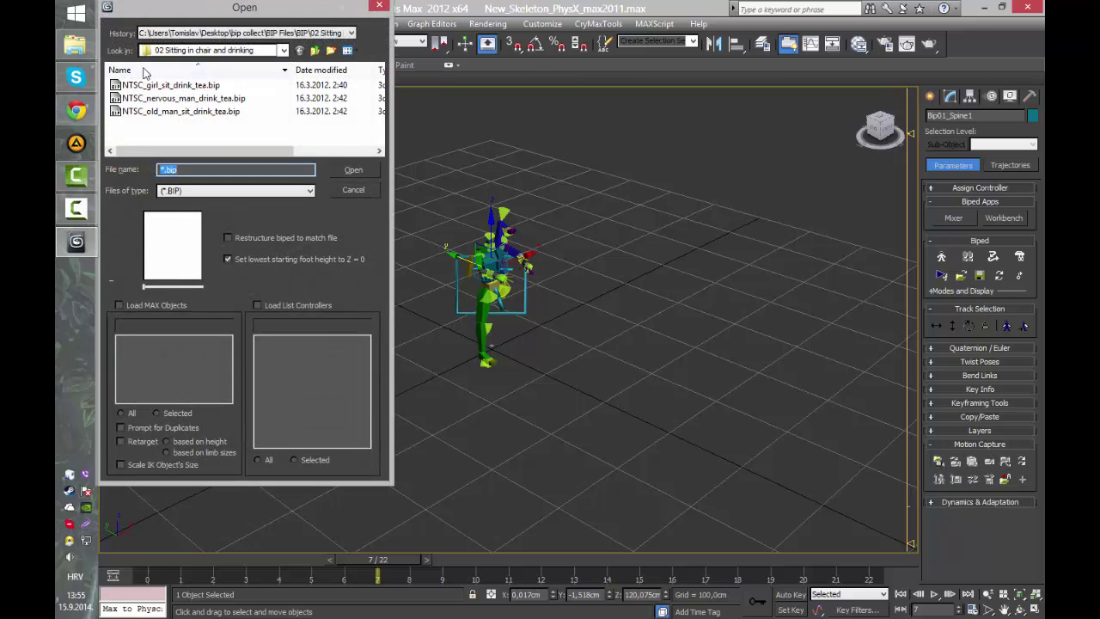
{"action": "left_click", "coordinate": [315, 51]}
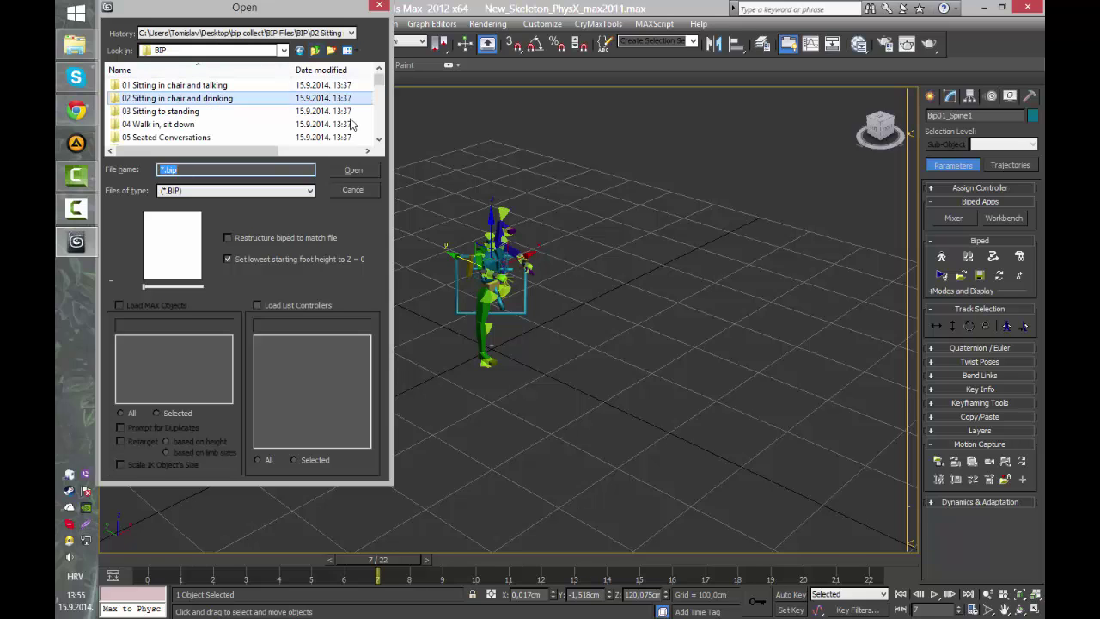
{"action": "left_click", "coordinate": [224, 127]}
{"action": "scroll", "coordinate": [224, 128], "scroll_direction": "down", "scroll_amount": 2}
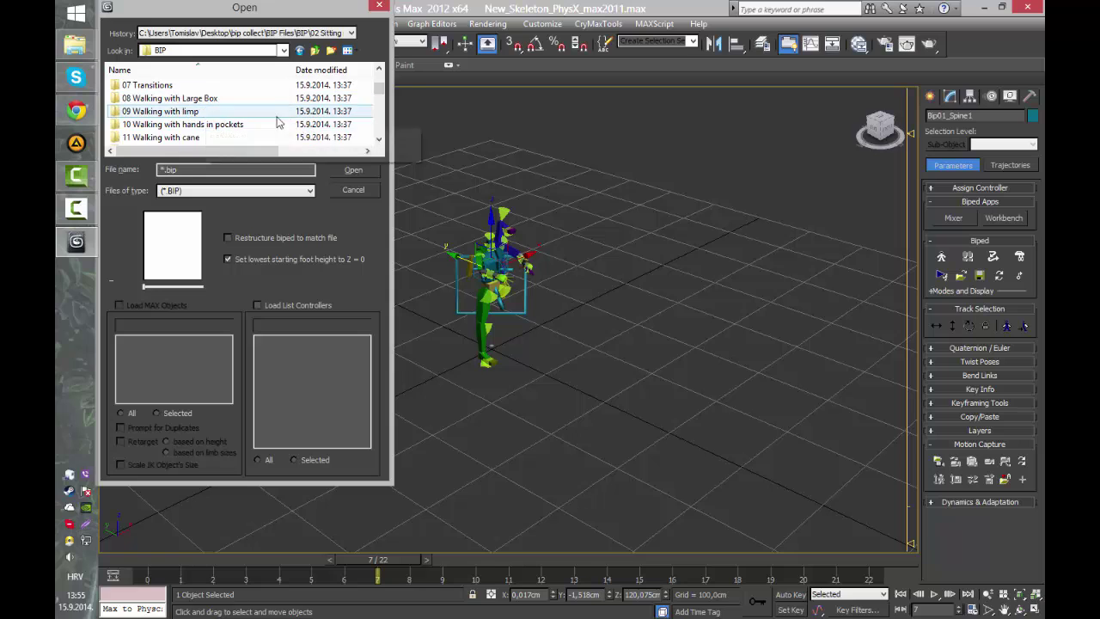
{"action": "scroll", "coordinate": [201, 112], "scroll_direction": "down", "scroll_amount": 1}
{"action": "scroll", "coordinate": [201, 113], "scroll_direction": "up", "scroll_amount": 3}
{"action": "double_click", "coordinate": [200, 111]}
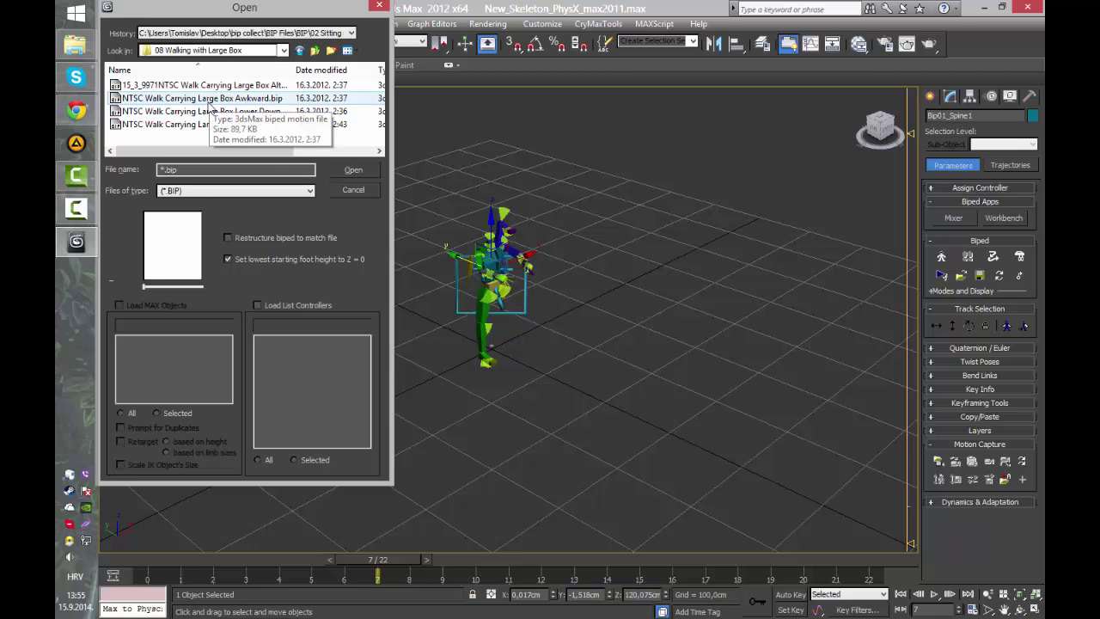
{"action": "double_click", "coordinate": [197, 126]}
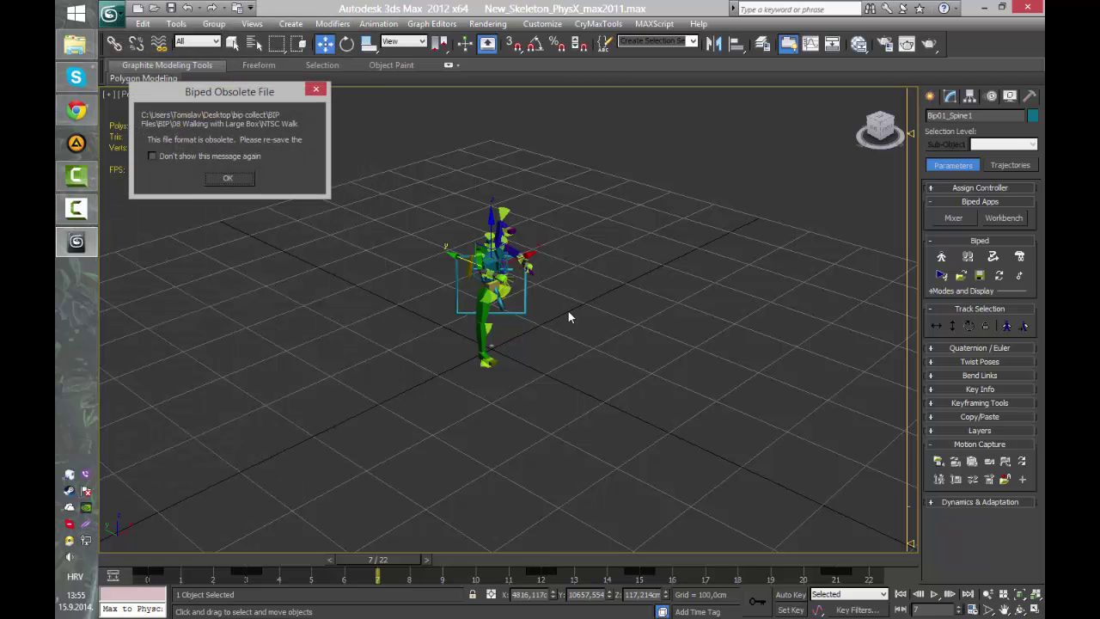
{"action": "left_click", "coordinate": [216, 177]}
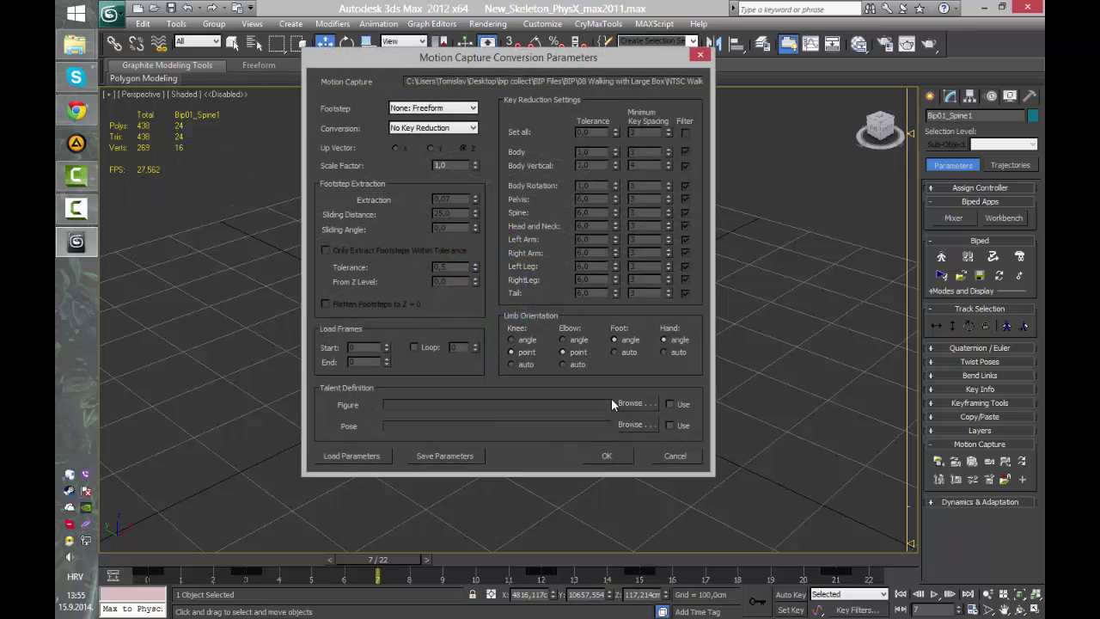
{"action": "left_click", "coordinate": [593, 454]}
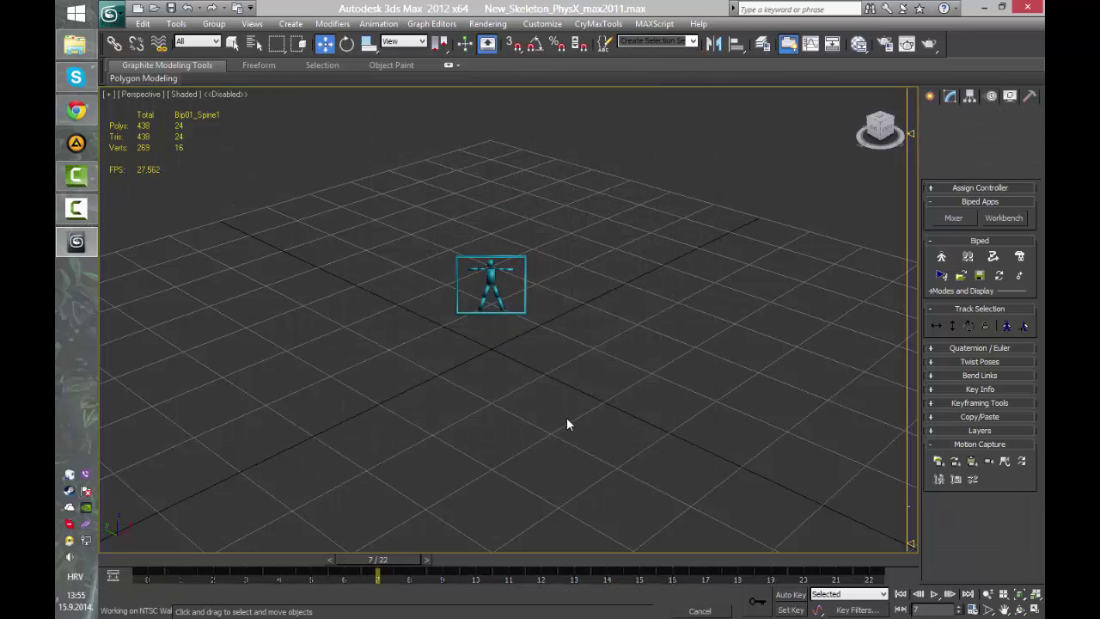
- Examine the biped's pose after the motion import from close up, with the whole figure in view
{"action": "mouse_move", "coordinate": [523, 355]}
{"action": "middle_mouse_down"}
{"action": "mouse_move", "coordinate": [513, 350]}
{"action": "mouse_move", "coordinate": [527, 352]}
{"action": "middle_mouse_up"}
{"action": "middle_click_drag", "start_coordinate": [586, 274], "coordinate": [553, 330]}
{"action": "scroll", "coordinate": [553, 329], "scroll_direction": "down", "scroll_amount": 5}
{"action": "middle_click_drag", "start_coordinate": [683, 207], "coordinate": [629, 392], "text": "alt"}
{"action": "scroll", "coordinate": [415, 210], "scroll_direction": "up", "scroll_amount": 3}
{"action": "middle_click_drag", "start_coordinate": [387, 142], "coordinate": [390, 135], "text": "alt"}
{"action": "key", "text": "shift+w"}
{"action": "left_click_drag", "start_coordinate": [405, 148], "coordinate": [400, 471]}
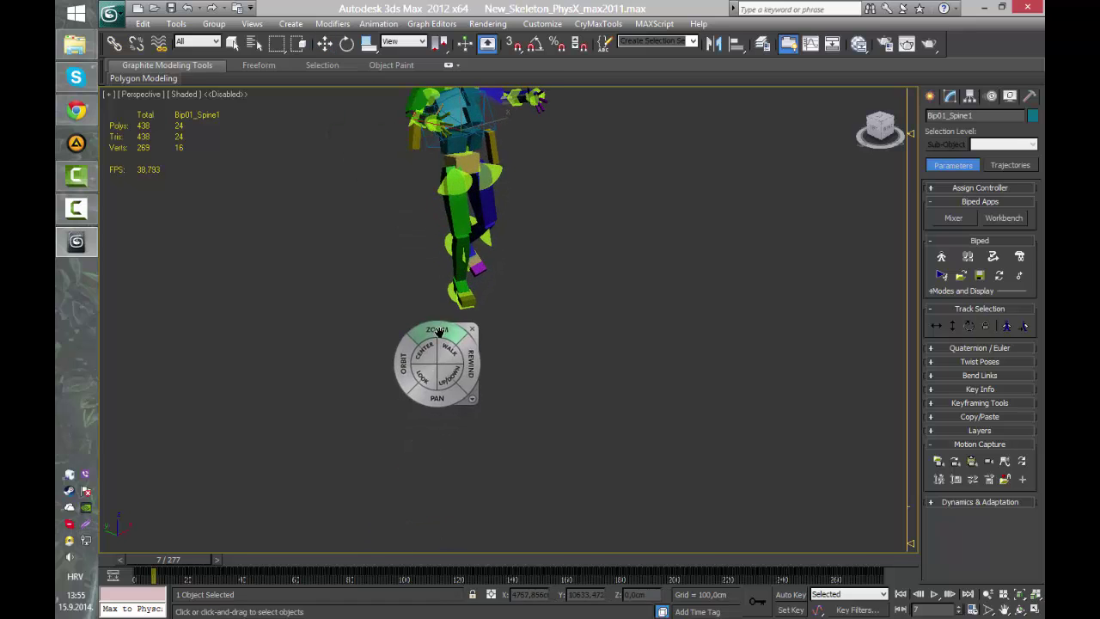
{"action": "middle_click_drag", "start_coordinate": [437, 331], "coordinate": [427, 426]}
{"action": "left_click", "coordinate": [484, 317]}
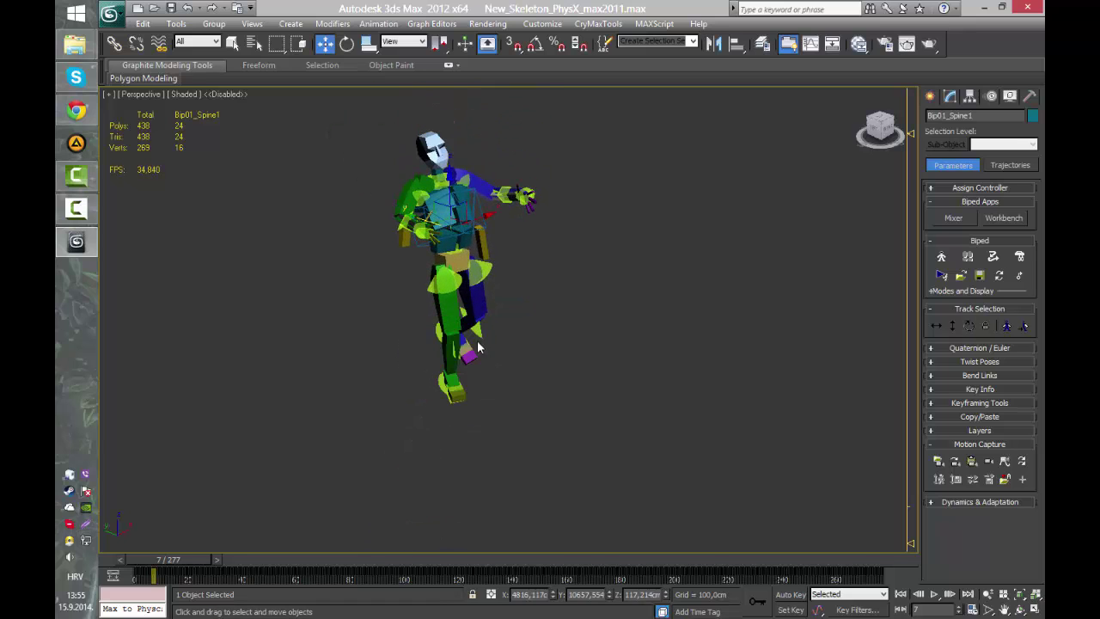
- Scrub the imported walking motion through to its end and return to frame 0
{"action": "left_click_drag", "start_coordinate": [194, 559], "coordinate": [852, 469]}
{"action": "middle_click_drag", "start_coordinate": [781, 452], "coordinate": [752, 447]}
{"action": "left_click_drag", "start_coordinate": [852, 557], "coordinate": [138, 559]}
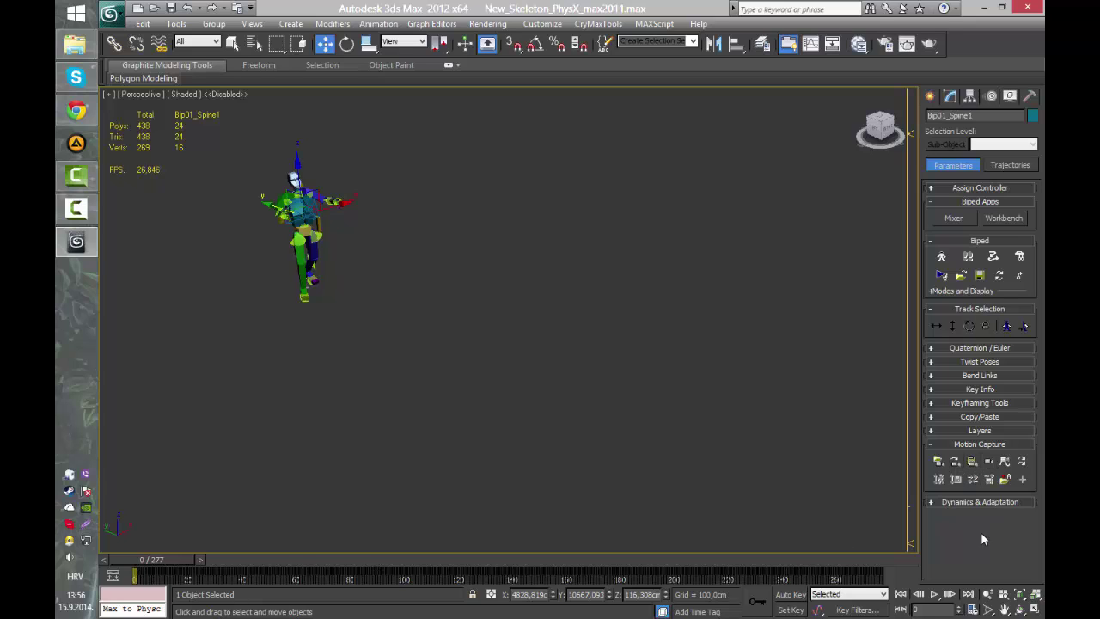
{"action": "mouse_move", "coordinate": [209, 557]}
{"action": "left_mouse_down"}
{"action": "mouse_move", "coordinate": [410, 548]}
{"action": "mouse_move", "coordinate": [774, 556]}
{"action": "mouse_move", "coordinate": [526, 579]}
{"action": "mouse_move", "coordinate": [639, 554]}
{"action": "mouse_move", "coordinate": [474, 542]}
{"action": "mouse_move", "coordinate": [164, 566]}
{"action": "mouse_move", "coordinate": [197, 561]}
{"action": "left_mouse_up"}
{"action": "key", "text": "w"}
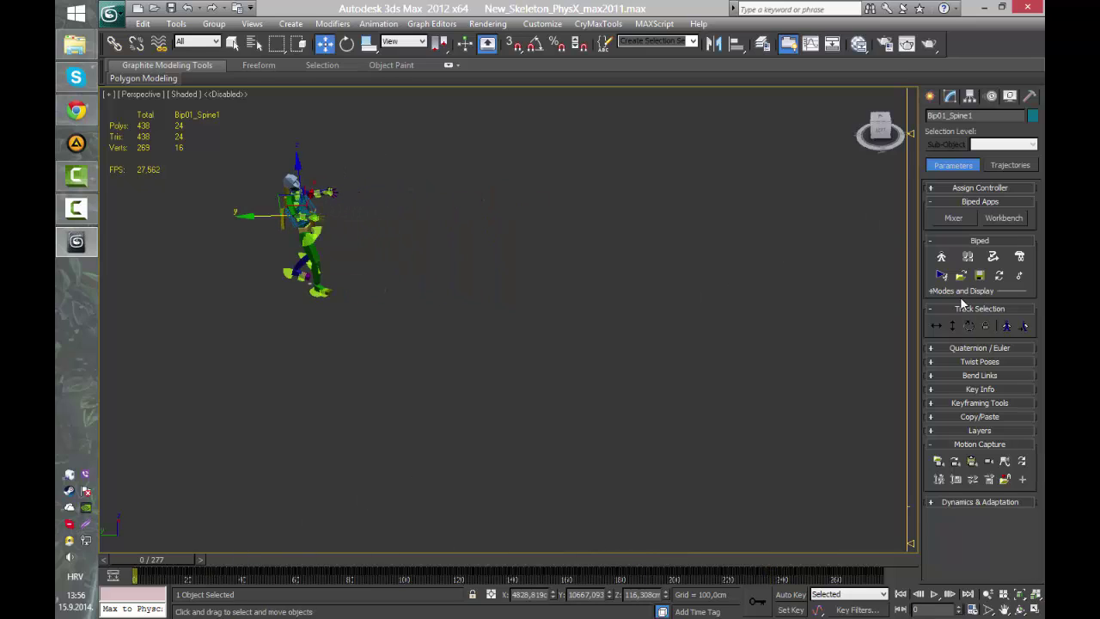
- Enable In Place mode for the biped and scrub to frame 230 to check the stationary walk
{"action": "left_click", "coordinate": [934, 292]}
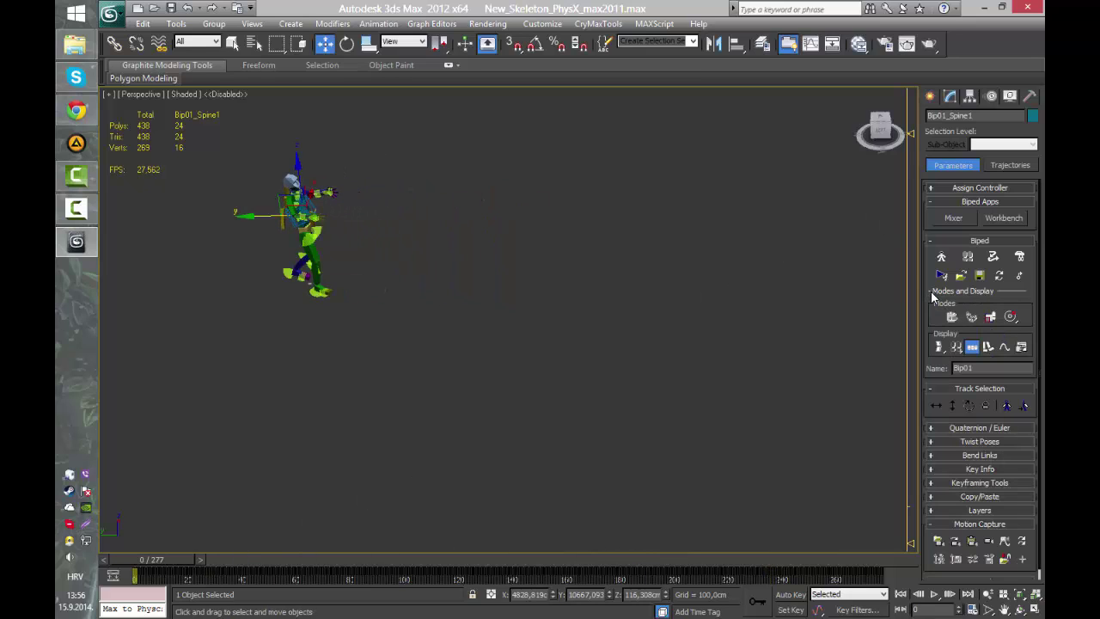
{"action": "left_click", "coordinate": [1011, 318]}
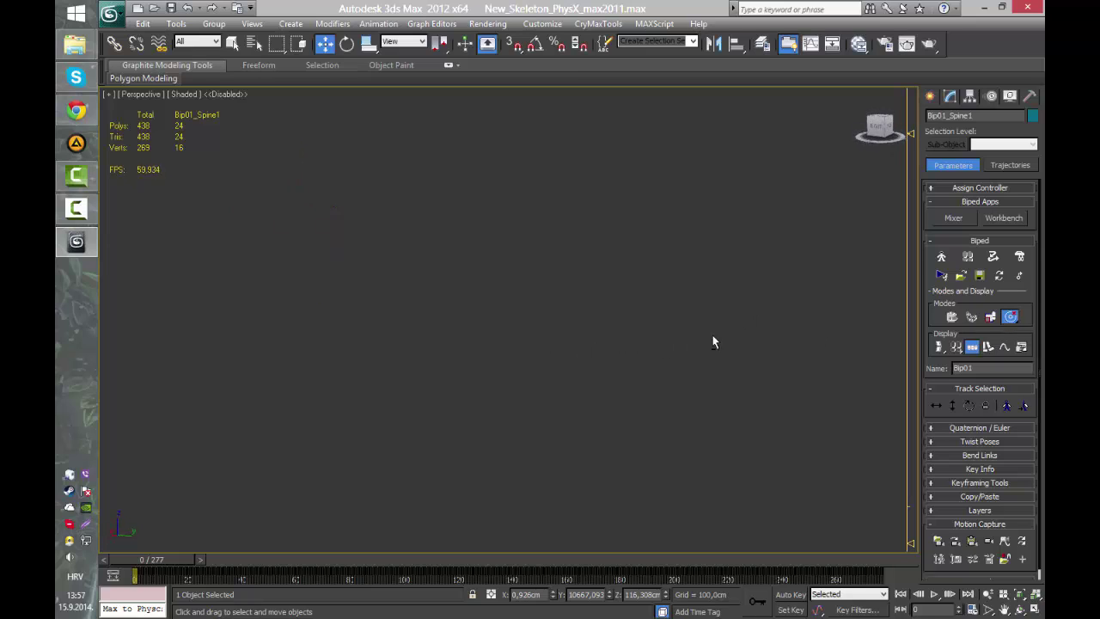
{"action": "left_click", "coordinate": [861, 95]}
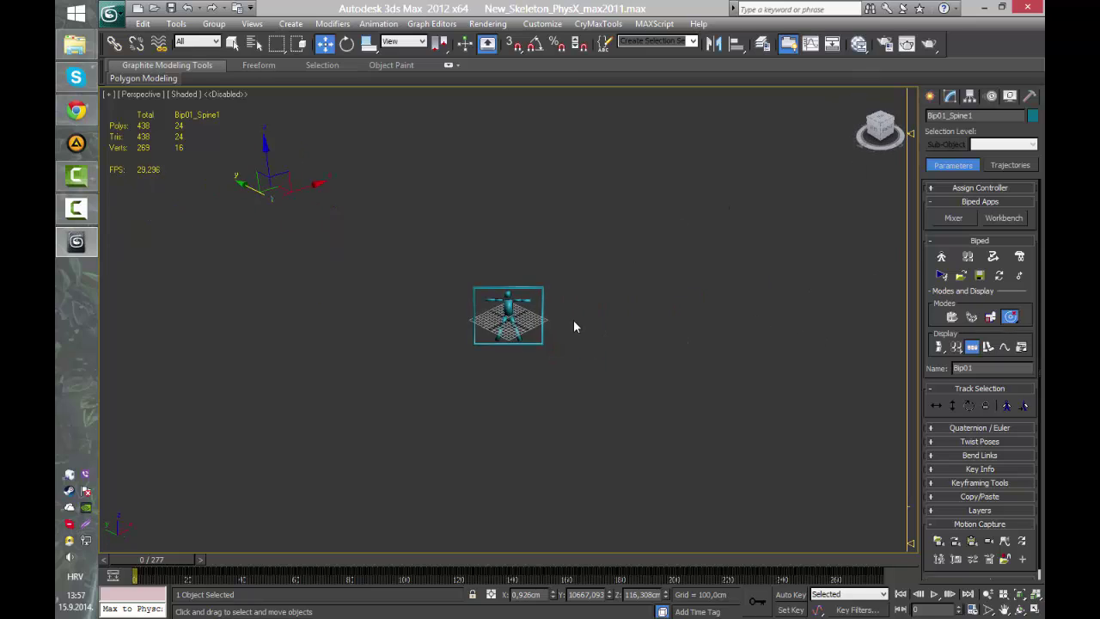
{"action": "scroll", "coordinate": [316, 257], "scroll_direction": "up", "scroll_amount": 2}
{"action": "middle_click_drag", "start_coordinate": [335, 226], "coordinate": [528, 293]}
{"action": "scroll", "coordinate": [524, 245], "scroll_direction": "up", "scroll_amount": 5}
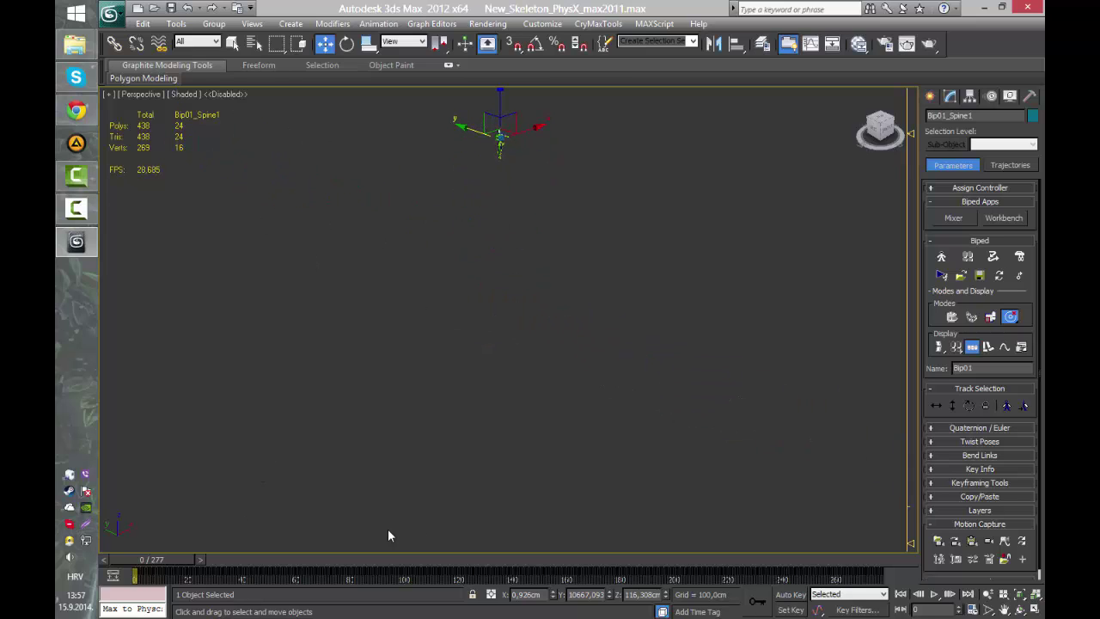
{"action": "left_click_drag", "start_coordinate": [157, 560], "coordinate": [555, 497]}
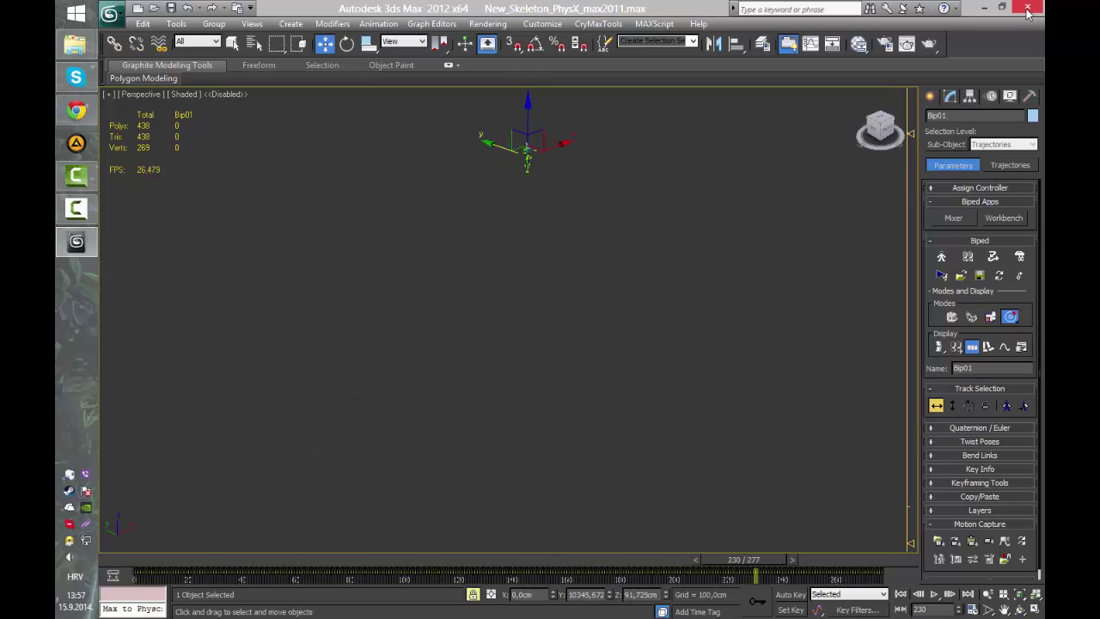
- Close 3ds Max without saving the scene changes
{"action": "left_click", "coordinate": [1028, 8]}
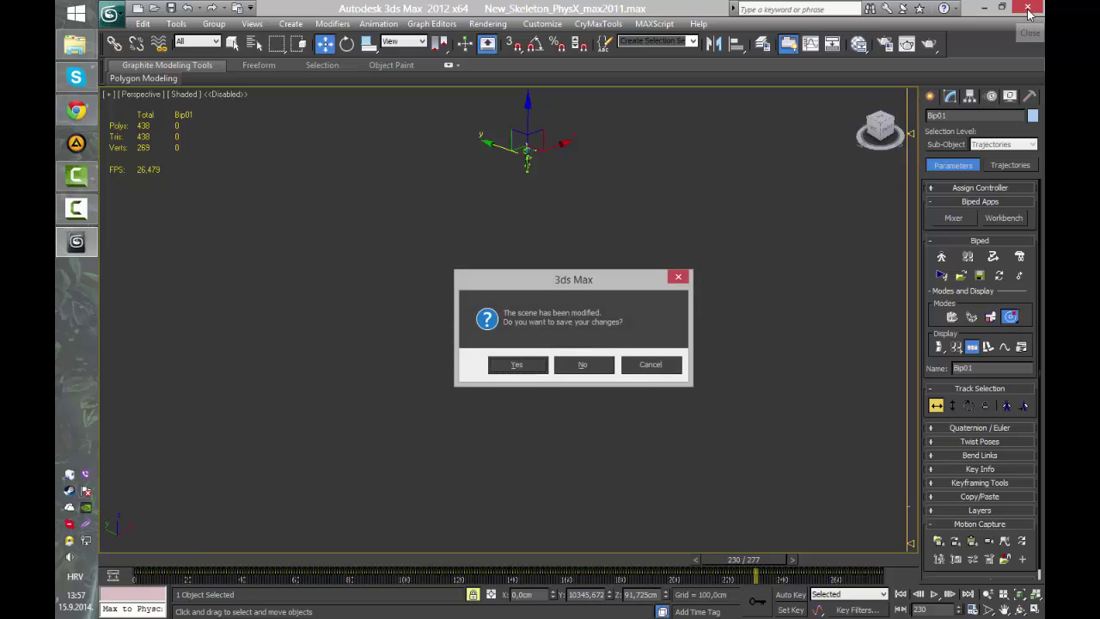
{"action": "left_click", "coordinate": [588, 366]}
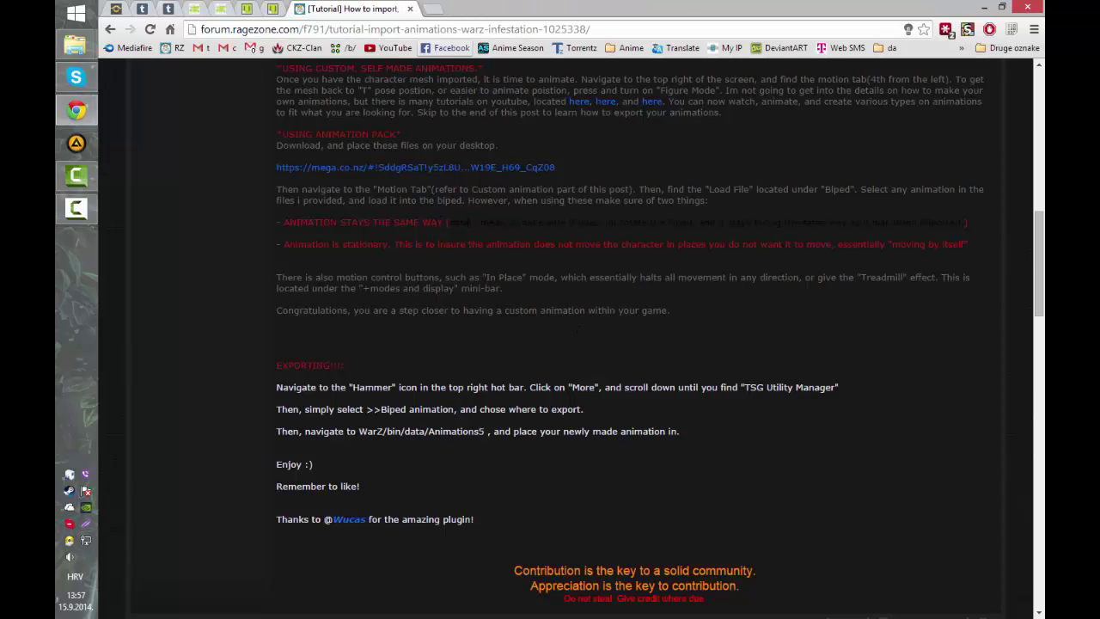
{"action": "left_click_drag", "start_coordinate": [665, 369], "coordinate": [609, 378]}
{"action": "left_click", "coordinate": [610, 379]}
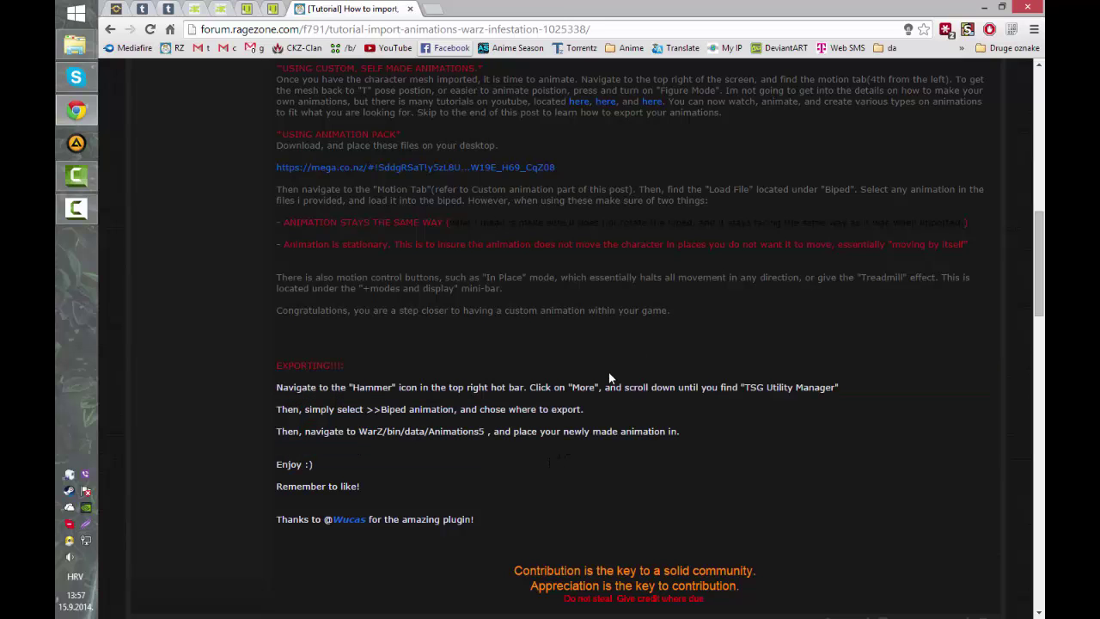